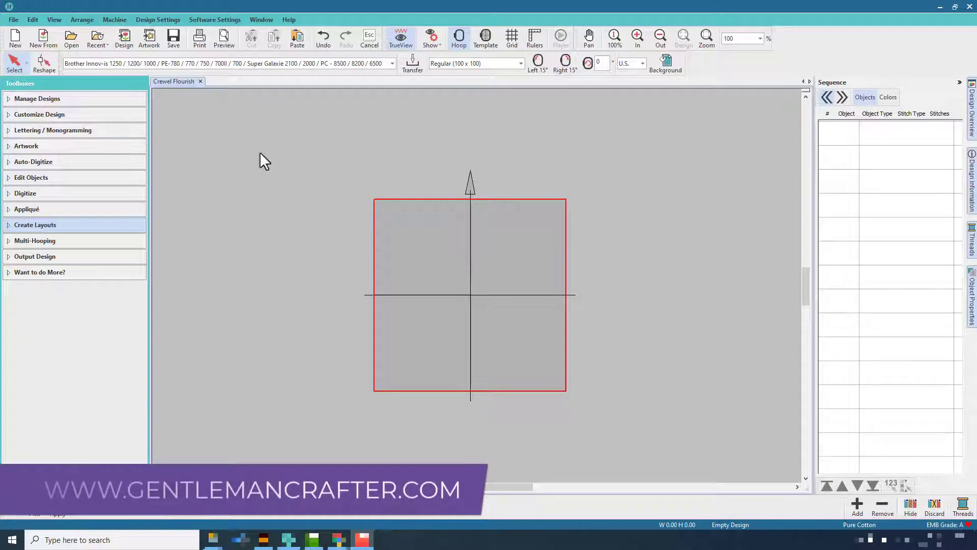
Step: Insert the floral flourish line artwork into the empty Crewel Flourish design as a tracing background
left_click(148, 37)
double_click(72, 95)
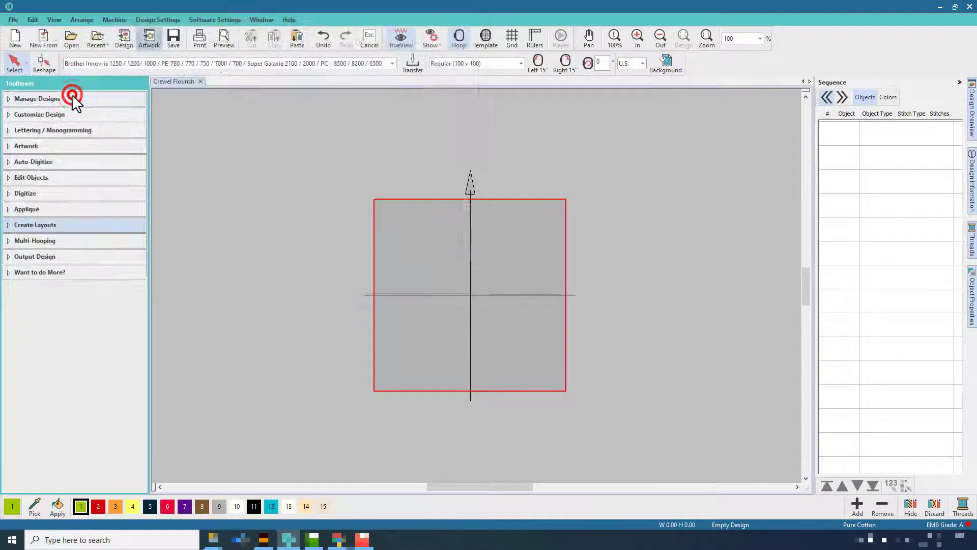
scroll(481, 294, "up", 1)
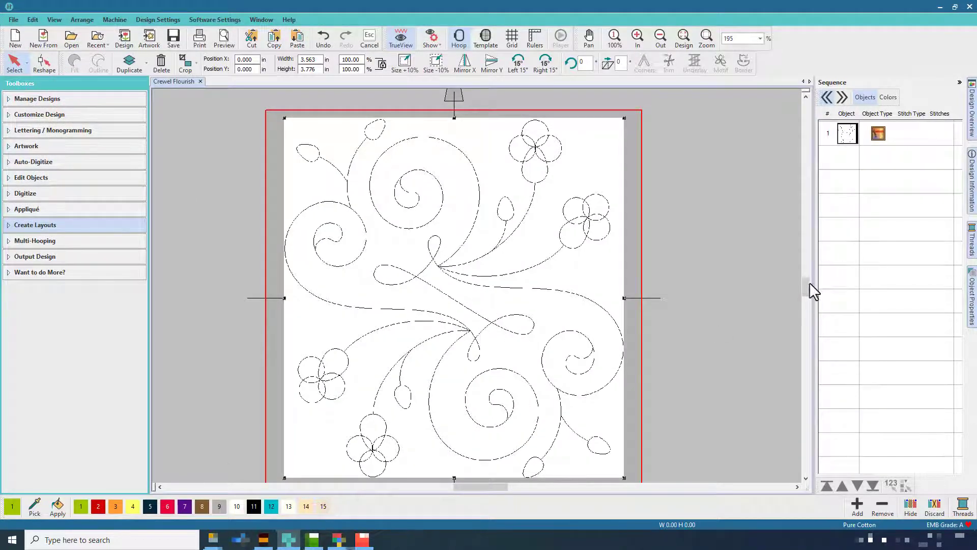
left_click_drag(809, 282, 810, 283)
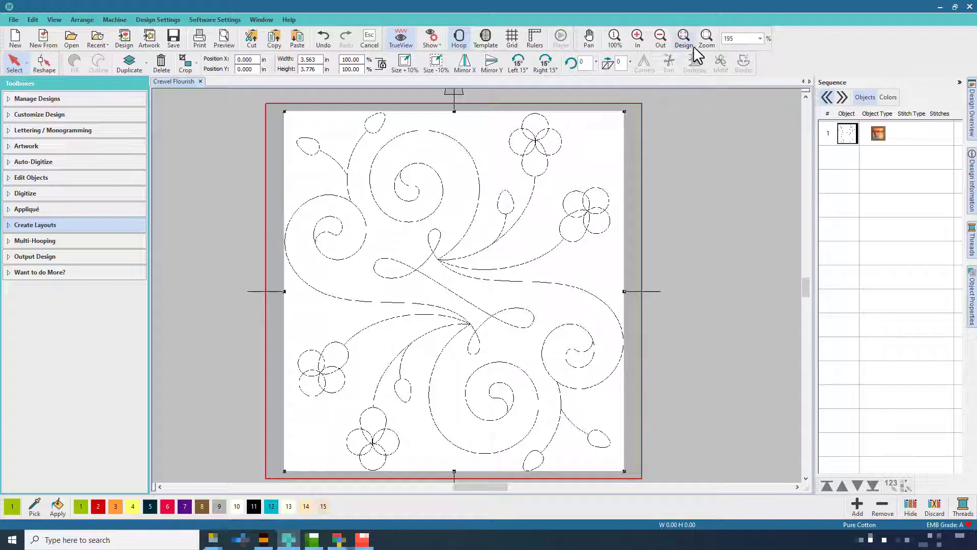
Step: Zoom in on the artwork's upper-right flower and set the hoop position to Manual in the embroidery settings
left_click(707, 38)
left_click_drag(490, 107, 582, 202)
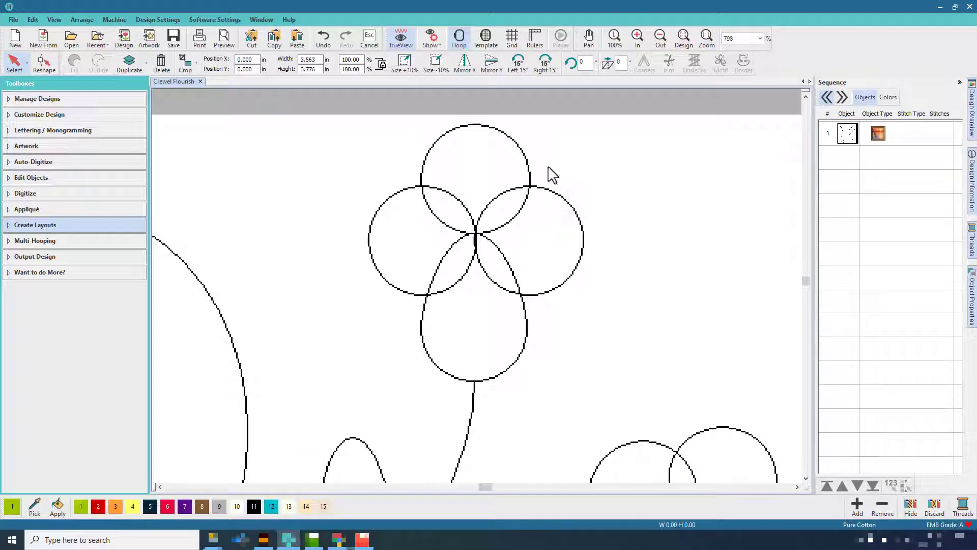
left_click(463, 37)
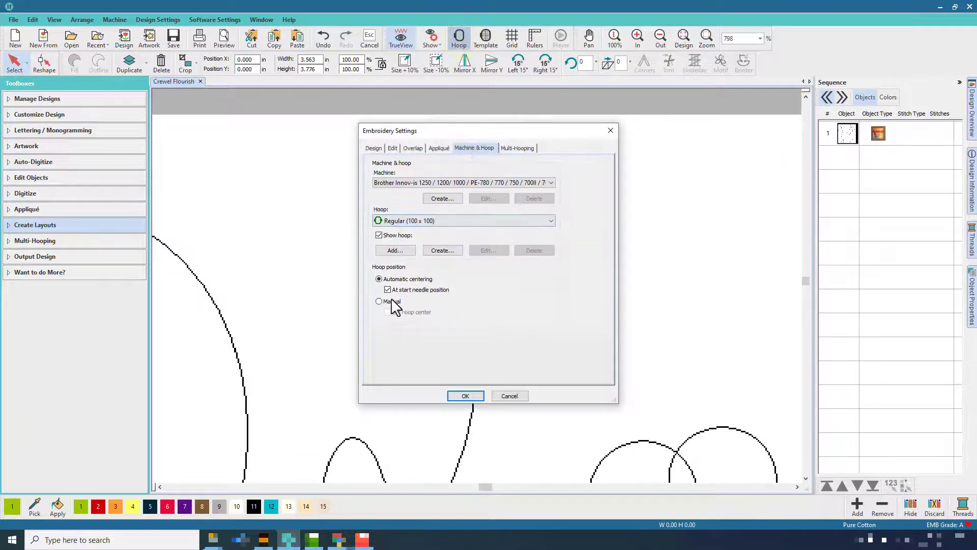
left_click(387, 302)
left_click(457, 395)
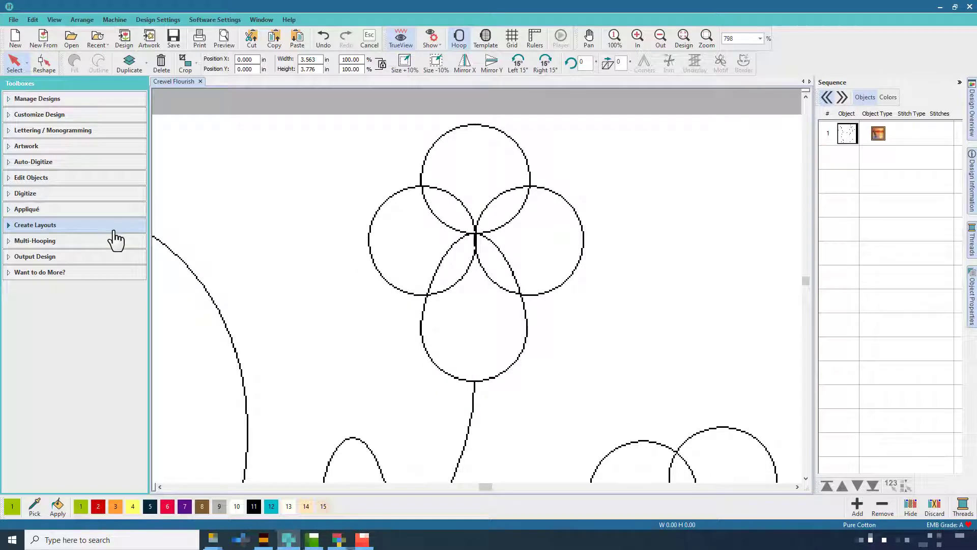
Step: Digitize the flower's top petal as a circle about 0.28 in wide, with Tatami fill pattern 1 in purple thread color 7
left_click(55, 194)
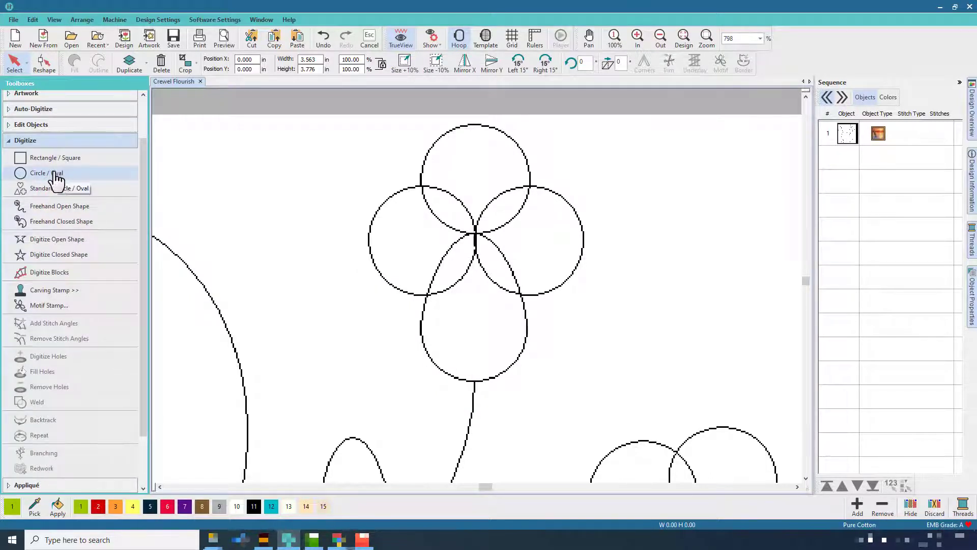
left_click(56, 178)
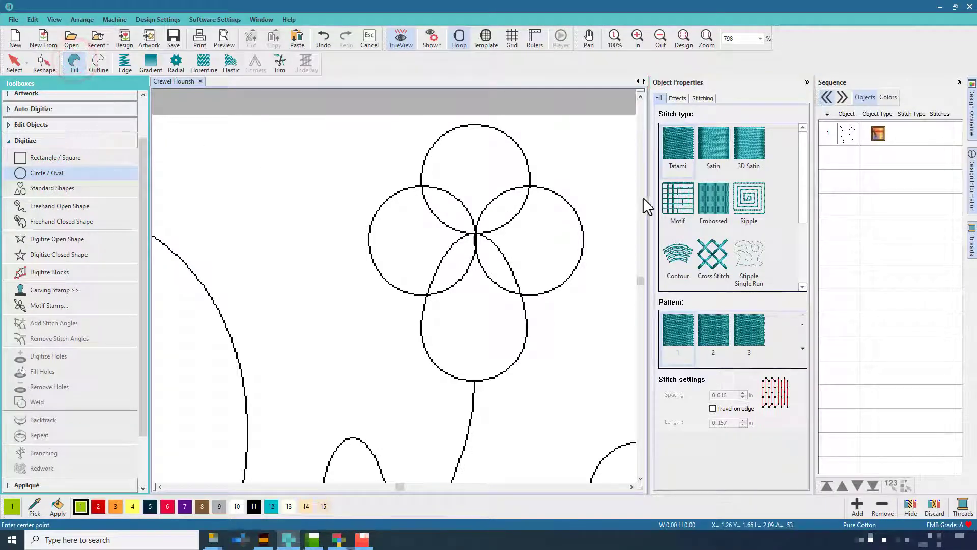
left_click(671, 337)
left_click(184, 506)
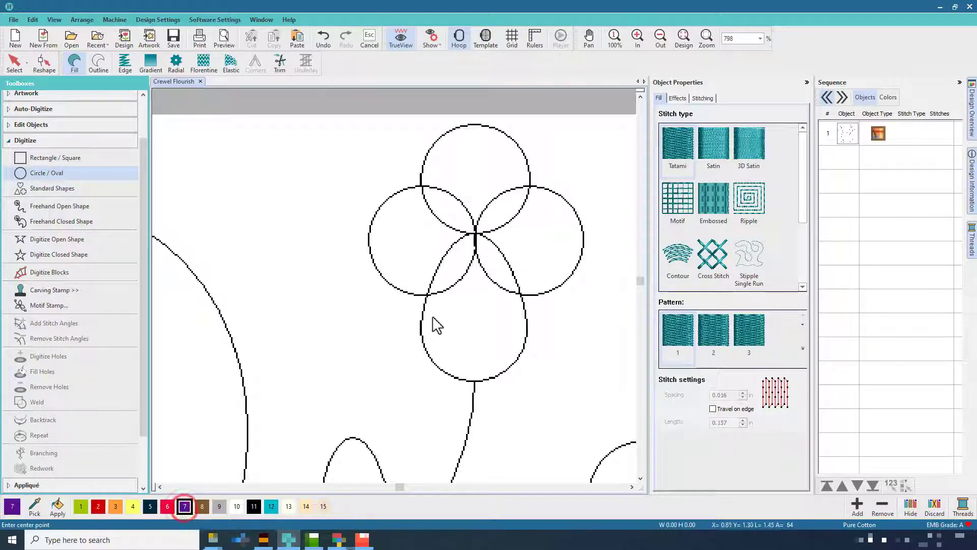
left_click(476, 176)
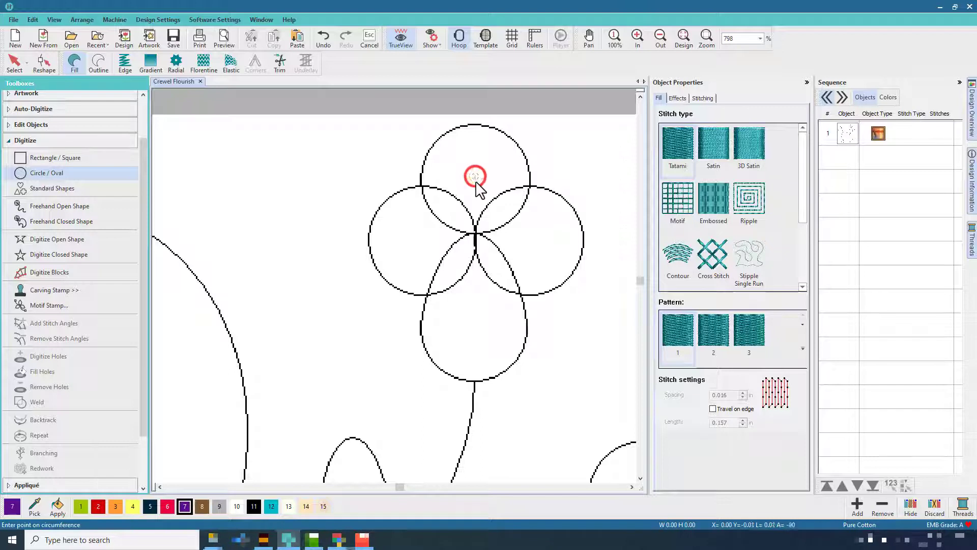
left_click(493, 232)
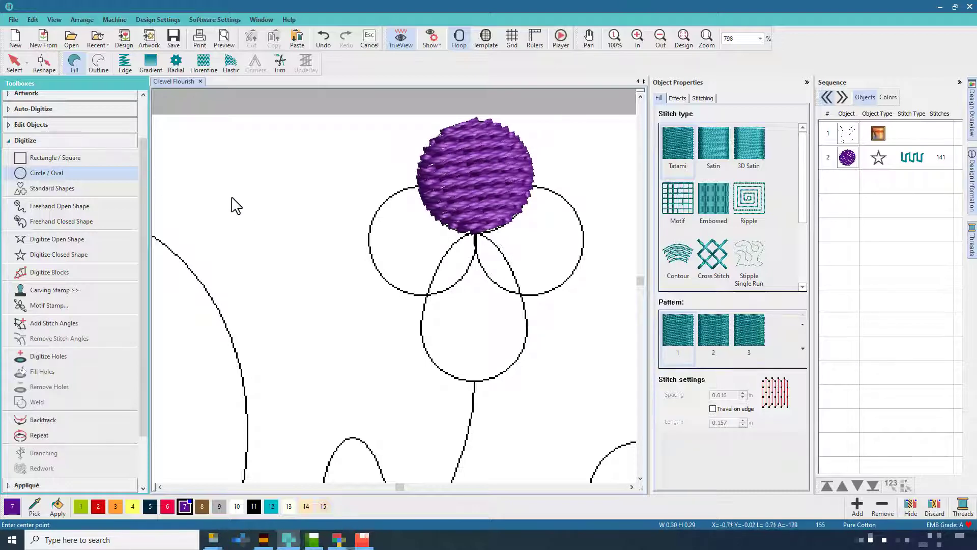
Step: Digitize the flower's left and right petals as purple Tatami-filled circles about 0.28 in wide, tracing the artwork outlines
left_click(420, 239)
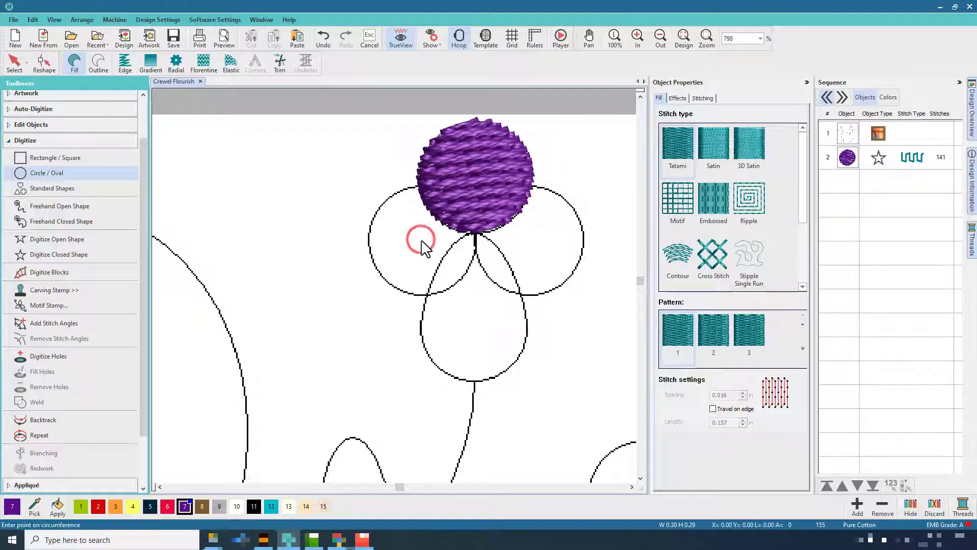
left_click(457, 293)
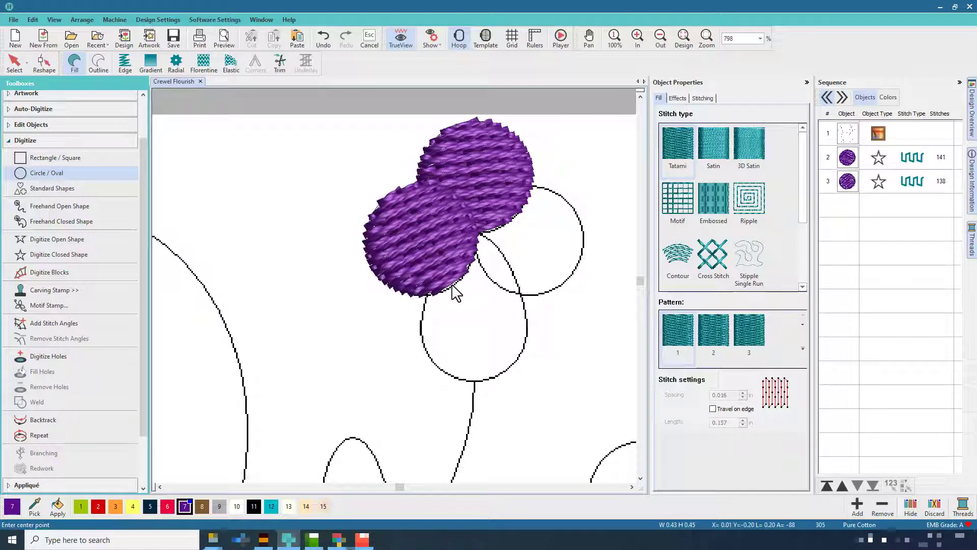
left_click(532, 239)
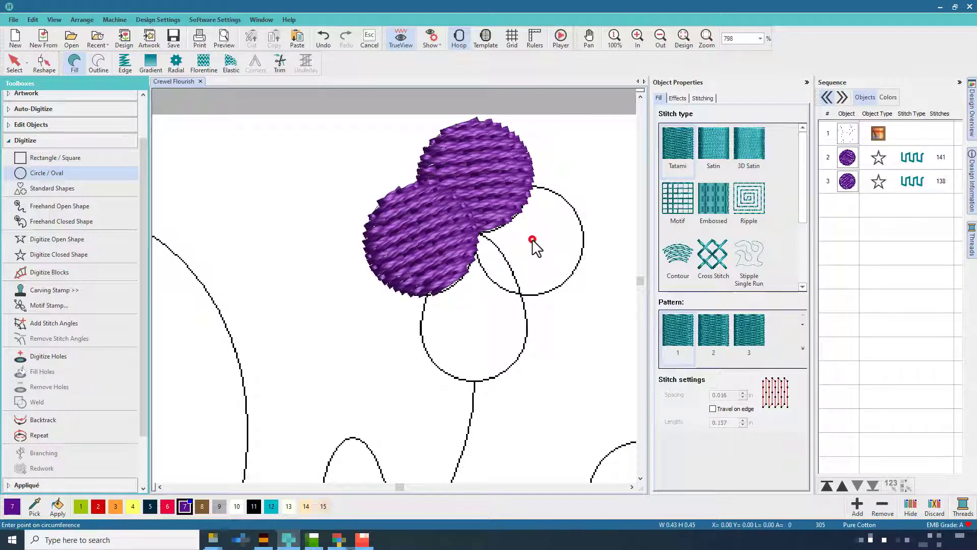
left_click(566, 286)
key("Return")
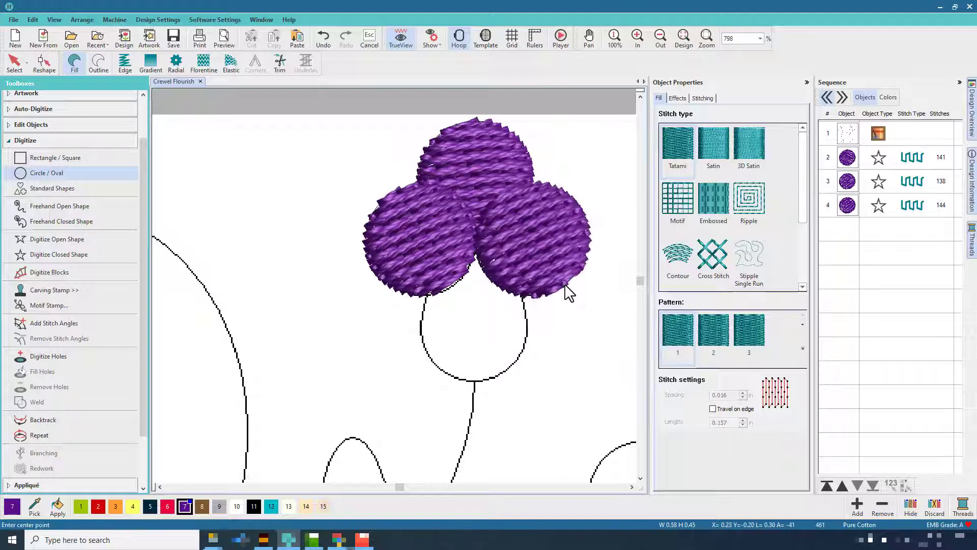
Step: Move the top petal to the end of the stitching sequence and remove the overlaps beneath it
left_click(19, 63)
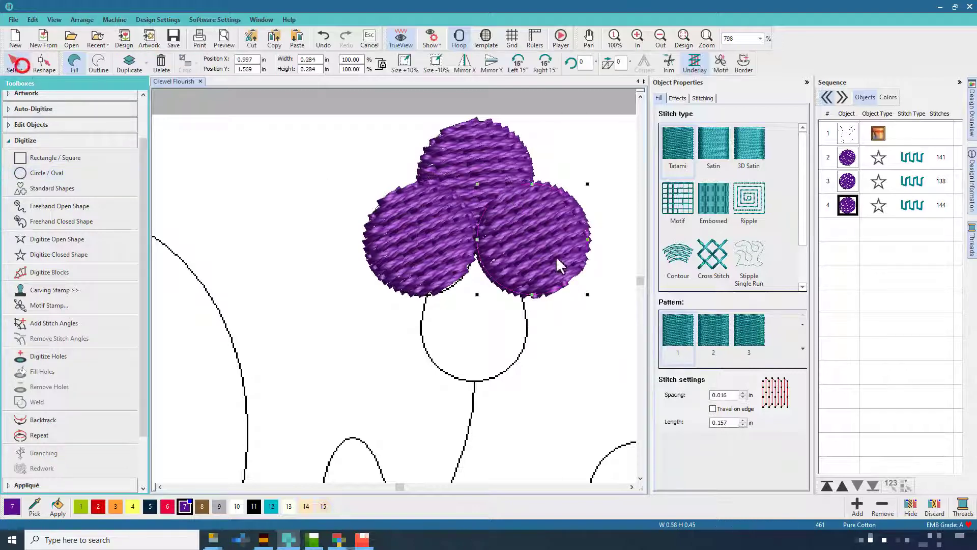
left_click(489, 143)
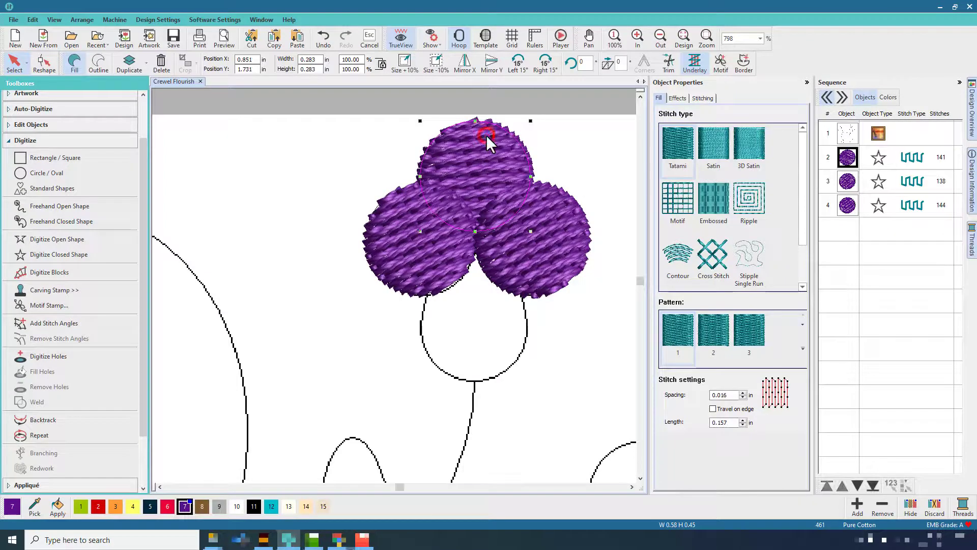
left_click(873, 485)
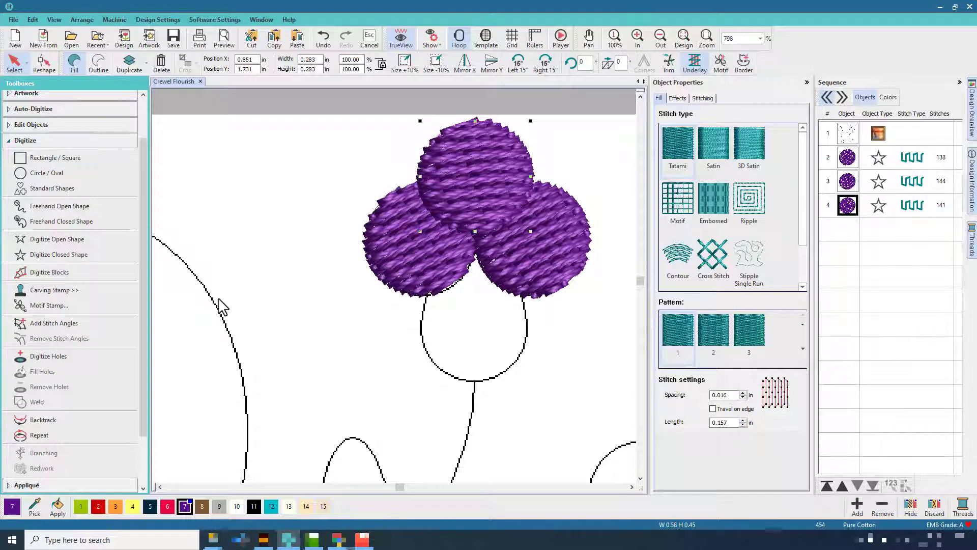
left_click(31, 126)
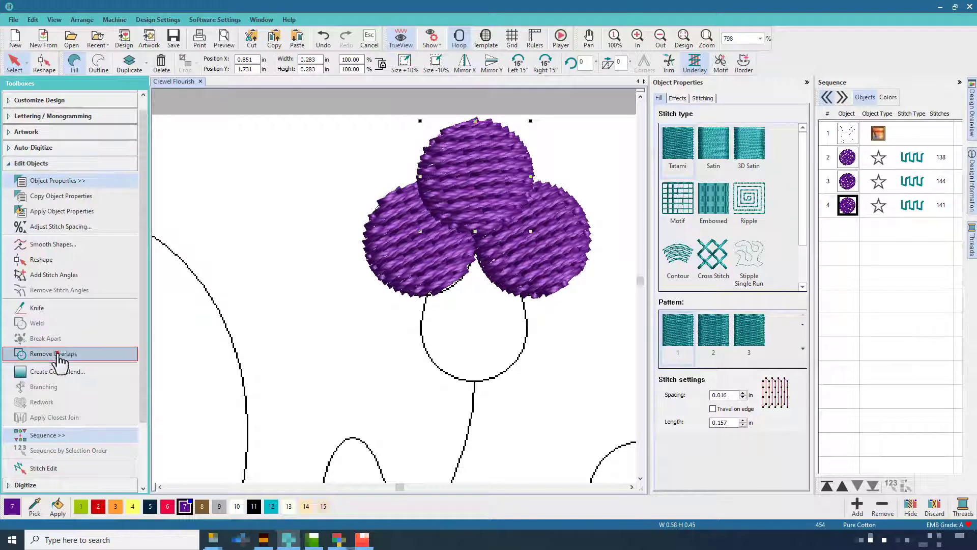
left_click(55, 352)
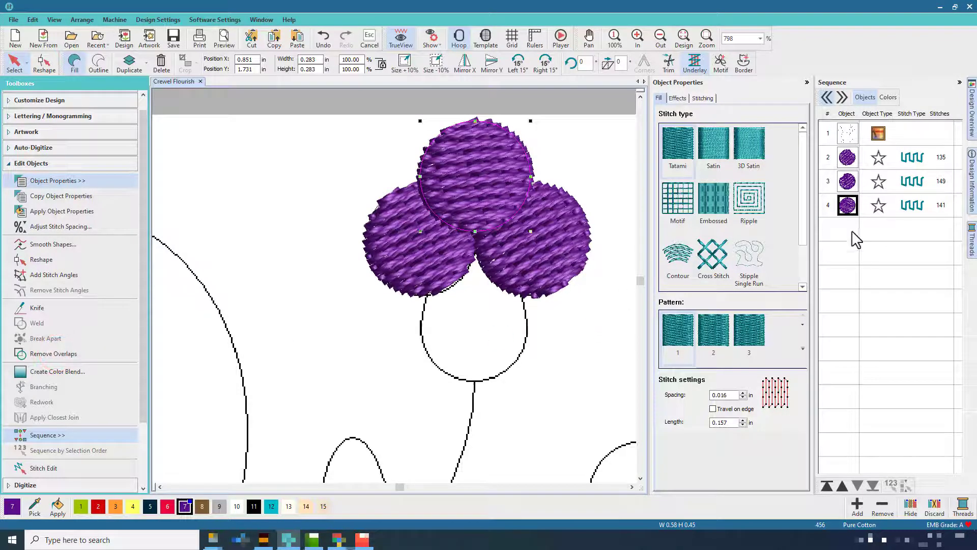
Step: Hide the top petal to examine the cut edges of the side petals, and show it again
left_click(848, 206)
right_click(848, 207)
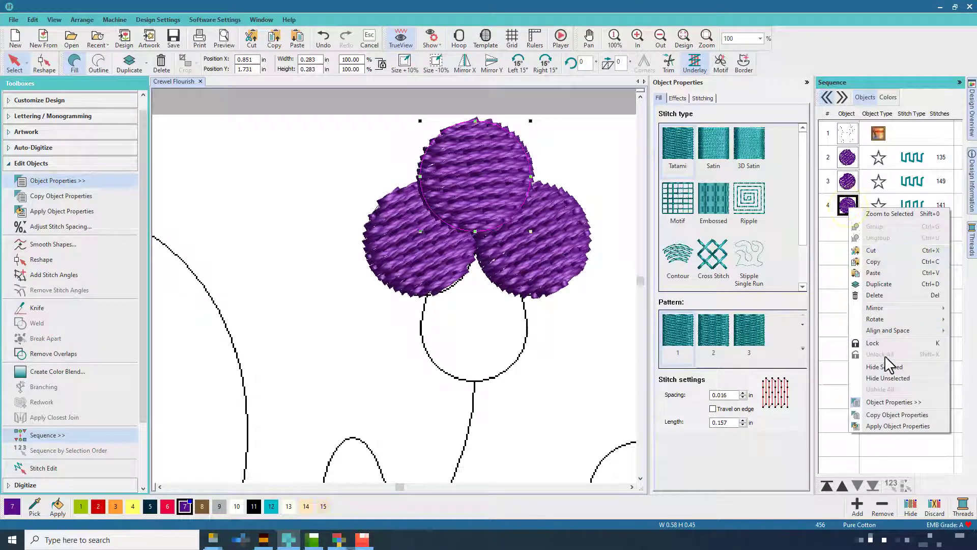
left_click(885, 370)
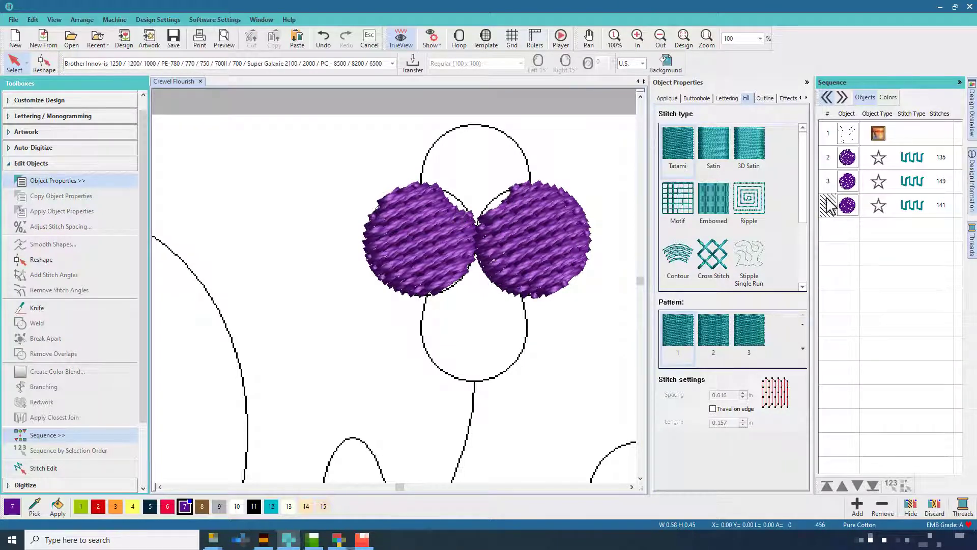
left_click(848, 206)
right_click(848, 206)
left_click(894, 387)
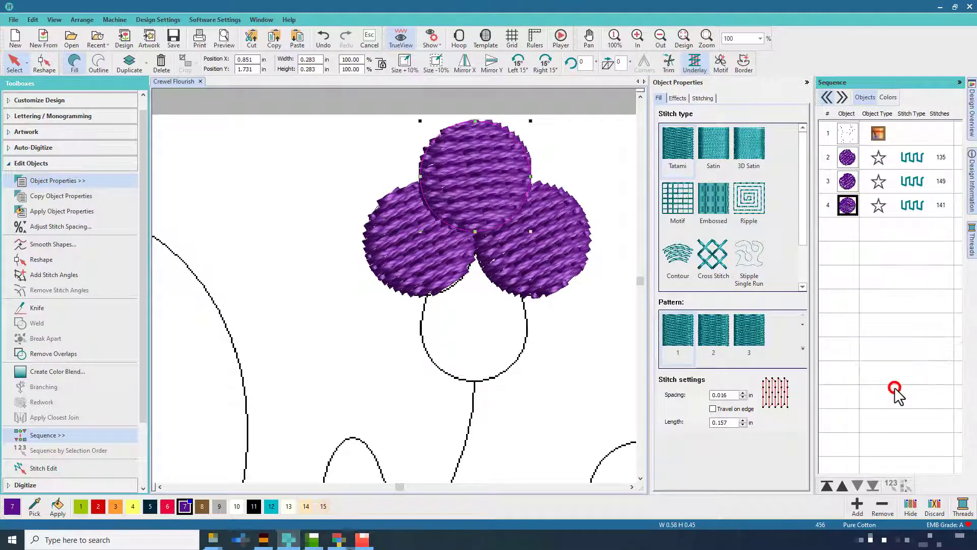
Step: Reshape the top petal's stitch angle so its stitches run almost vertically toward the flower's center
left_click(45, 68)
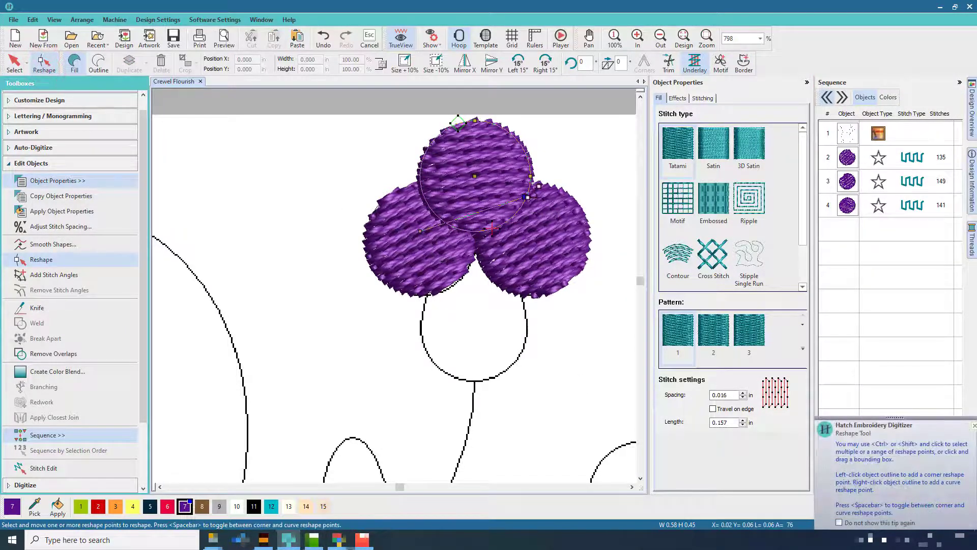
left_click_drag(528, 197, 484, 113)
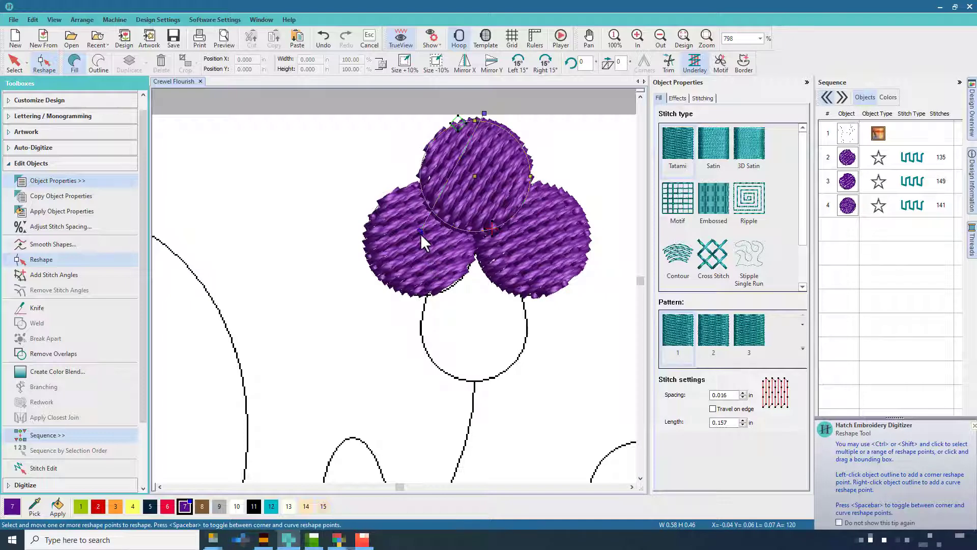
left_click_drag(421, 234, 474, 265)
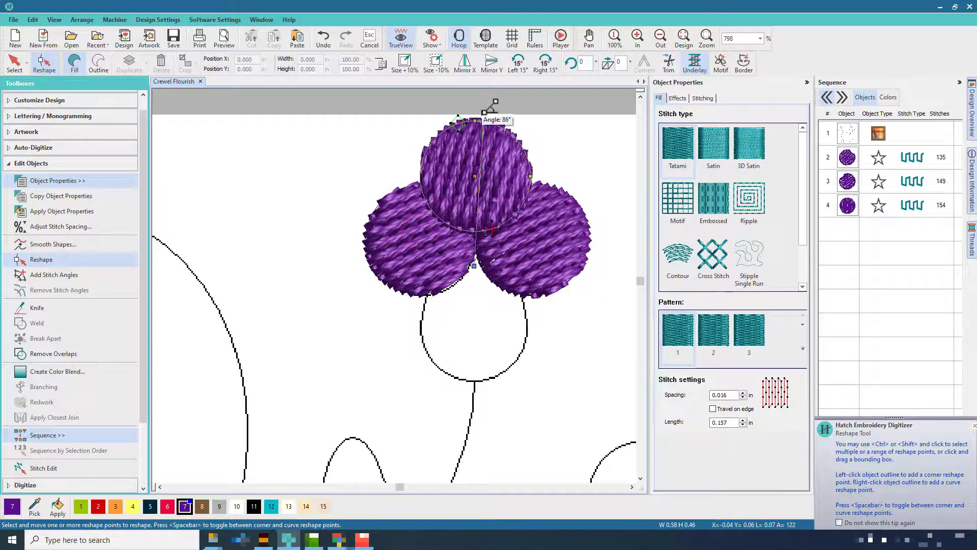
mouse_move(484, 112)
left_mouse_down()
mouse_move(483, 104)
mouse_move(477, 114)
left_mouse_up()
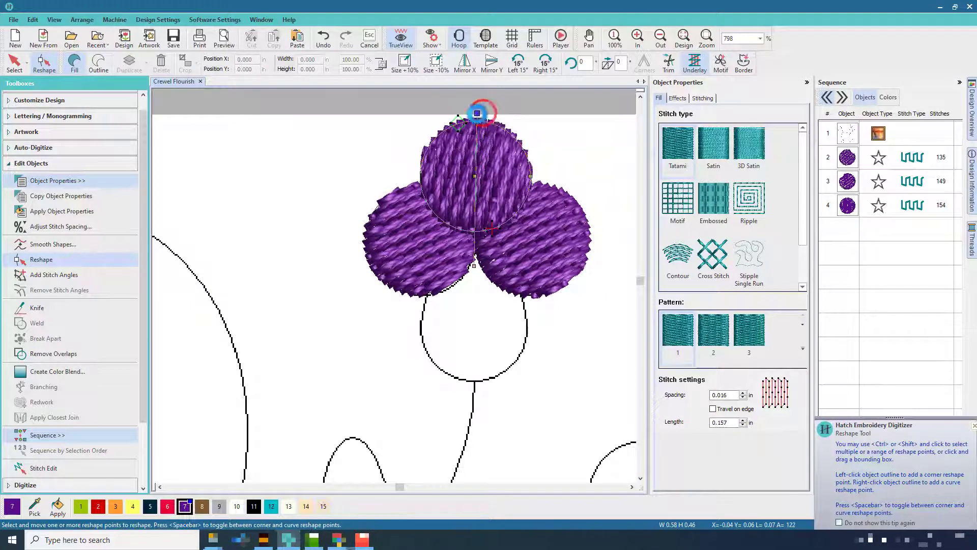
left_click(20, 65)
Step: Reshape the left petal's stitch angle to a diagonal running from its upper-left edge to its lower-right edge
left_click(386, 244)
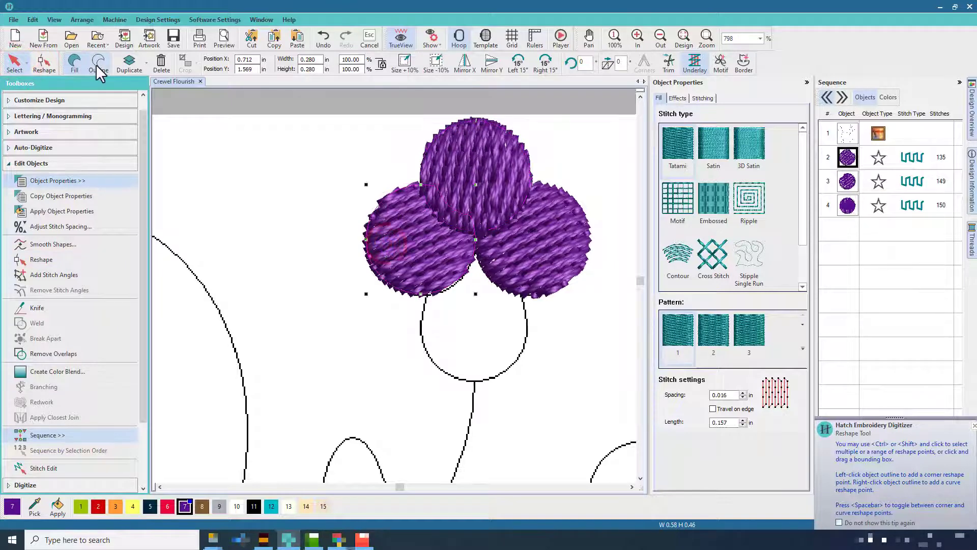
left_click(44, 64)
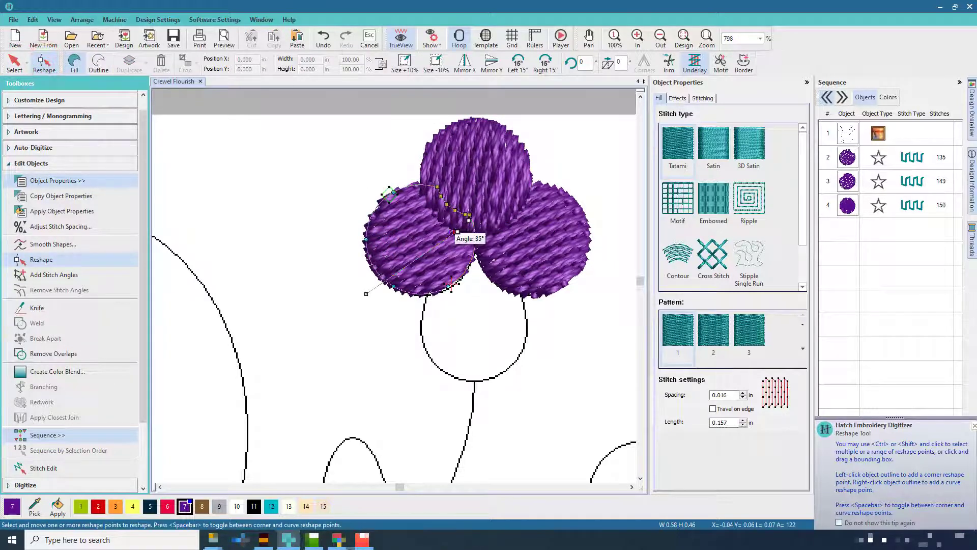
left_click_drag(458, 231, 350, 211)
left_click_drag(366, 295, 461, 290)
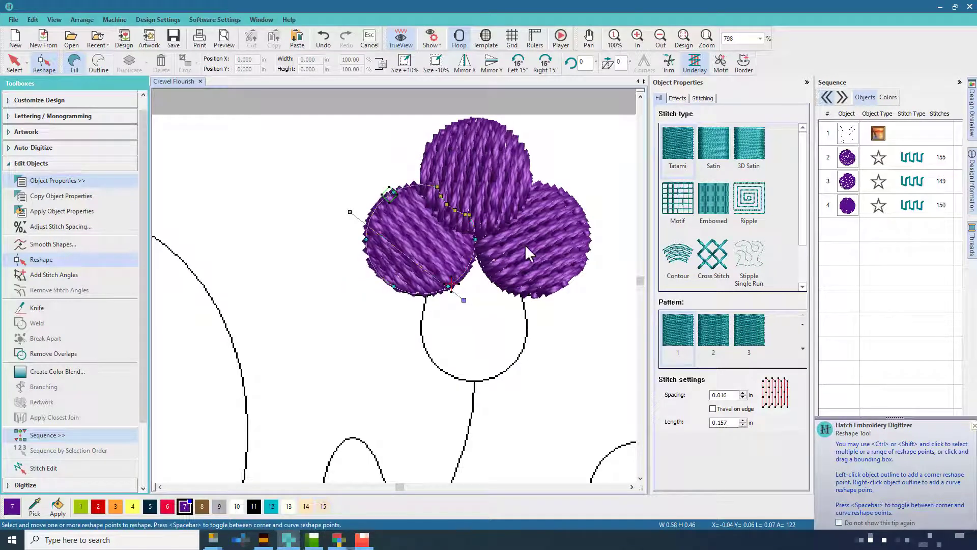
left_click_drag(350, 212, 359, 198)
left_click(15, 64)
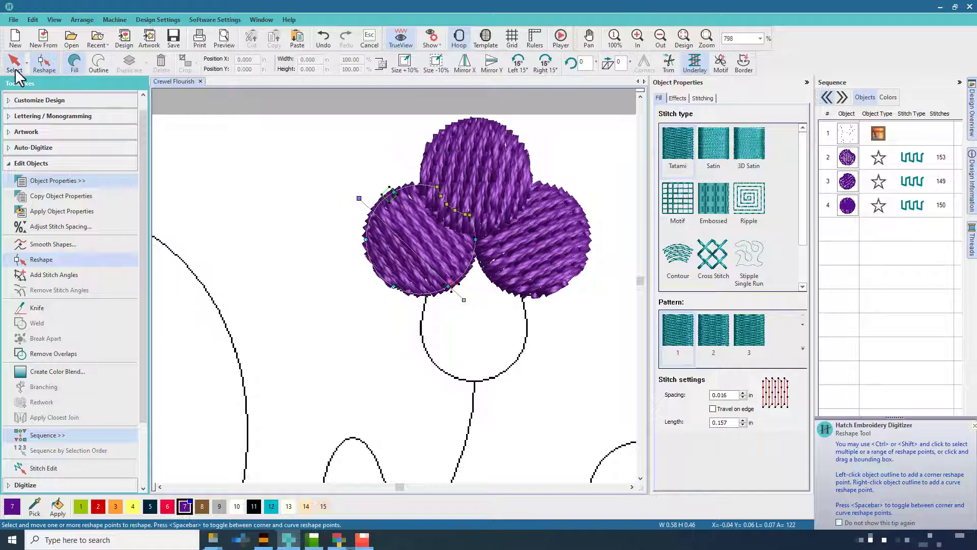
Step: Digitize a closed teardrop-shaped Tatami fill over the flower's base, tracing its rounded bottom and extending its point up into the top petal
left_click(466, 371)
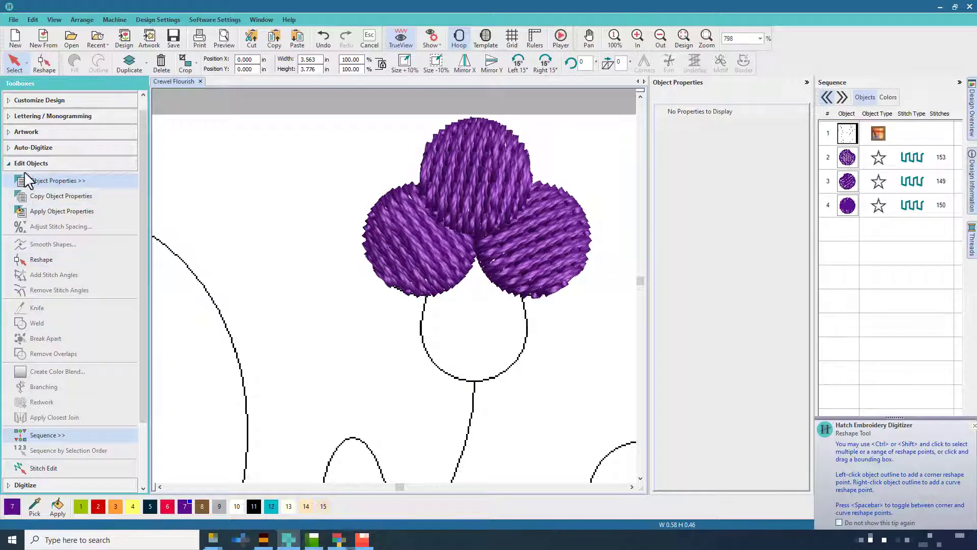
left_click(9, 163)
left_click(25, 194)
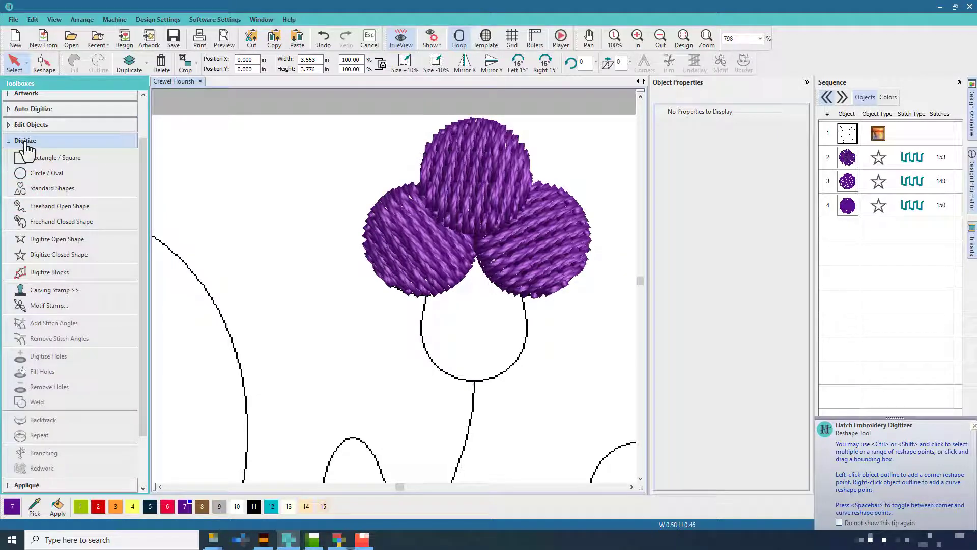
left_click(53, 256)
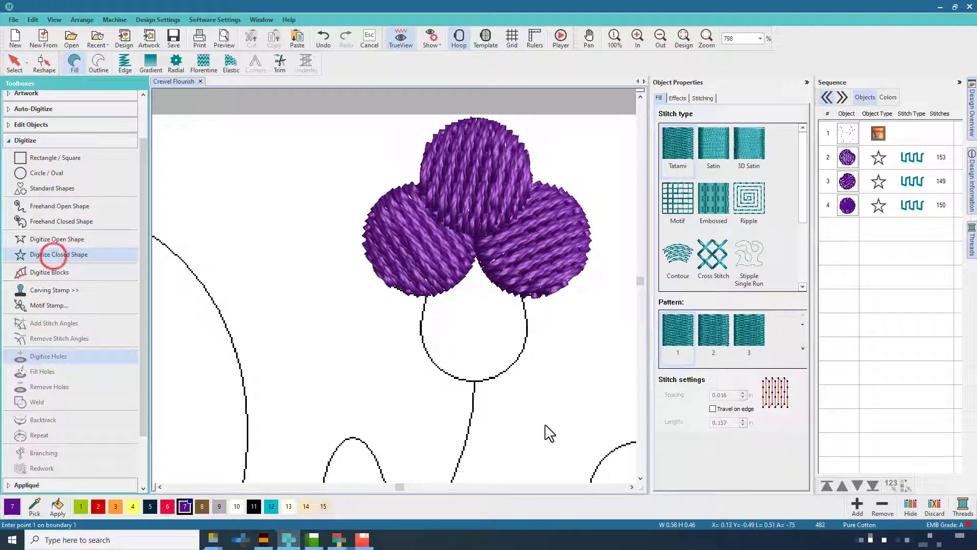
left_click(475, 380)
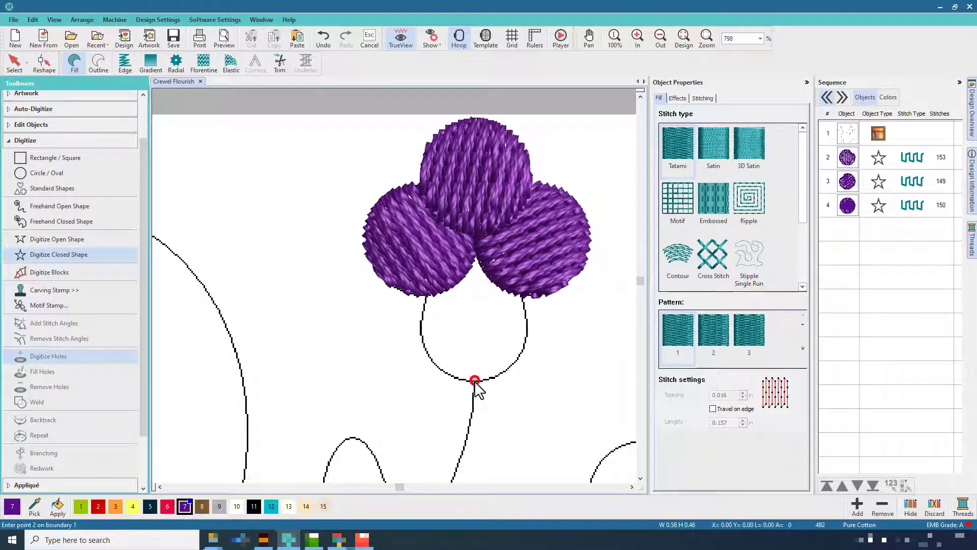
left_click(504, 372)
left_click(525, 339)
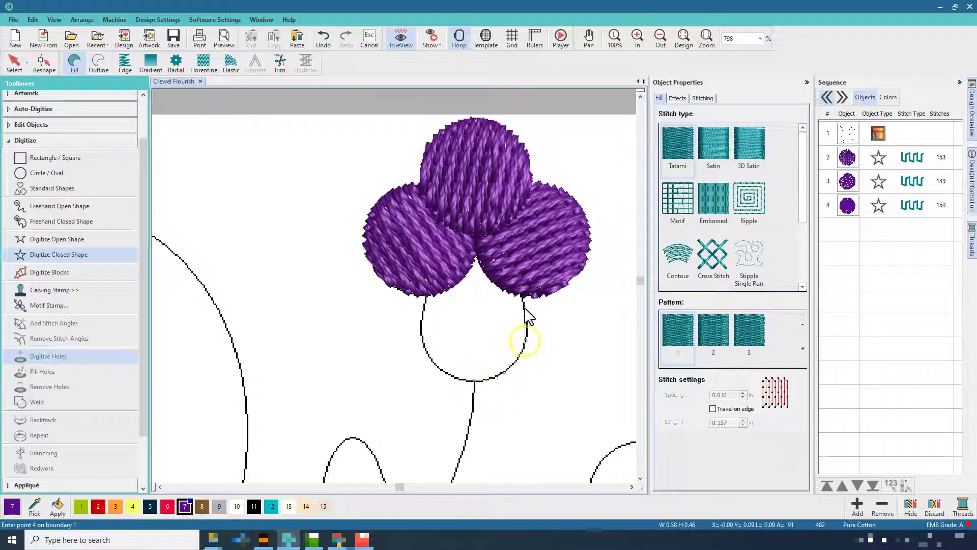
left_click(521, 270)
left_click(478, 192)
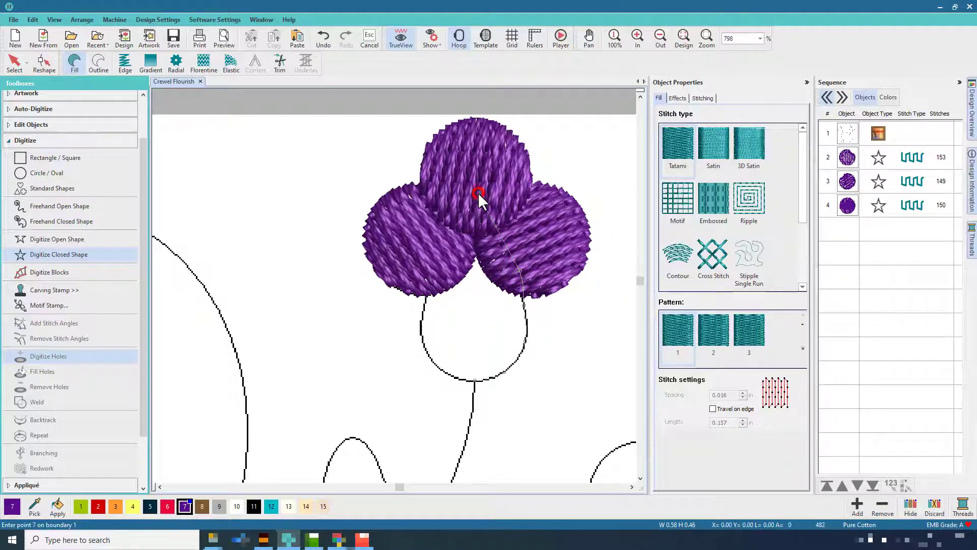
left_click(435, 265)
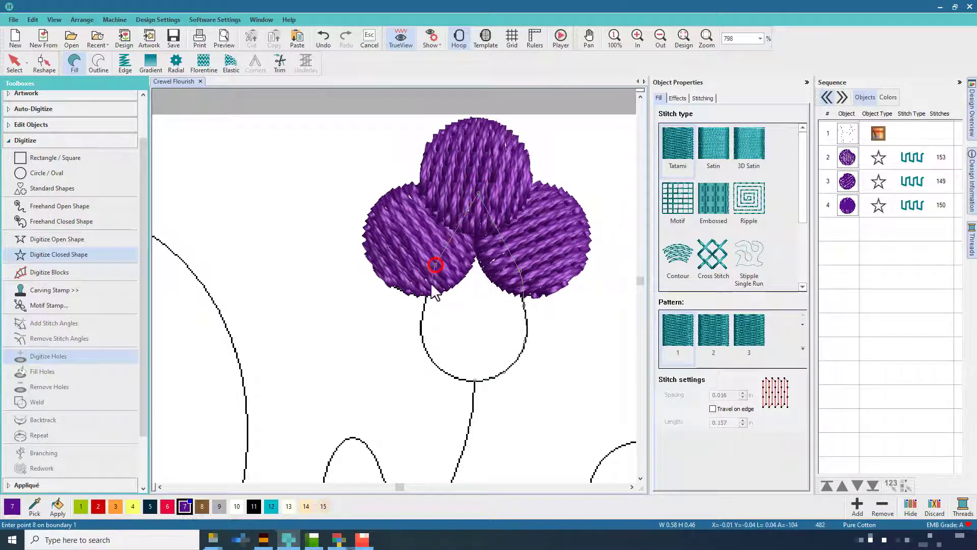
right_click(426, 301)
right_click(422, 332)
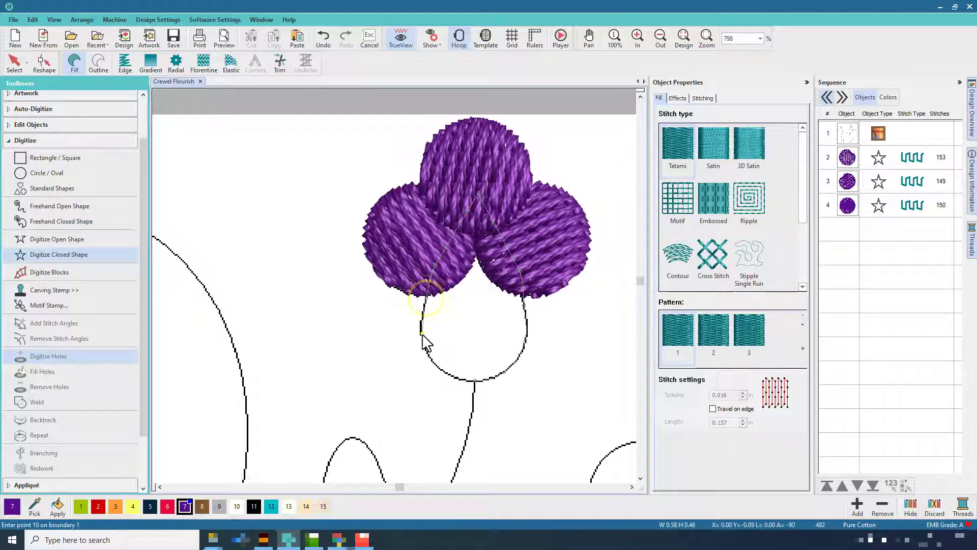
right_click(436, 367)
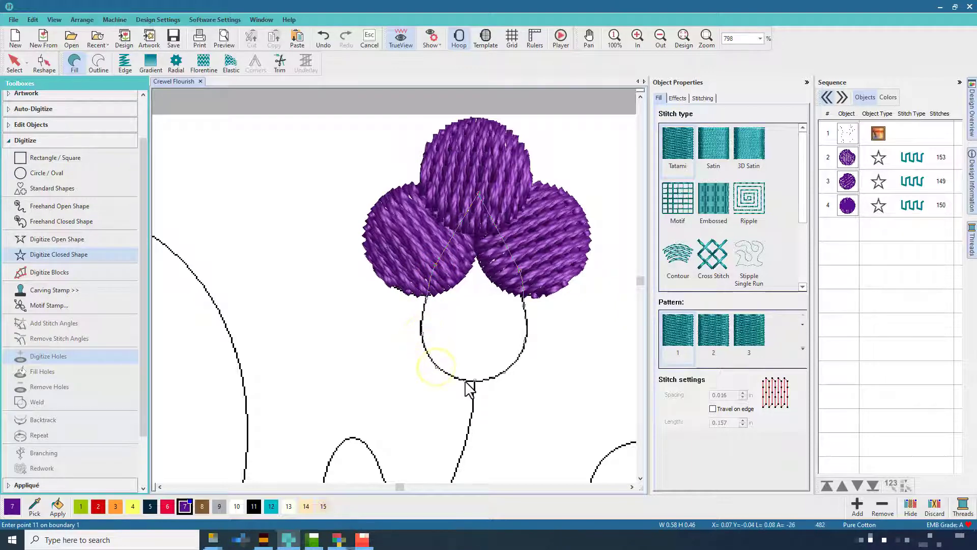
key("Return")
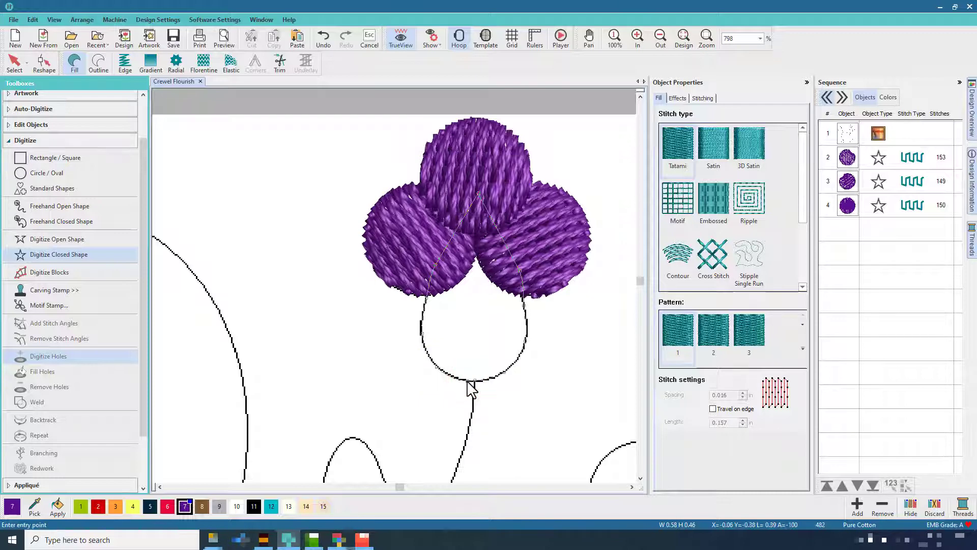
key("Return")
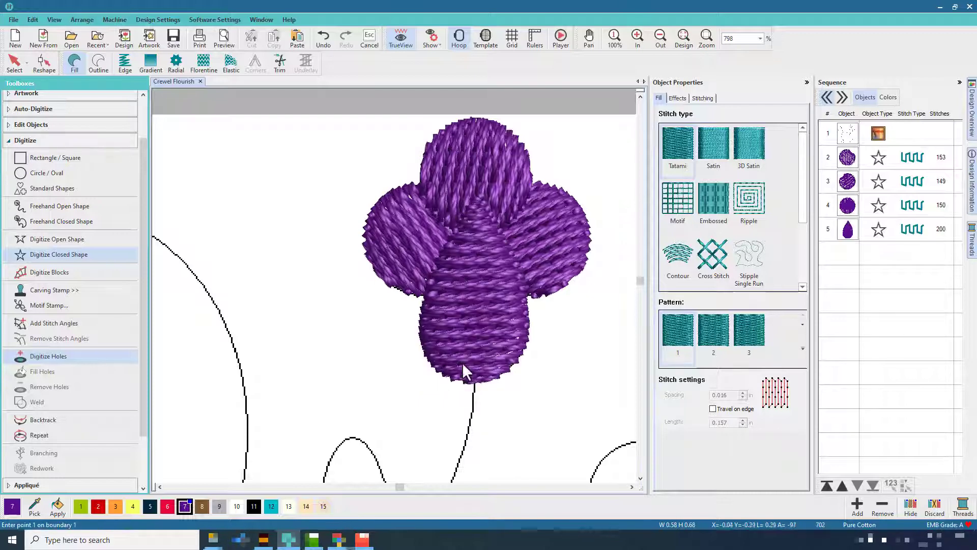
Step: Recolor the flower's teardrop base with lime green, color 1
left_click(84, 510)
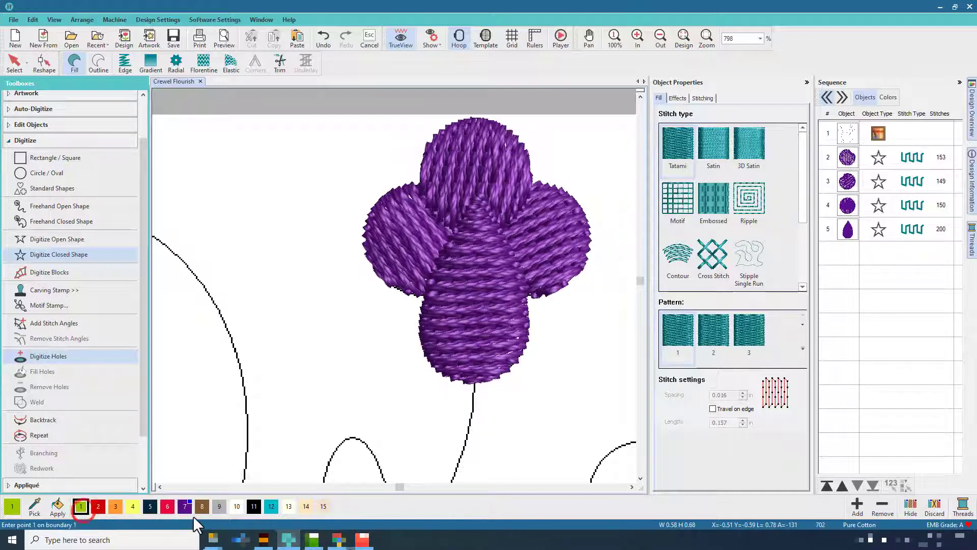
left_click(23, 57)
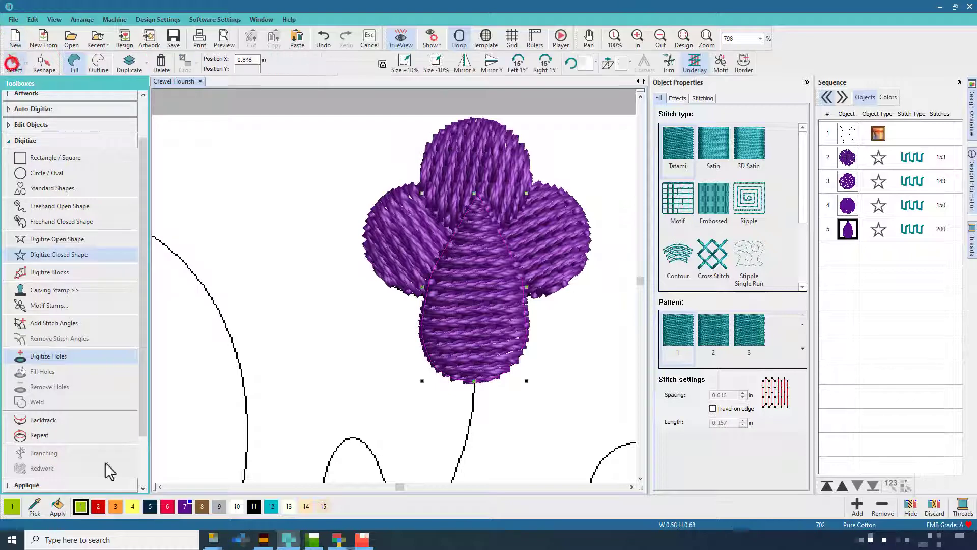
left_click(82, 507)
Step: Reshape the green base's stitch angle so its stitches run almost vertically from the tip toward the stem
left_click(44, 61)
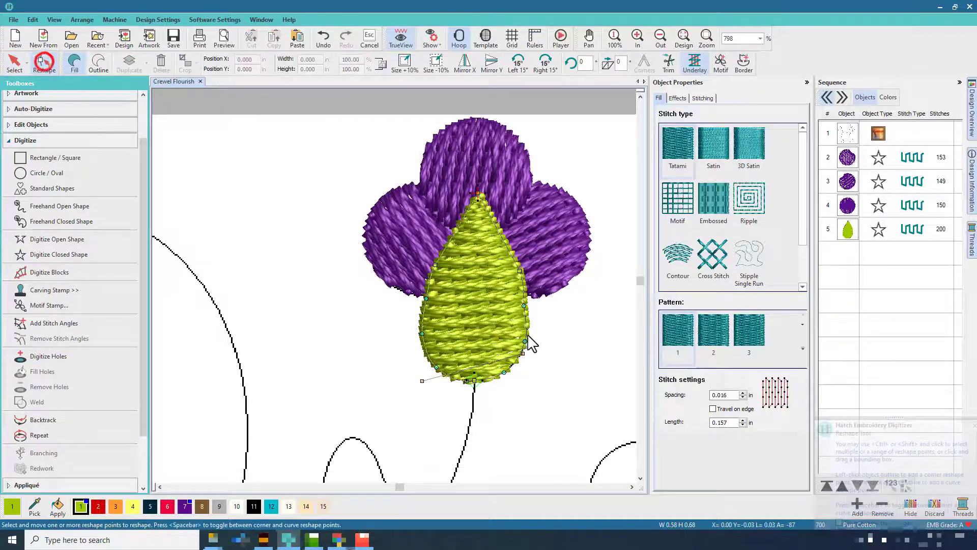
left_click_drag(523, 354, 478, 193)
left_click_drag(431, 379, 502, 452)
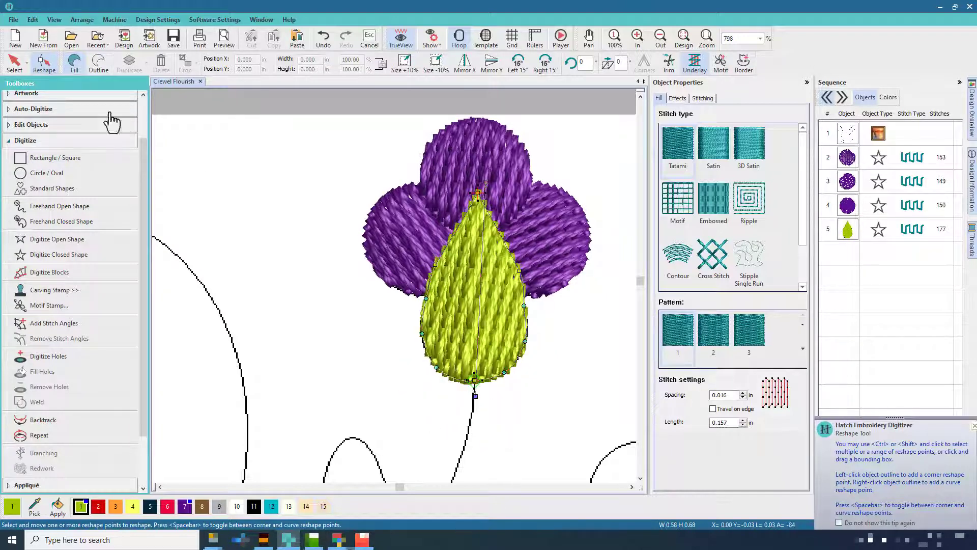
left_click(13, 60)
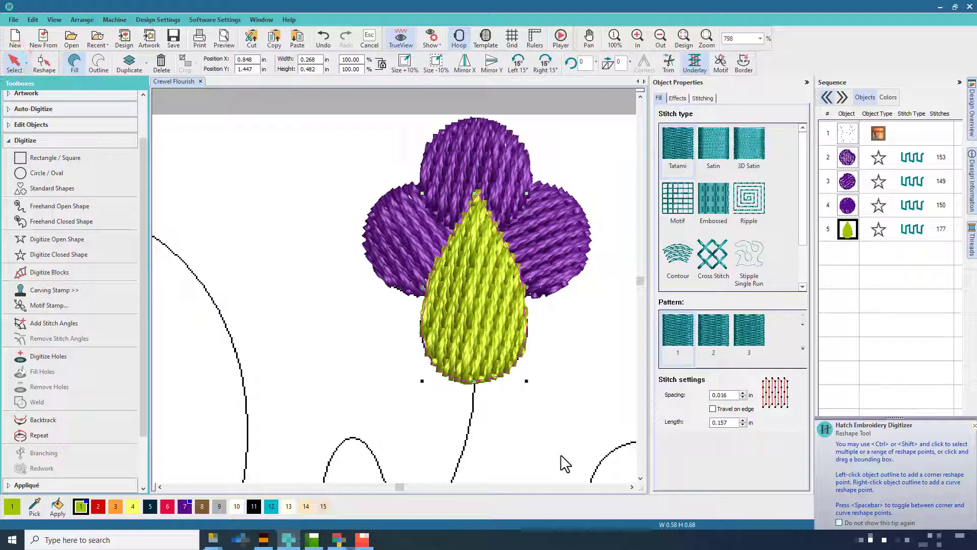
Step: Move the green base ahead of all three purple petals in the stitching sequence
left_click(971, 427)
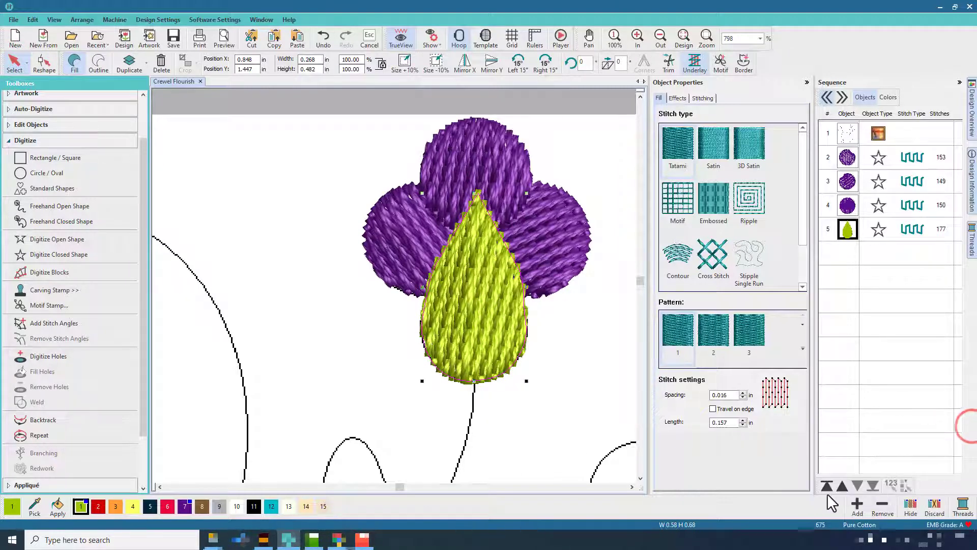
left_click(841, 486)
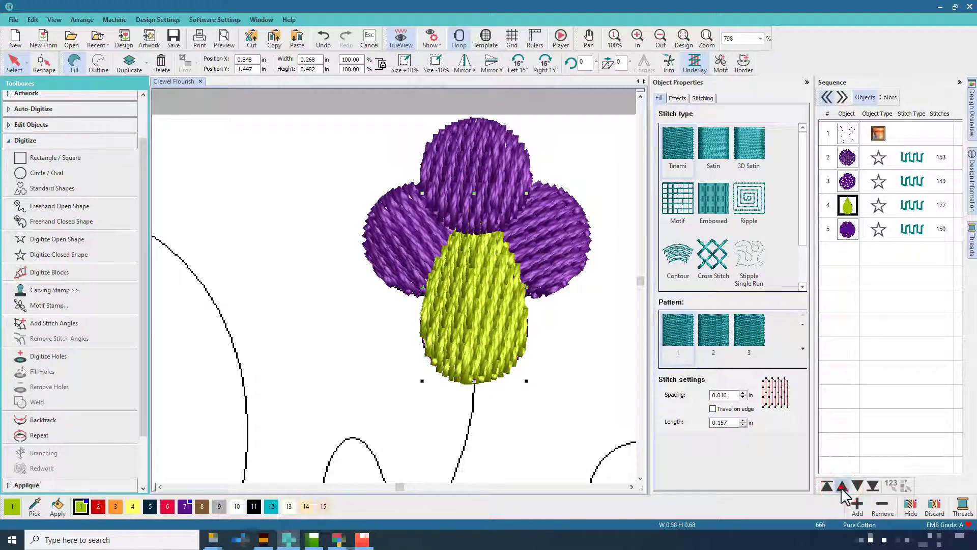
left_click(841, 488)
left_click(841, 487)
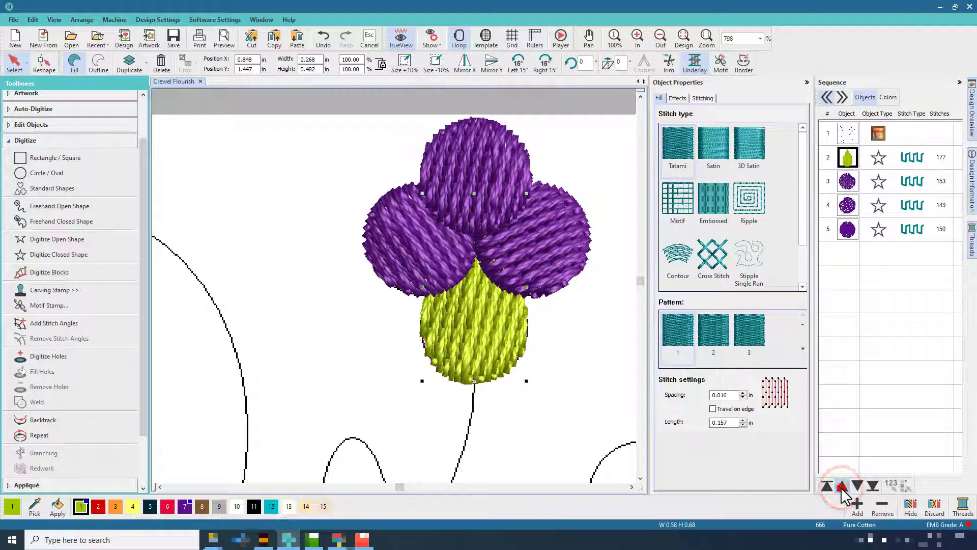
Step: Remove the overlaps between the three purple petals and the green base beneath them
left_click(854, 182)
left_click(848, 231, "shift")
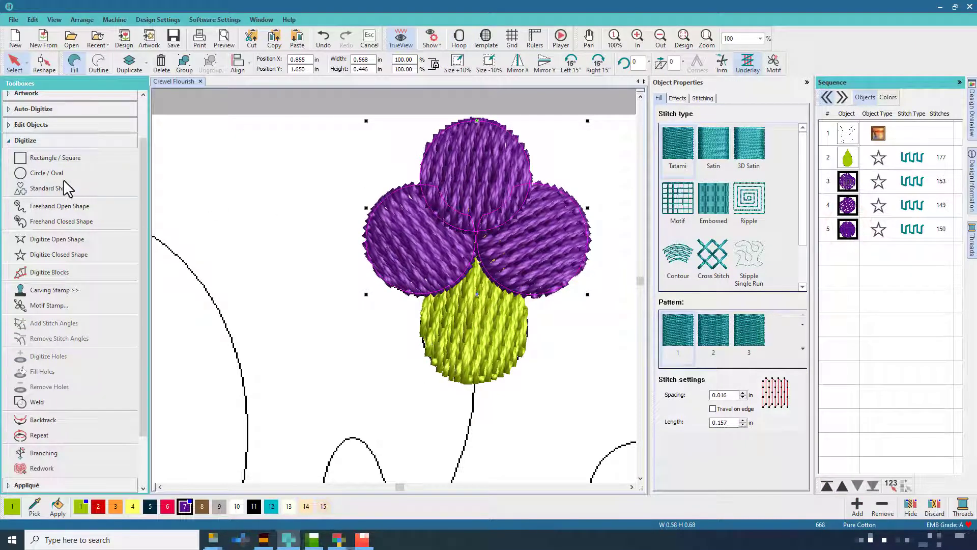
left_click(36, 124)
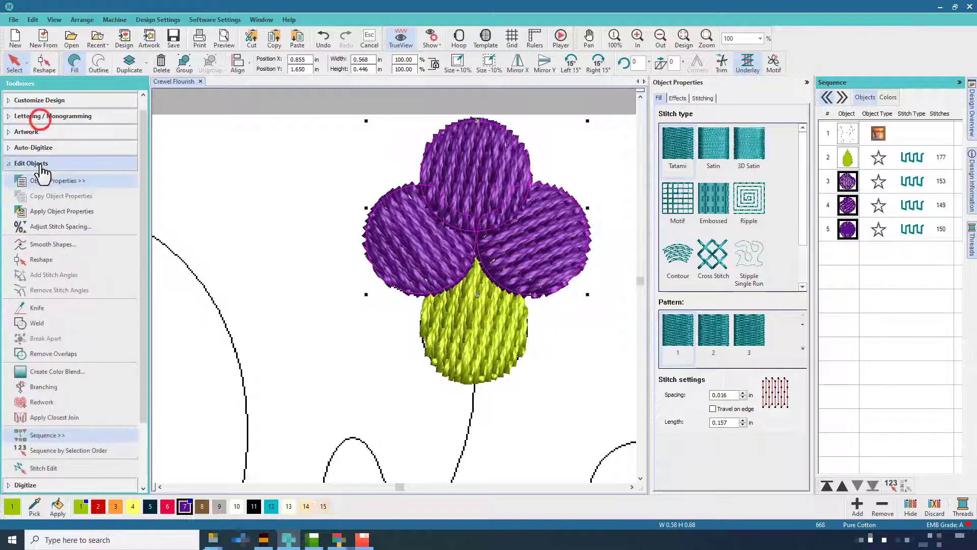
left_click(46, 355)
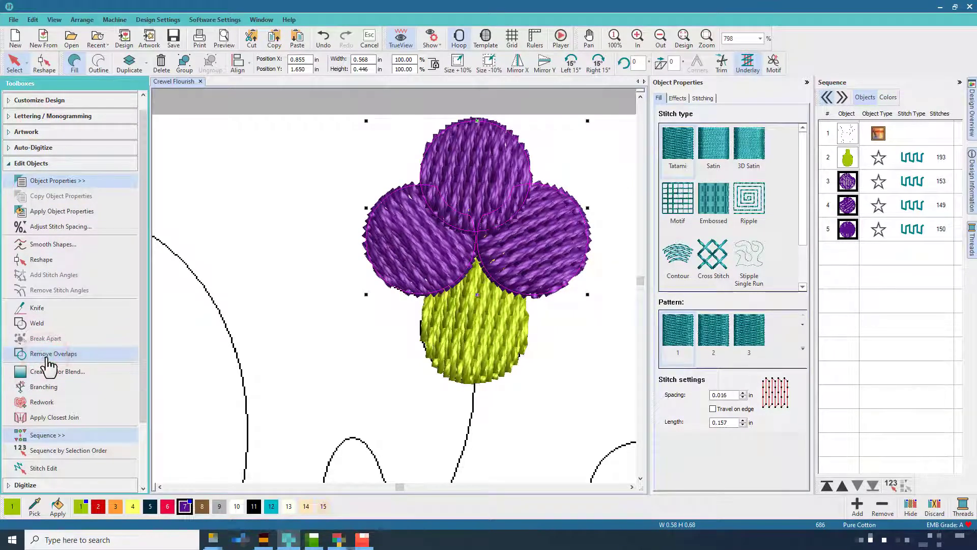
Step: Hide the three purple petals to examine the trimmed green base, and show them again
right_click(851, 181)
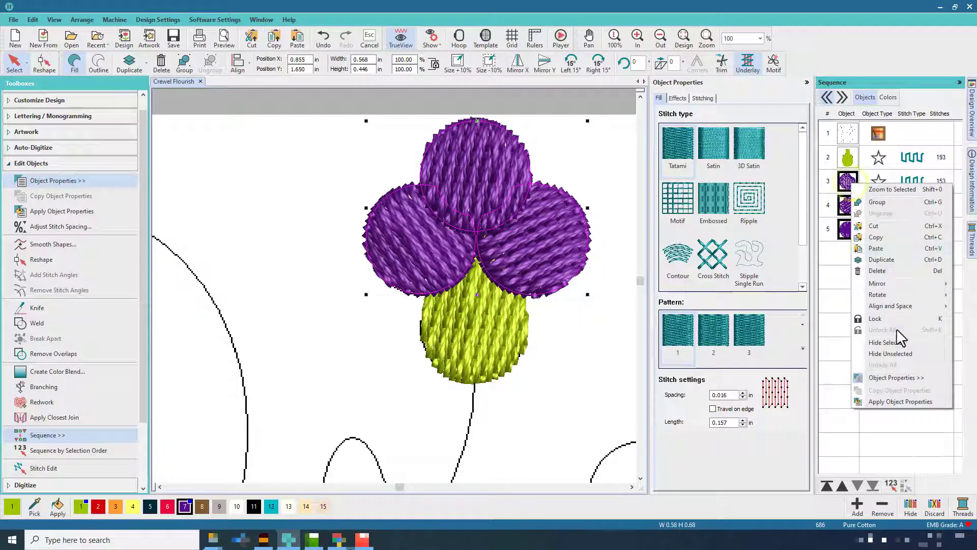
left_click(886, 342)
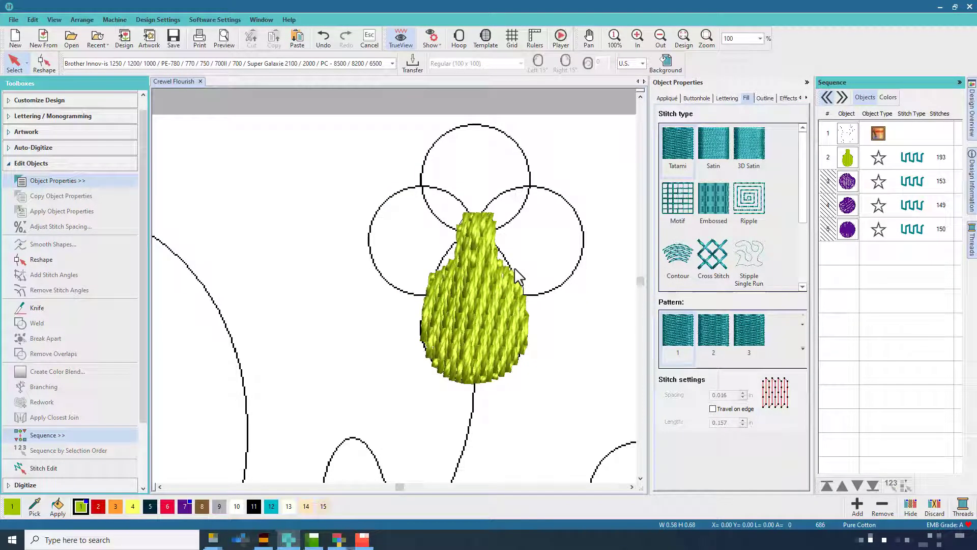
right_click(850, 206)
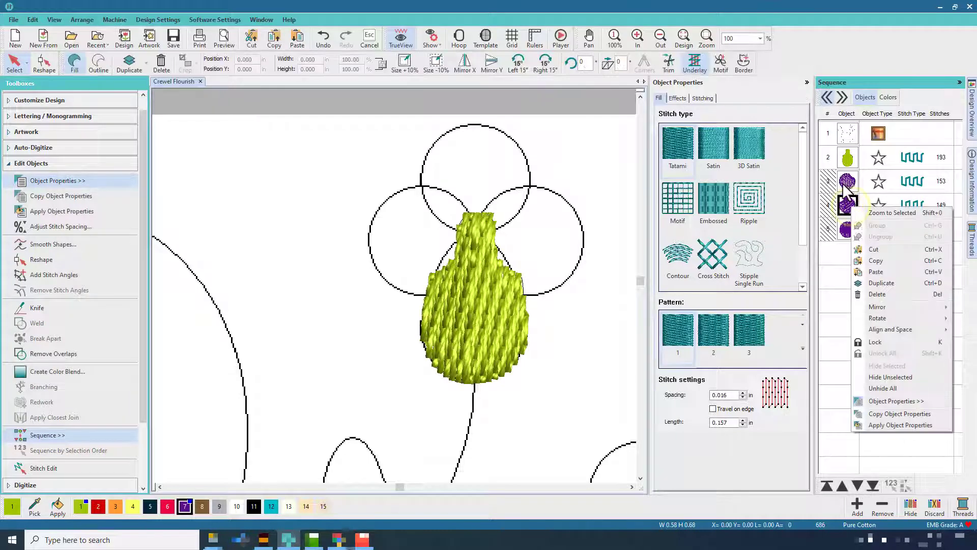
left_click(846, 183)
right_click(848, 182)
left_click(868, 364)
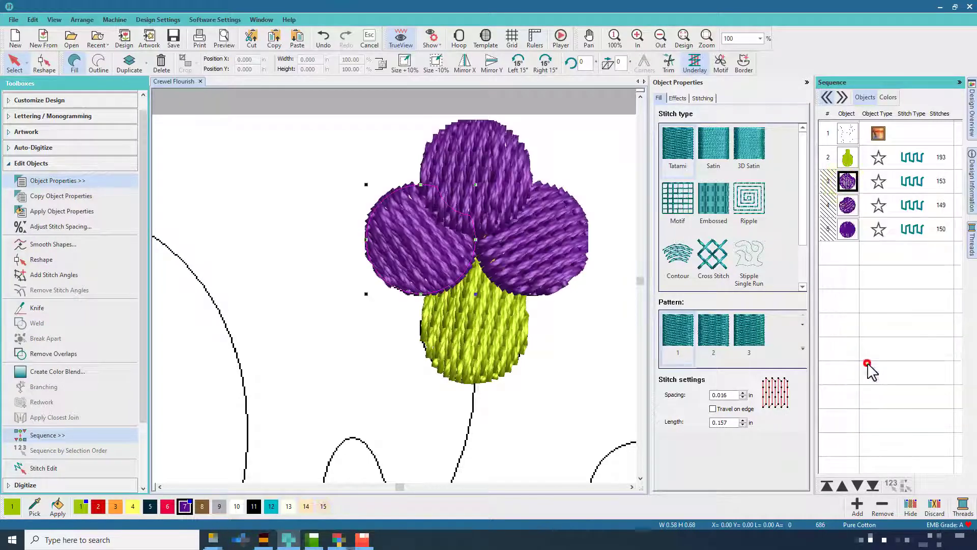
left_click(582, 324)
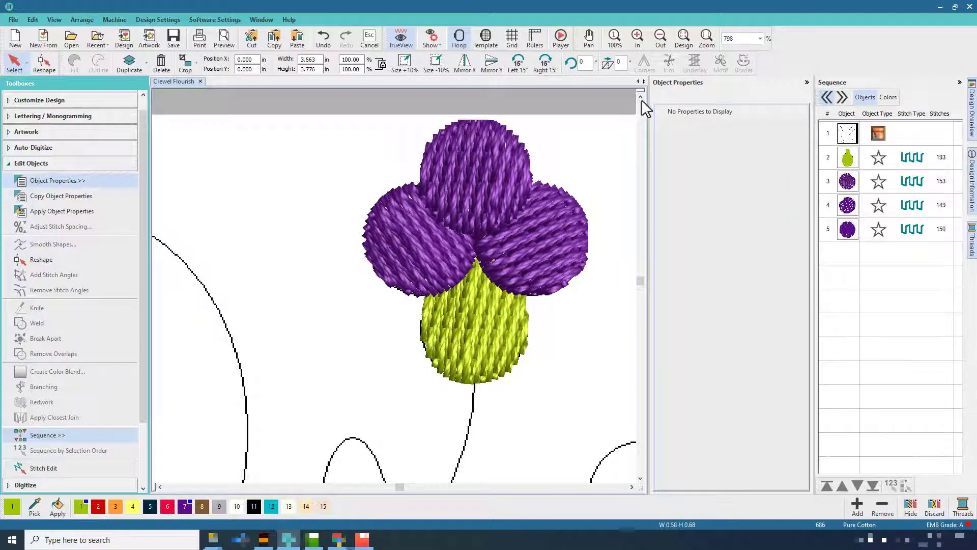
Step: Lock the background artwork so it cannot be selected with the embroidery objects
left_click(661, 36)
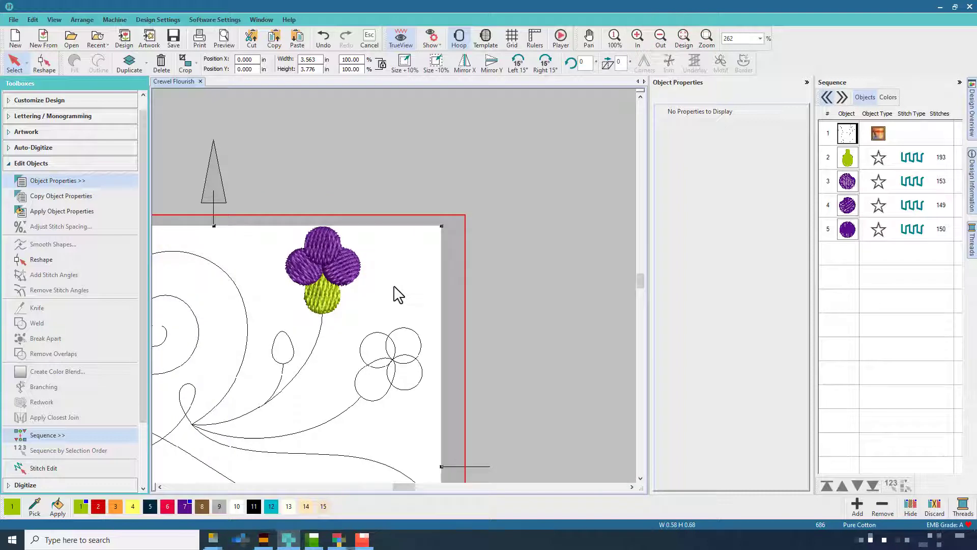
scroll(398, 295, "up", 1)
right_click(847, 131)
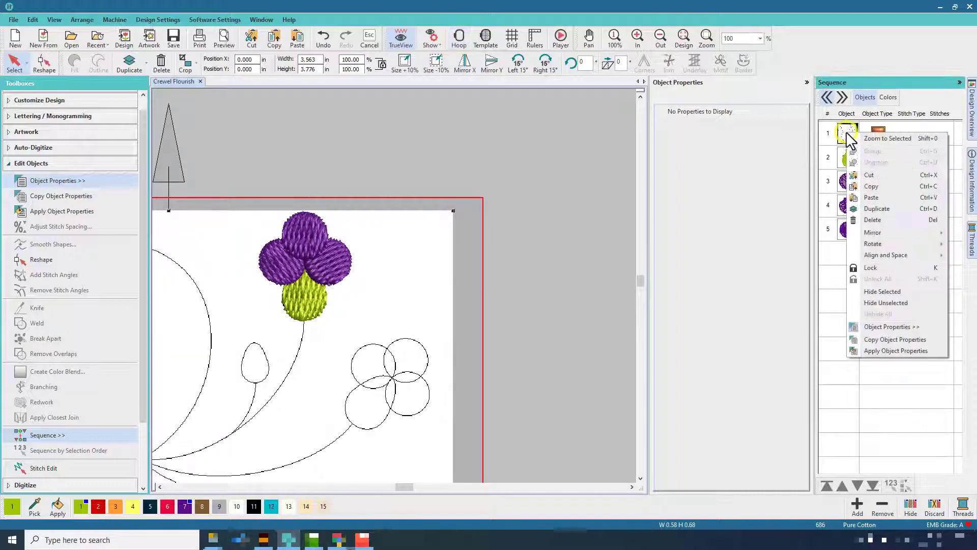
left_click(880, 266)
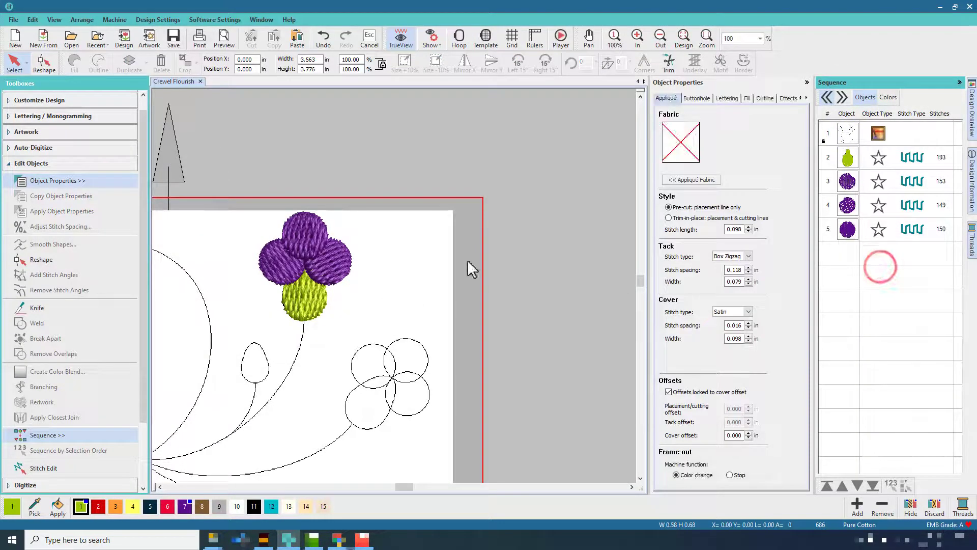
Step: Copy the complete flower, with its green base and three purple petals, and paste a duplicate
left_click_drag(248, 190, 408, 370)
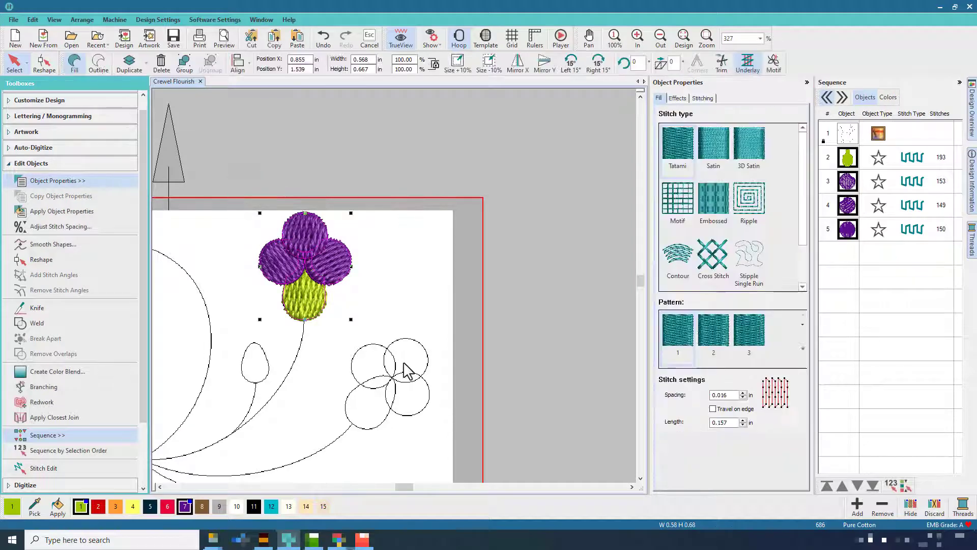
left_click(274, 41)
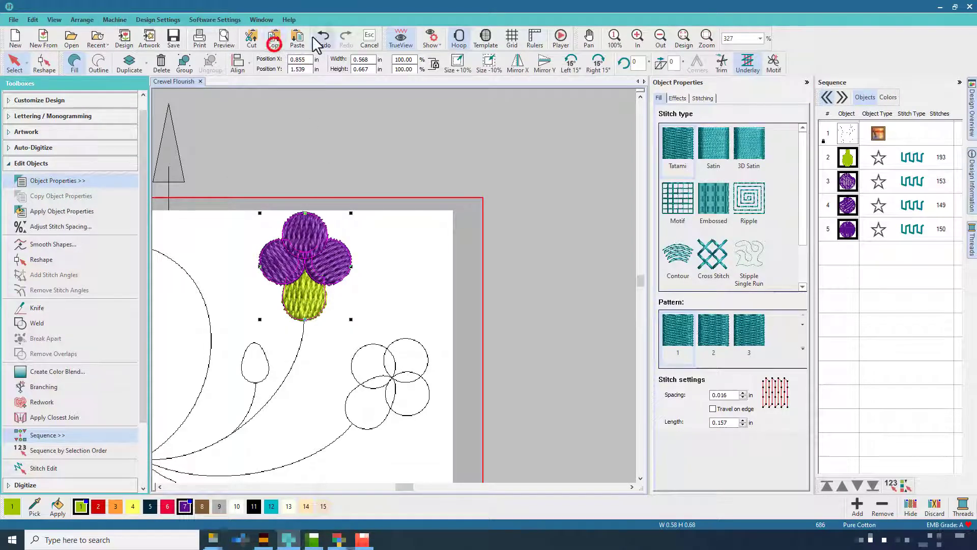
left_click(298, 40)
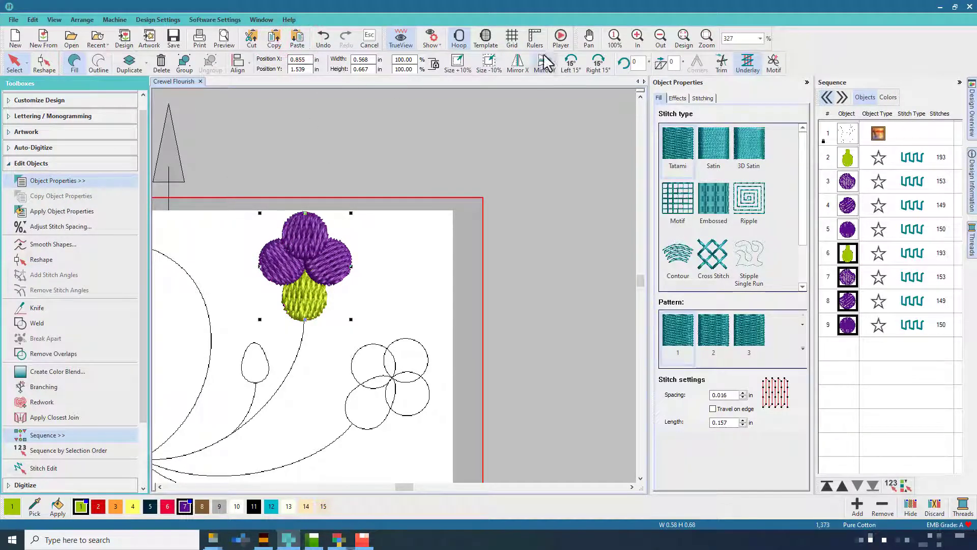
Step: Rotate the pasted flower 30° clockwise and move it onto the four-circle flower outline at the lower right
left_click(599, 64)
left_click(600, 64)
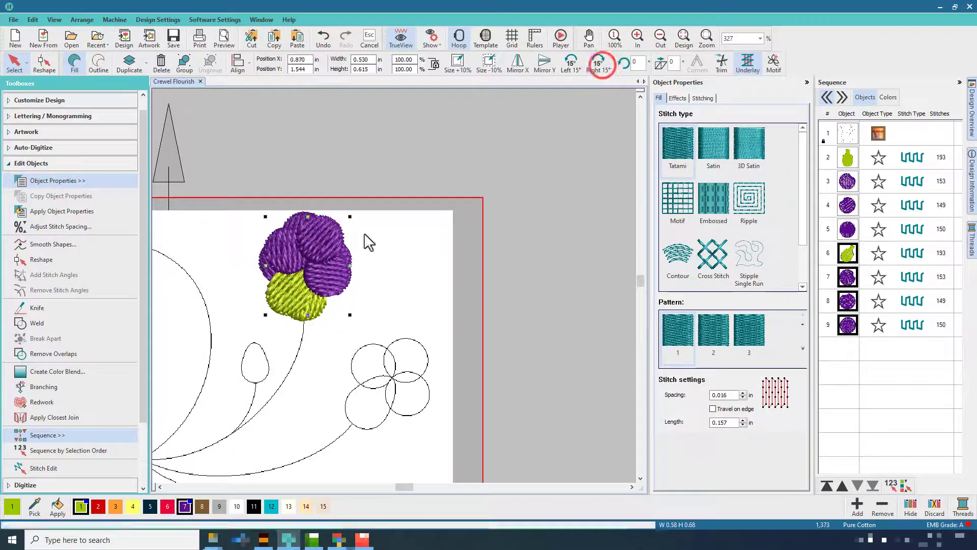
left_click_drag(327, 242, 405, 353)
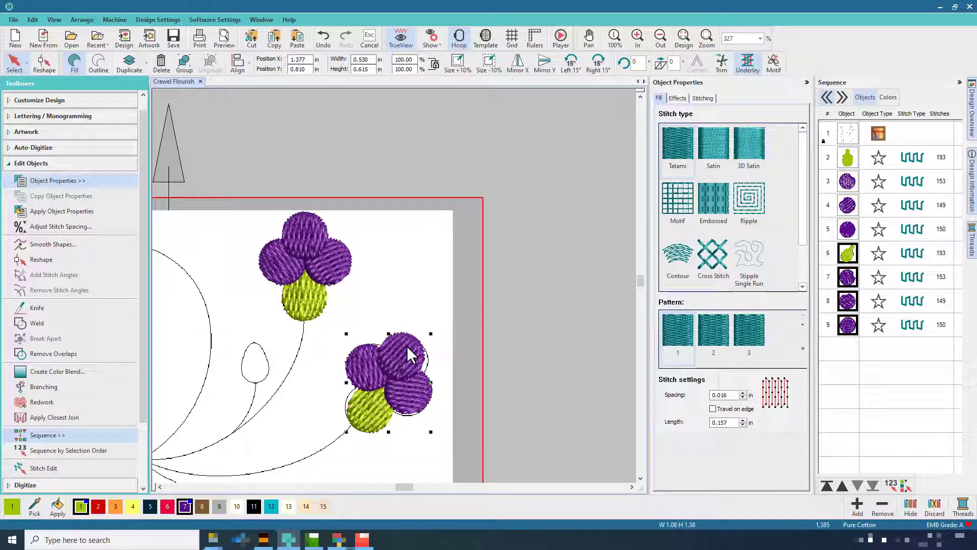
Step: Rotate the flower copy another 15° clockwise, fine-tune its angle, and align it with the four-circle outline
left_click(598, 64)
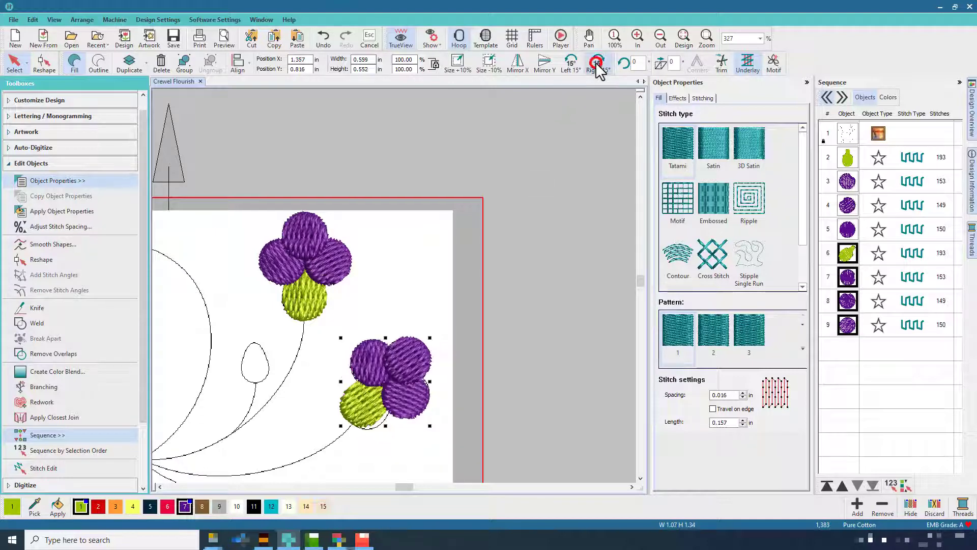
left_click_drag(393, 370, 400, 375)
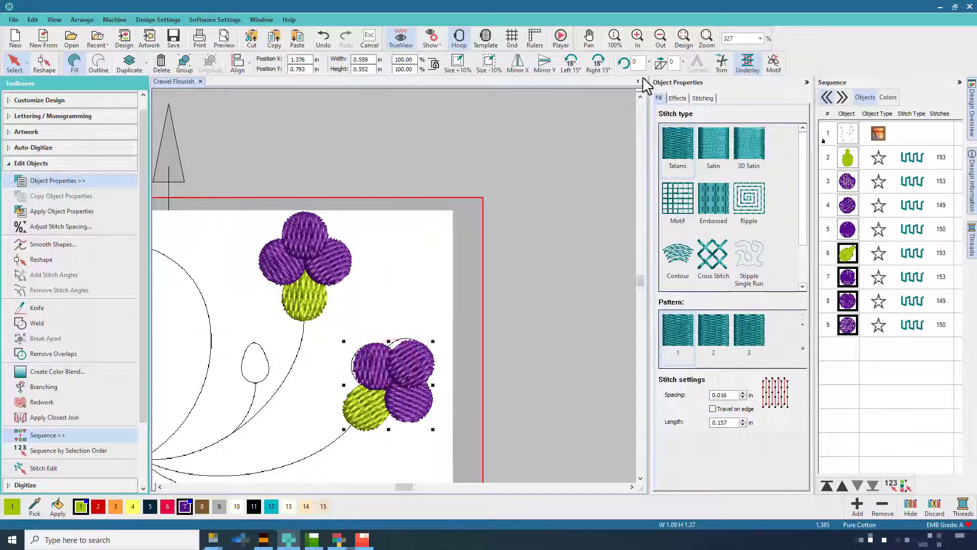
left_click(635, 61)
key("Return")
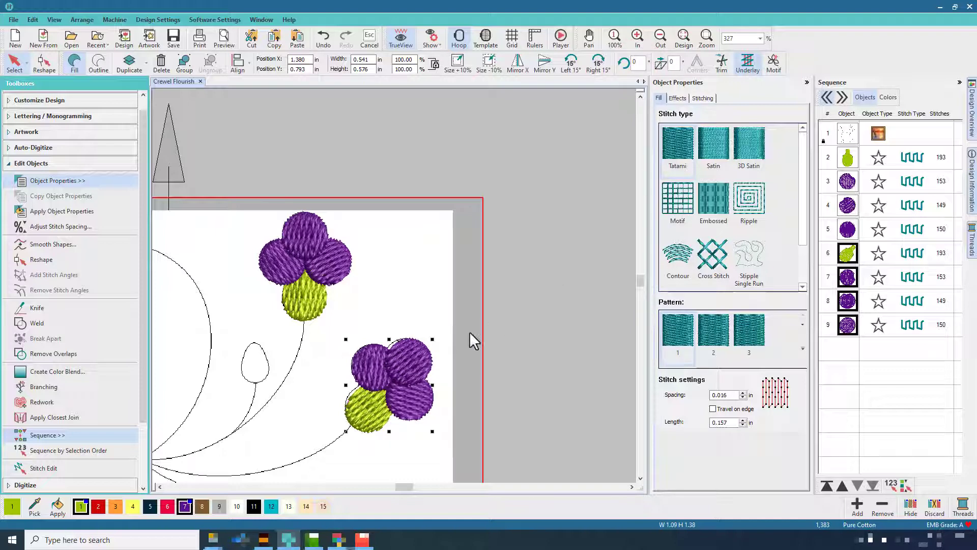
left_click_drag(406, 350, 408, 349)
left_click(438, 295)
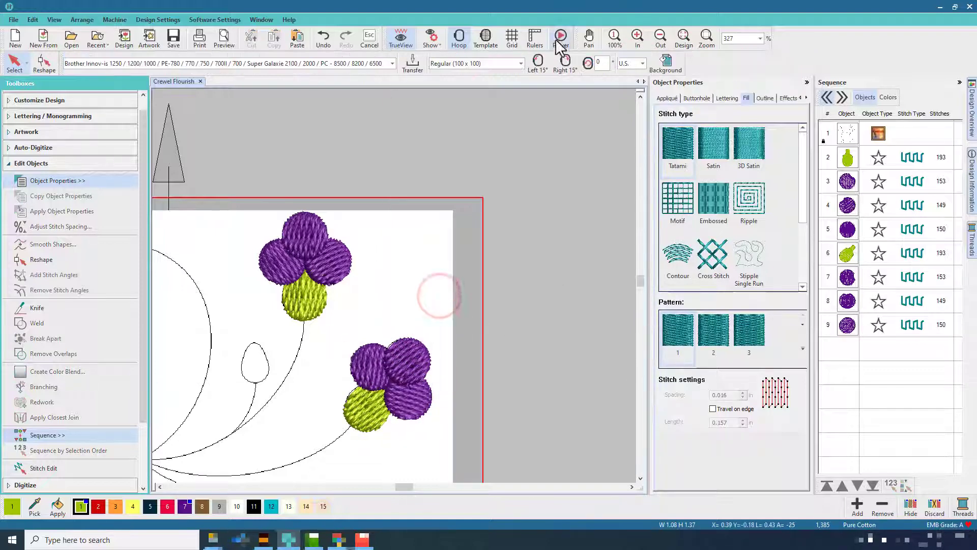
Step: Examine the rest of the artwork for the remaining flower and bud outlines, and focus on the egg-shaped bud near the first flower's stem
left_click(589, 38)
left_click_drag(378, 299, 561, 208)
left_click_drag(325, 229, 249, 230)
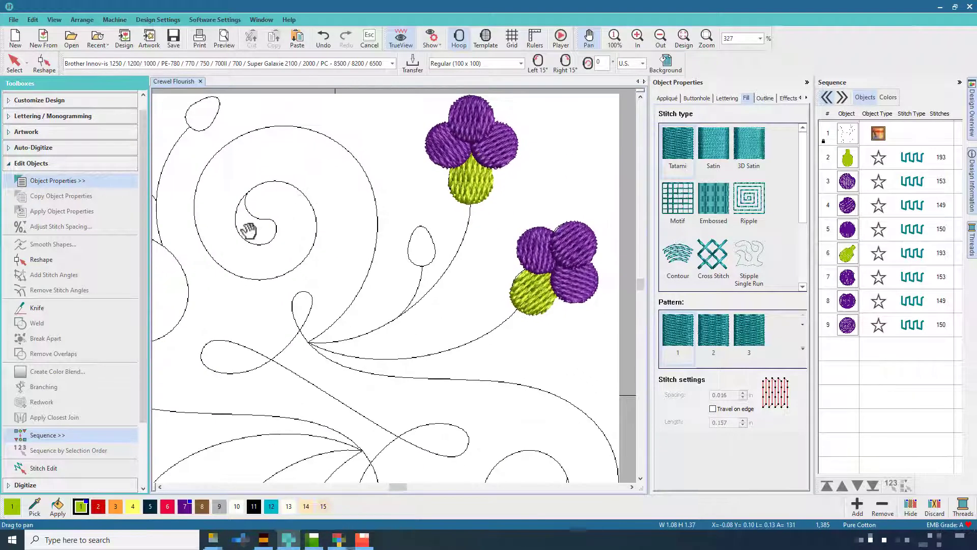
left_click_drag(539, 417, 504, 225)
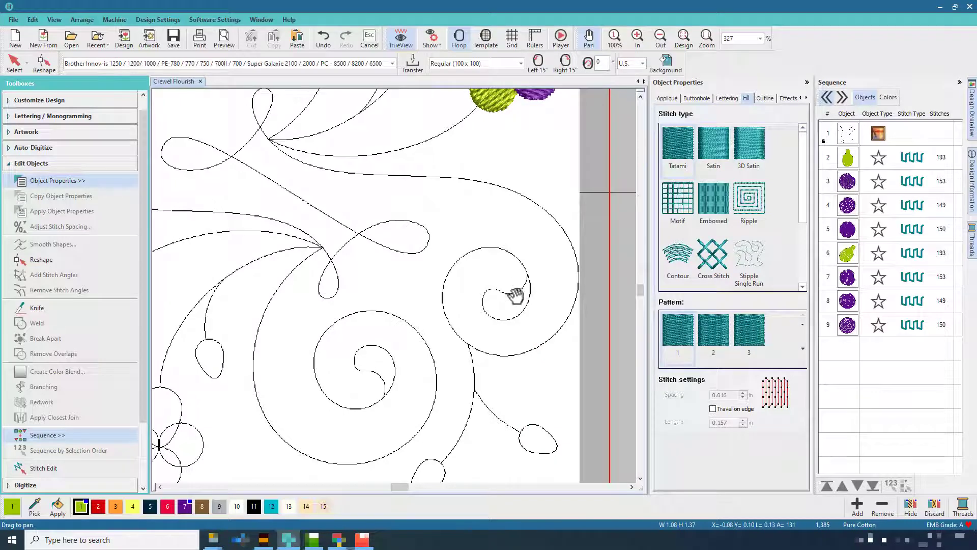
left_click(393, 123)
left_click(427, 277)
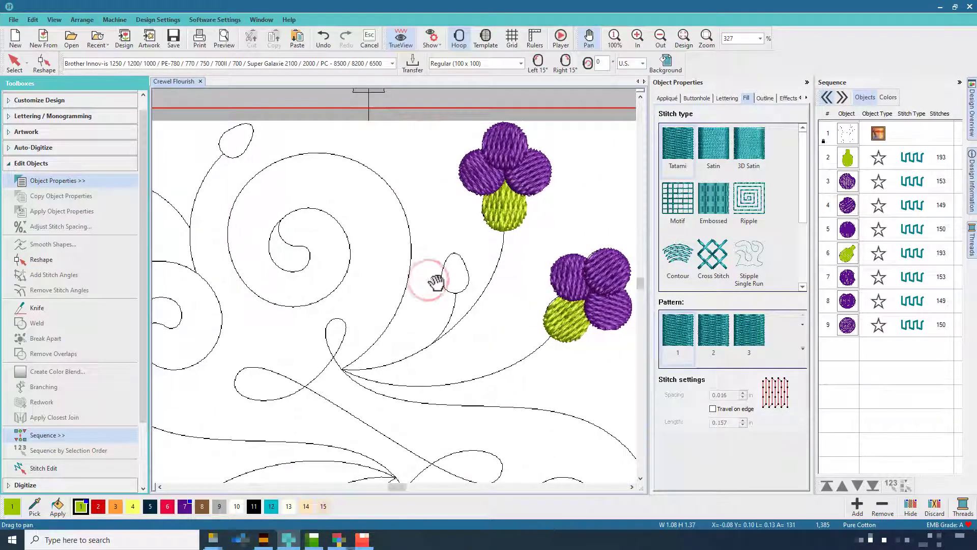
left_click(707, 38)
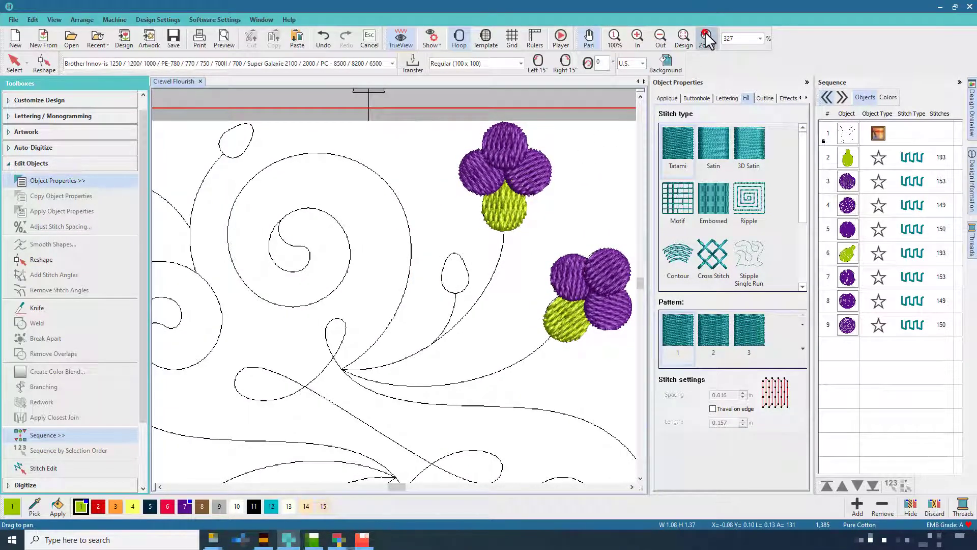
left_click_drag(414, 230, 487, 304)
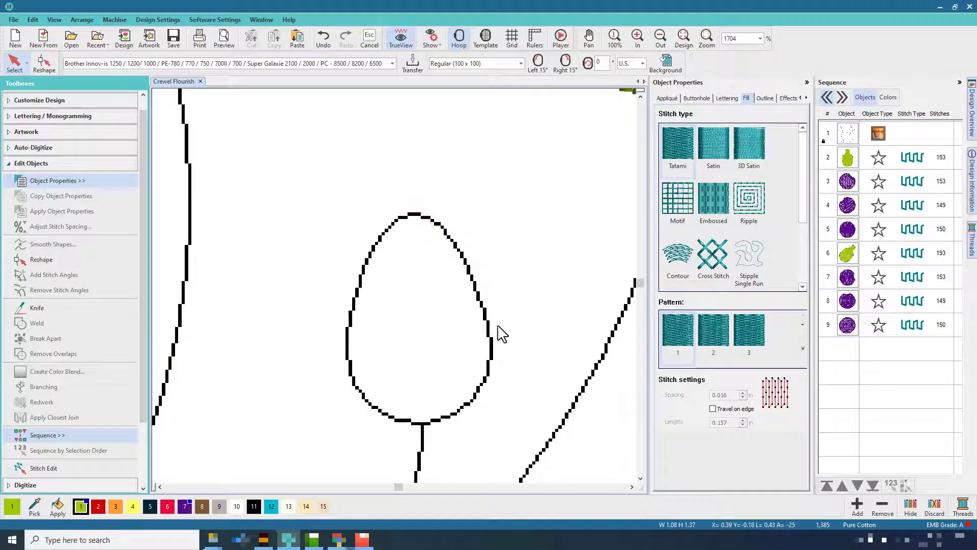
left_click(657, 38)
left_click(656, 38)
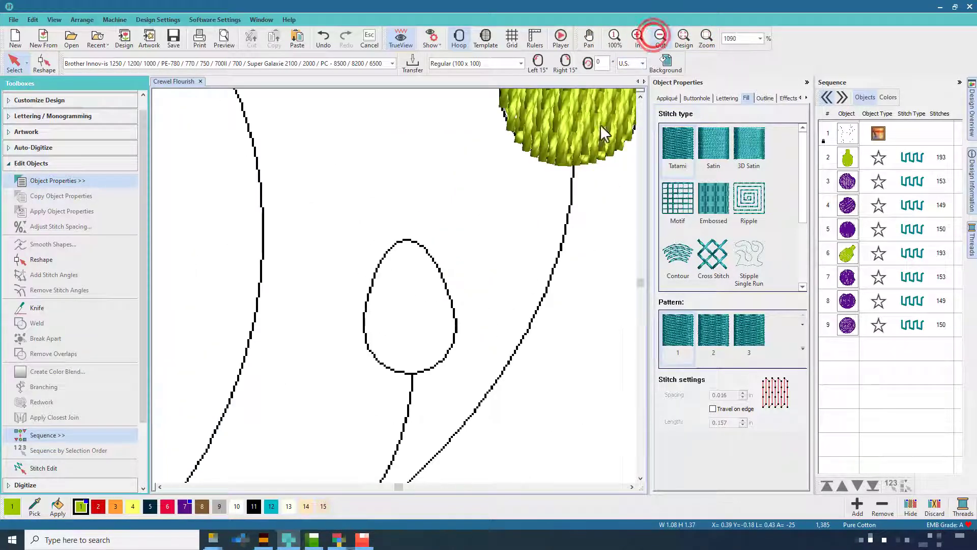
left_click(589, 37)
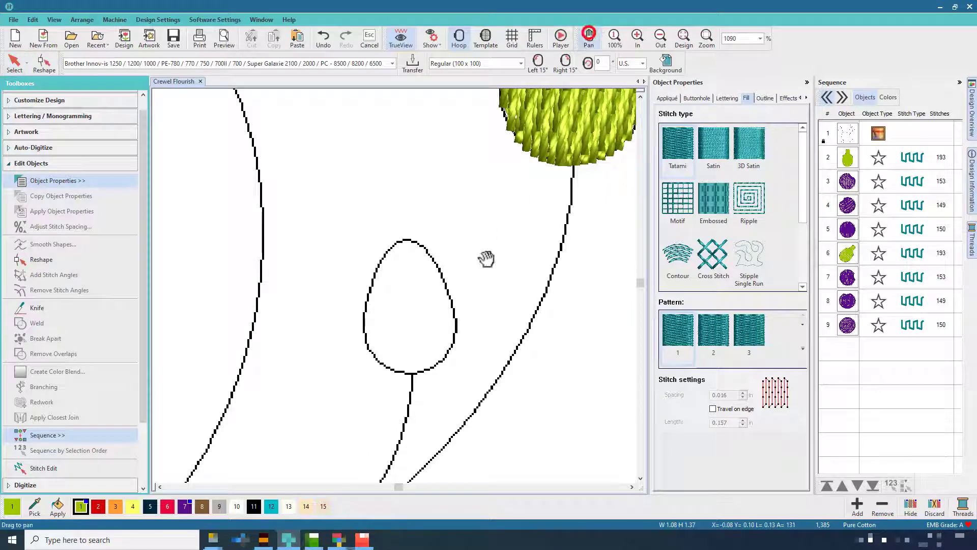
left_click_drag(474, 273, 469, 232)
Step: Digitize the egg-shaped bud beside the first flower's stem as a closed shape with a red Tatami fill, tracing its outline
left_click(29, 163)
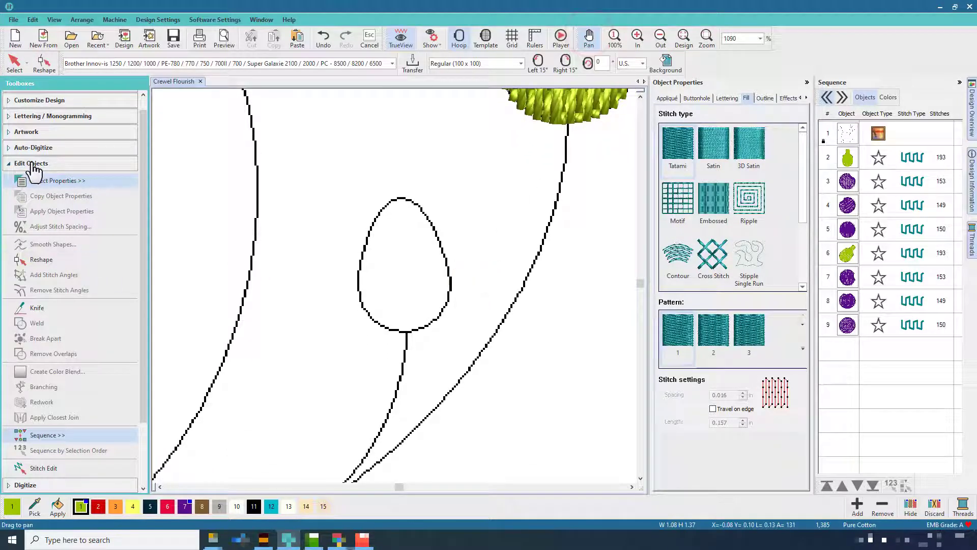
left_click(34, 195)
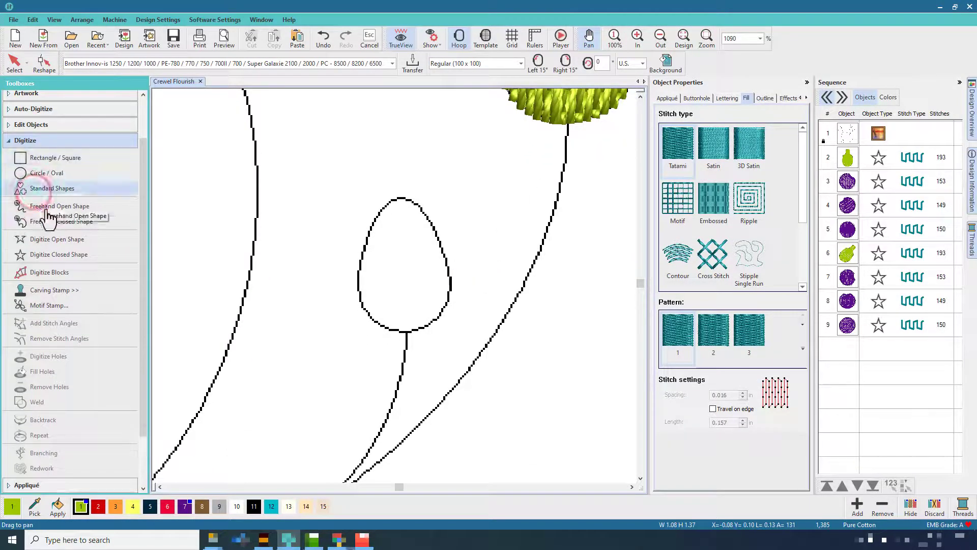
left_click(47, 255)
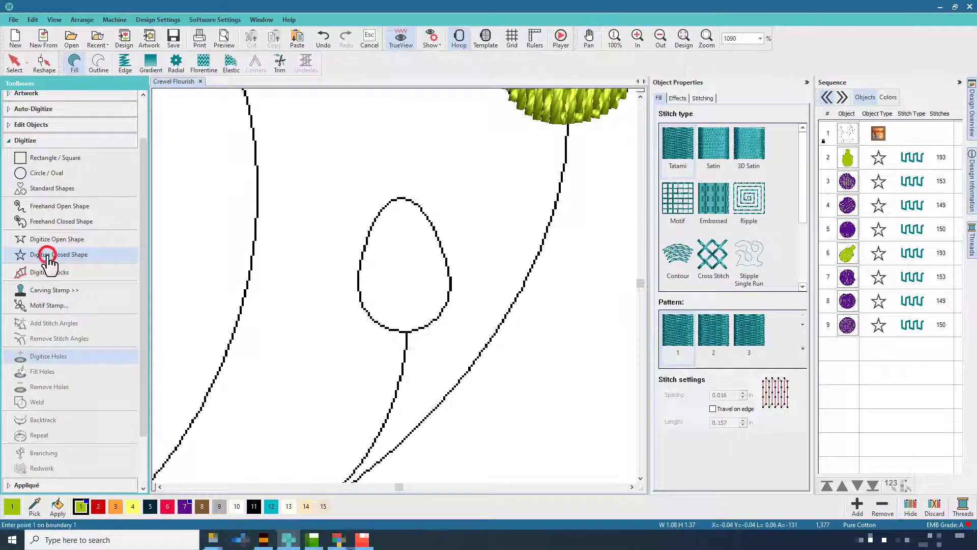
left_click(98, 506)
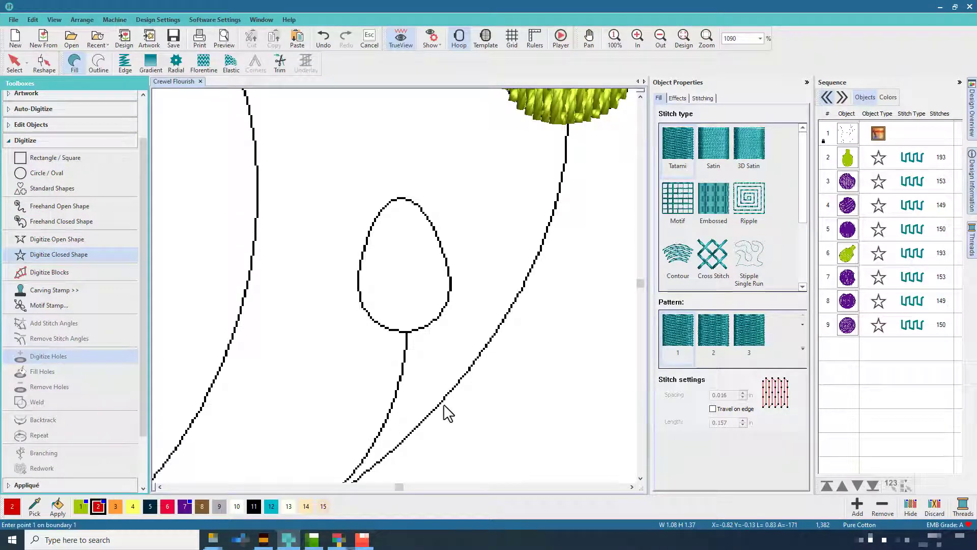
left_click(406, 332)
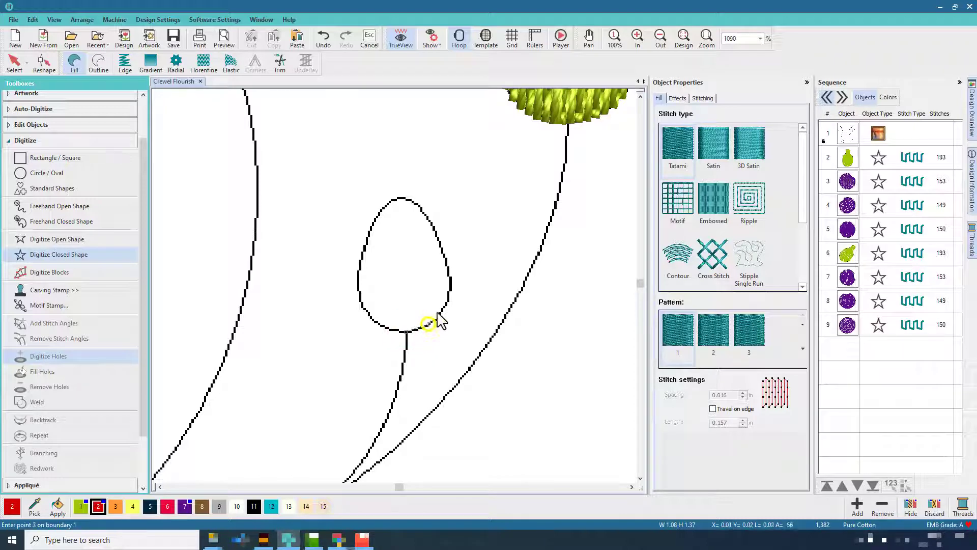
left_click(448, 268)
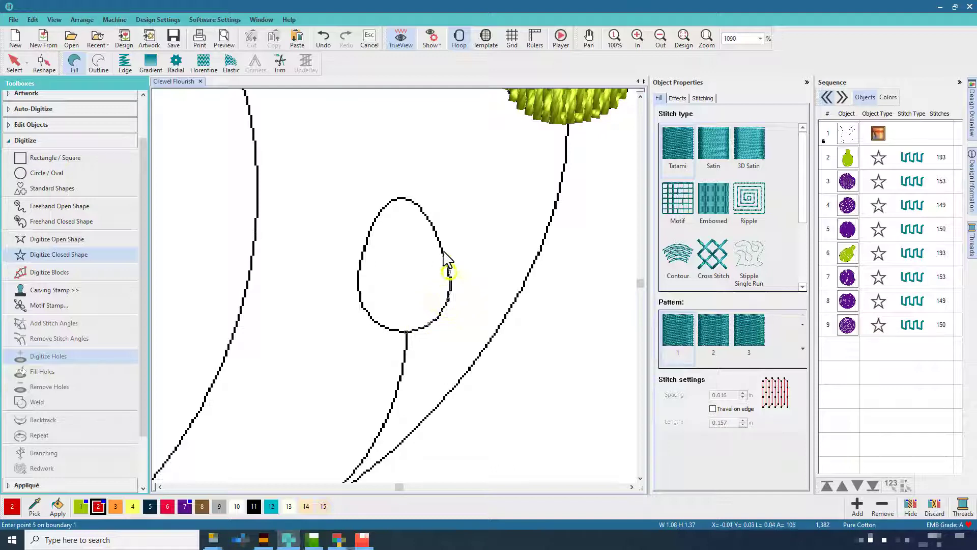
left_click(434, 228)
left_click(419, 206)
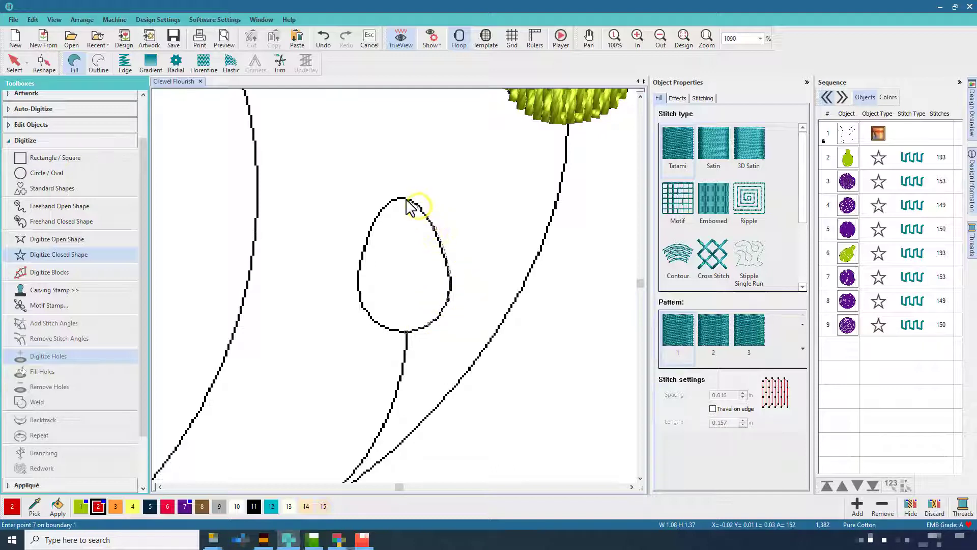
left_click(380, 210)
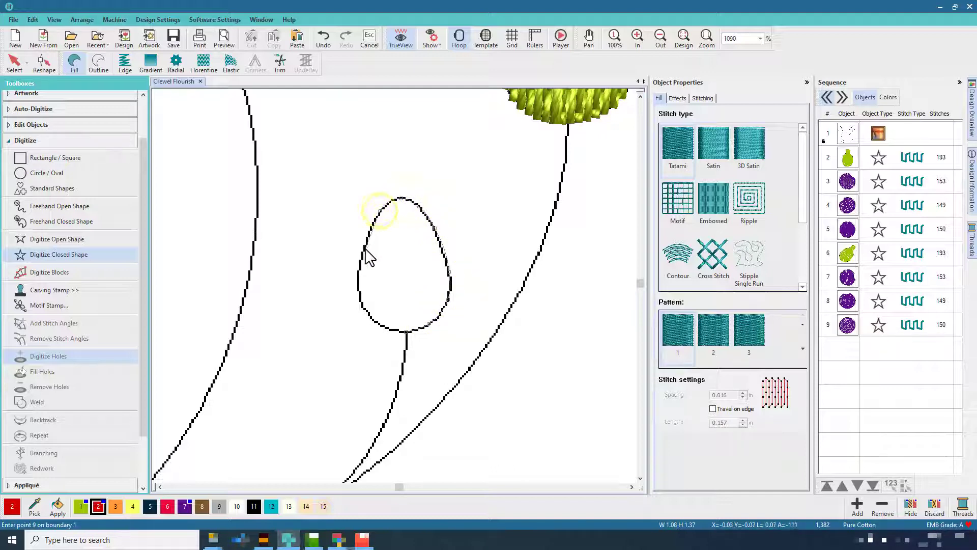
left_click(364, 248)
left_click(357, 294)
left_click(368, 314)
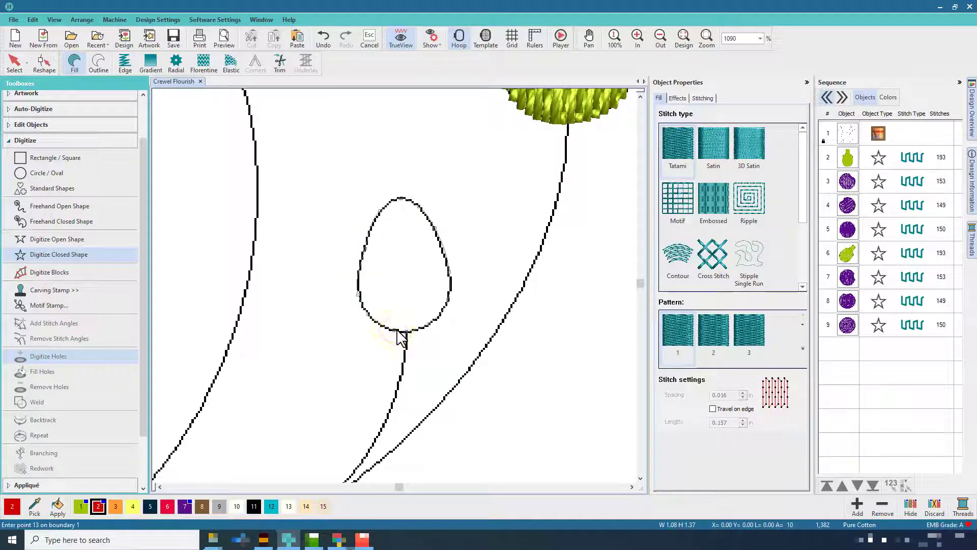
key("Return")
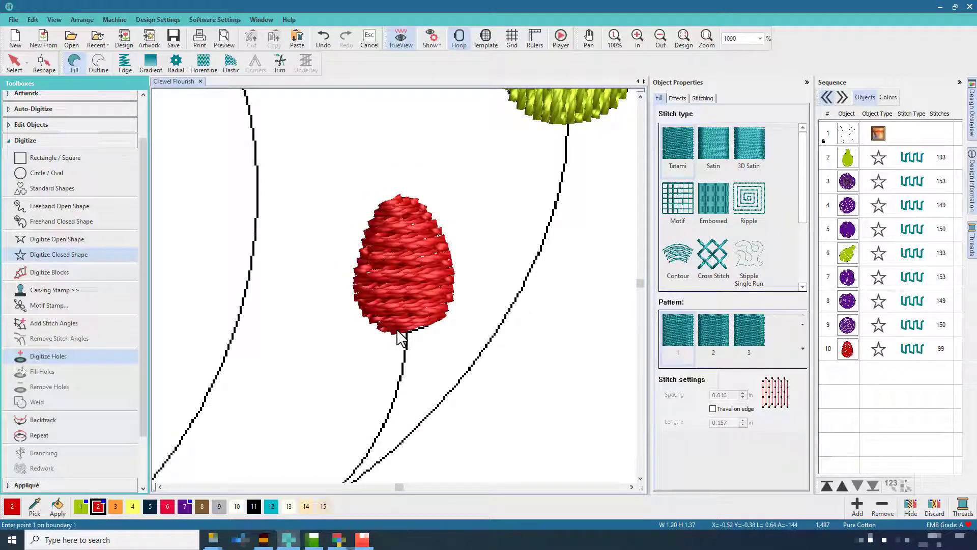
Step: Reshape the red bud's stitch angle so its stitches run diagonally, sloping up to the right
left_click(54, 68)
left_click(356, 332)
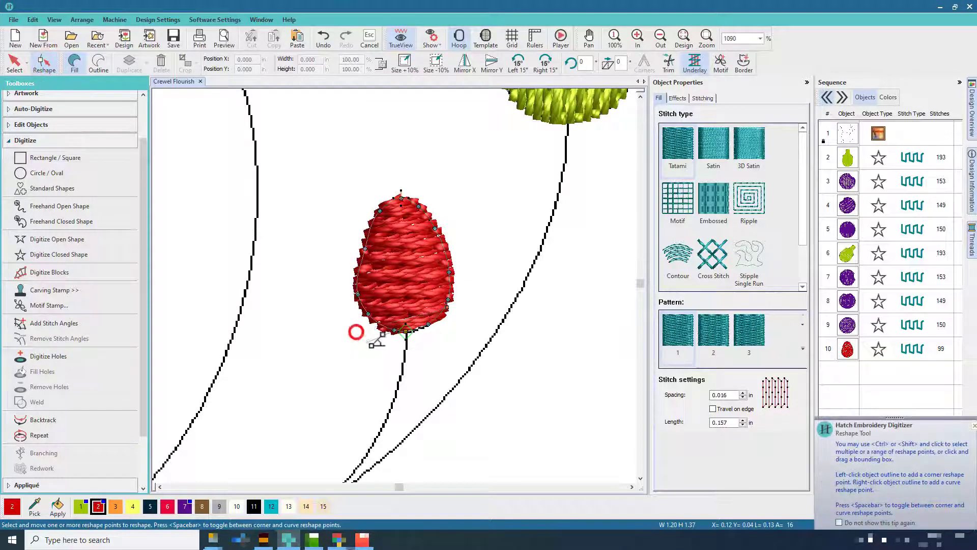
left_click_drag(381, 336, 382, 368)
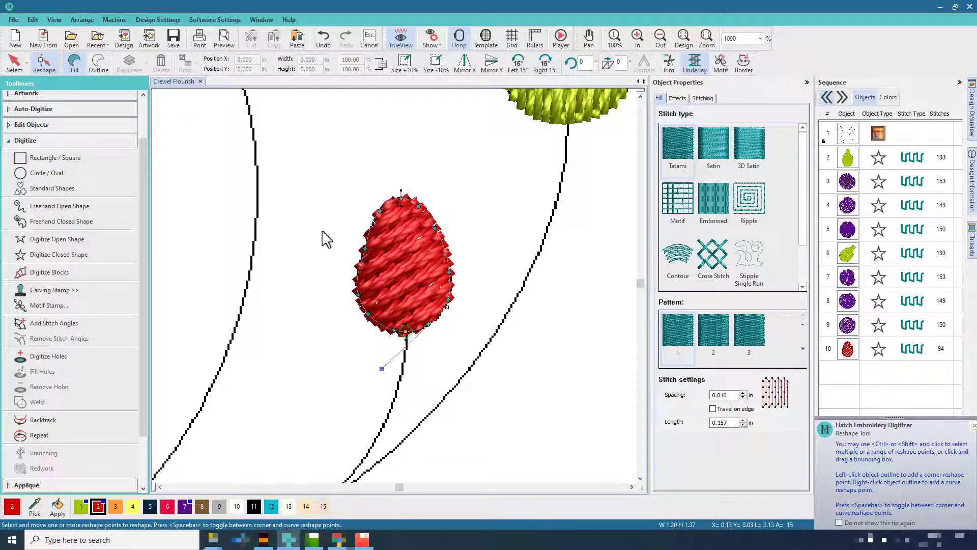
left_click(15, 63)
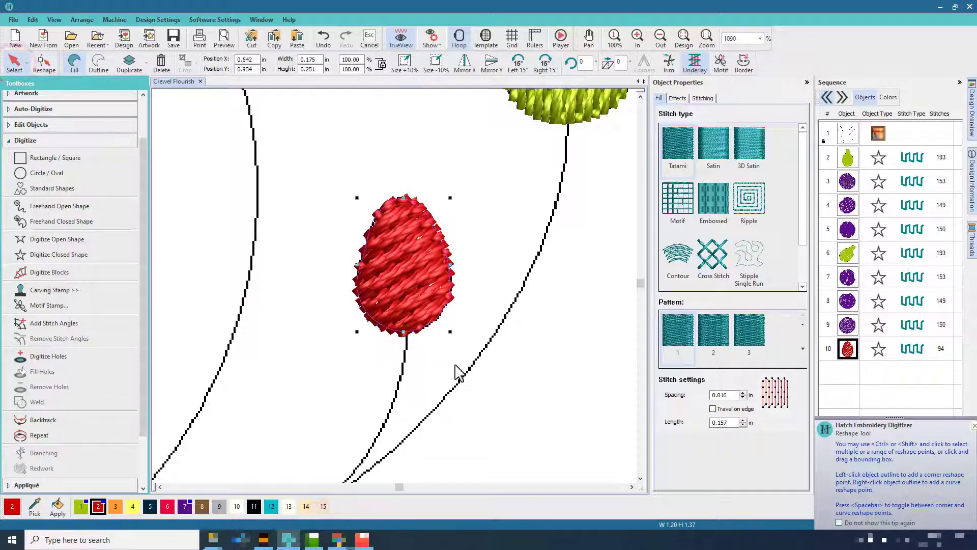
left_click(455, 364)
Step: Duplicate the red bud and move the copy onto the bud outline at the artwork's lower right
left_click(661, 39)
left_click(660, 38)
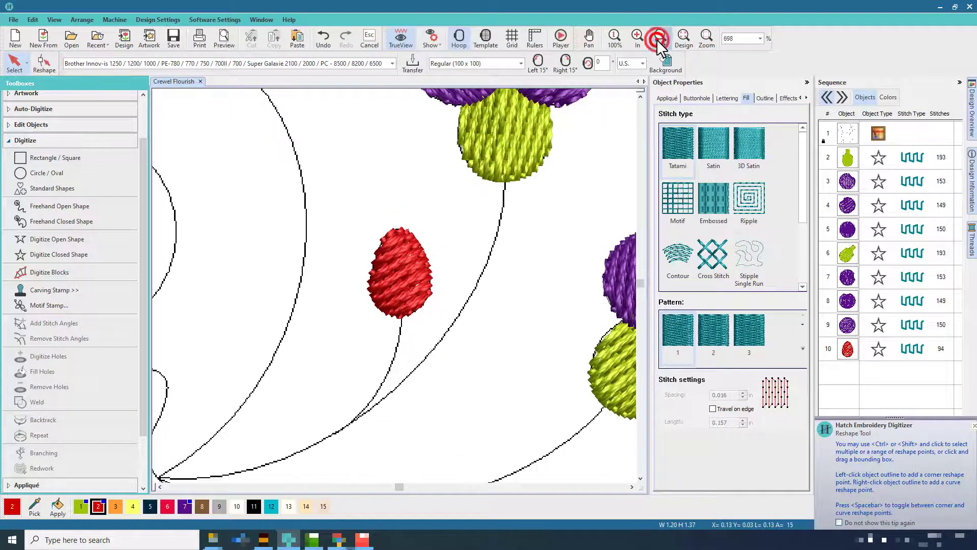
left_click(658, 38)
left_click(658, 38)
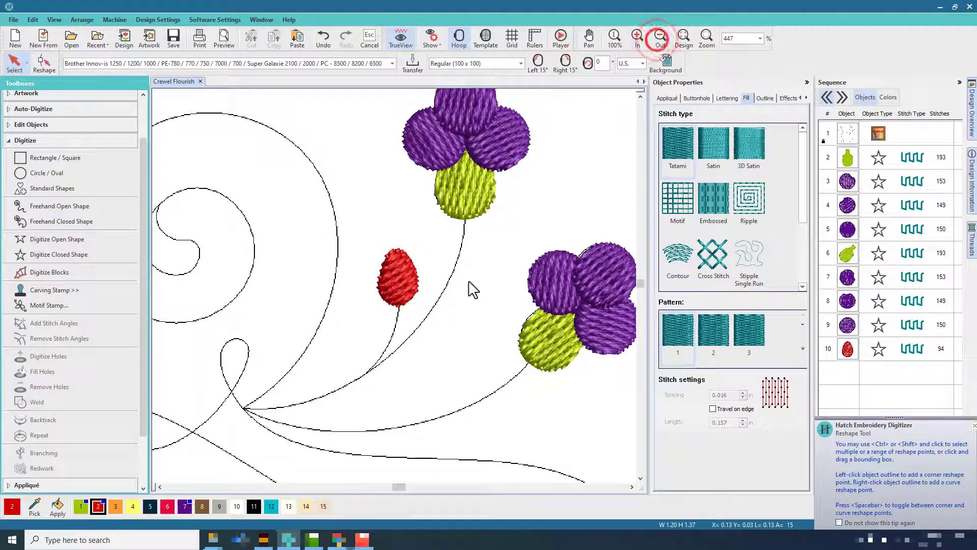
left_click(589, 38)
mouse_move(500, 367)
left_mouse_down()
mouse_move(448, 290)
mouse_move(426, 208)
mouse_move(397, 194)
left_mouse_up()
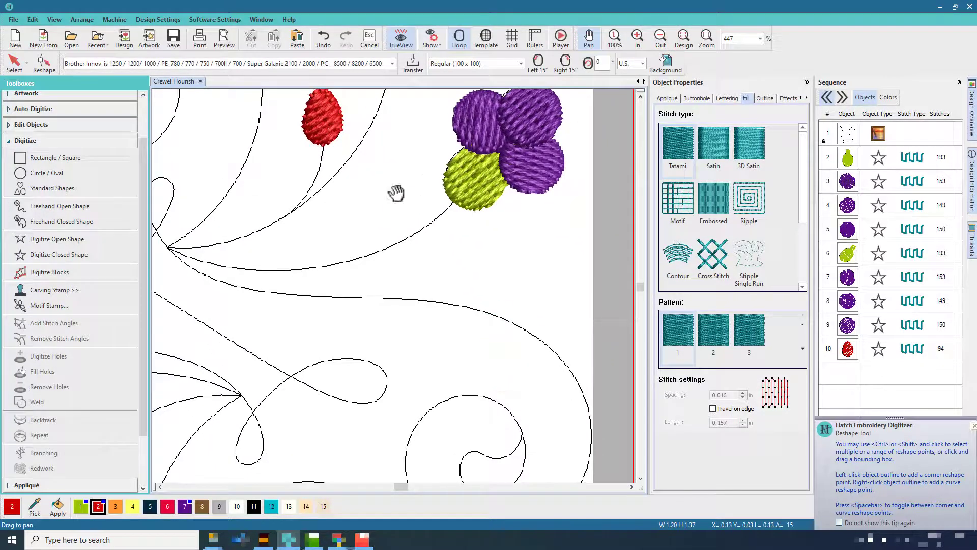
left_click(589, 49)
left_click(326, 114)
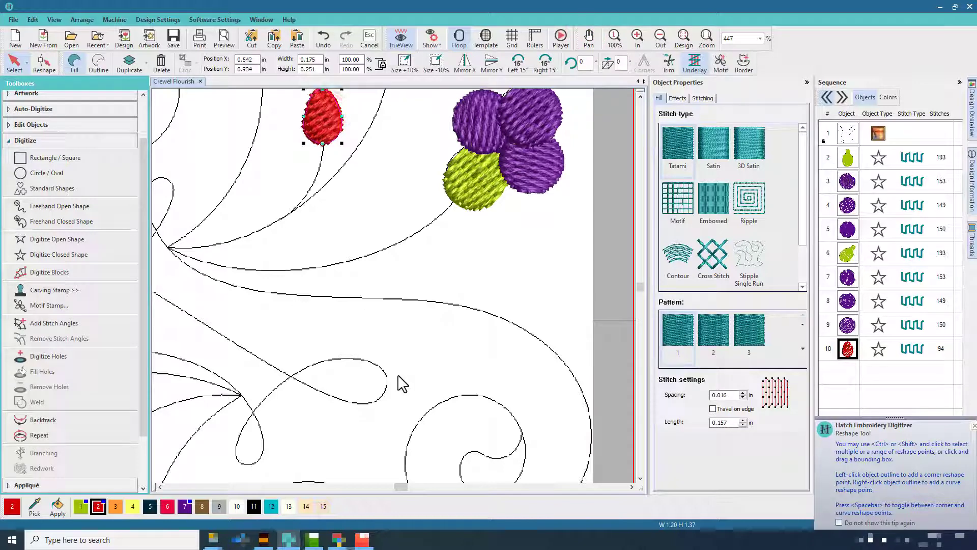
key("ctrl+d")
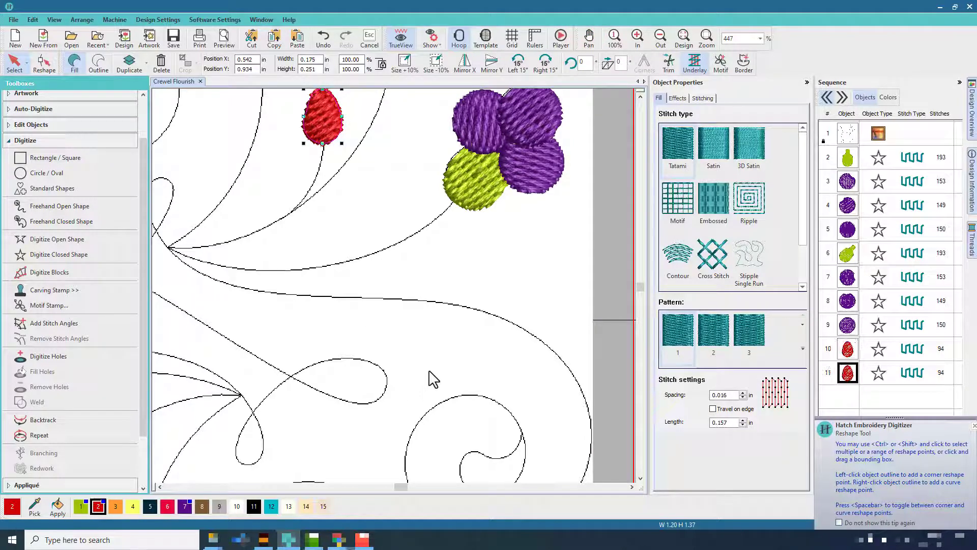
left_click_drag(402, 260, 472, 430)
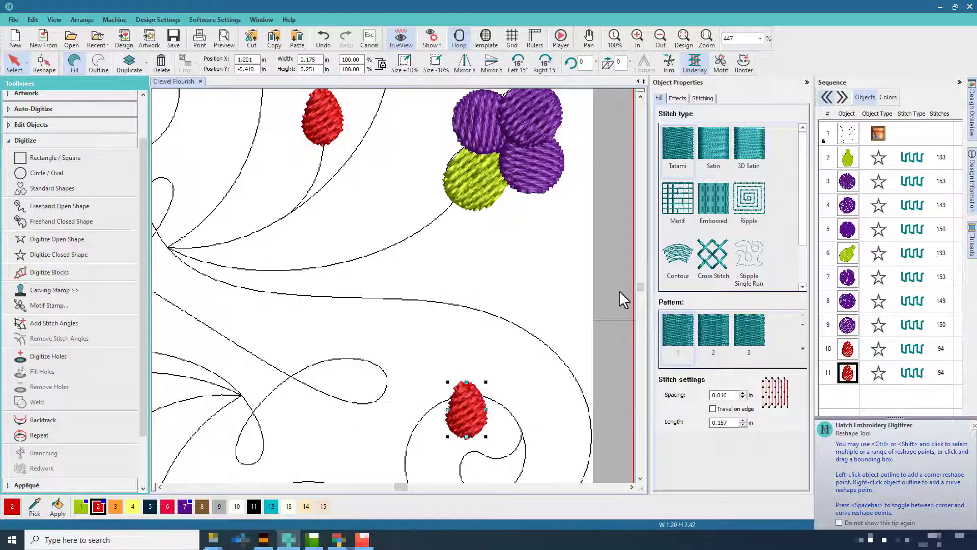
left_click(640, 284)
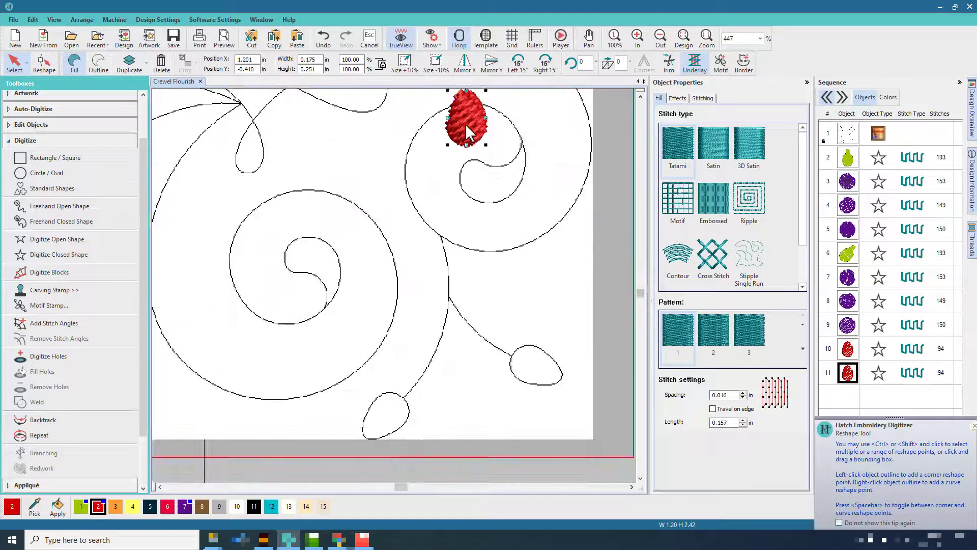
left_click_drag(467, 124, 530, 360)
Step: Rotate the copied bud 120° clockwise in 15° increments and fit it onto the lower-right bud outline
left_click(546, 62)
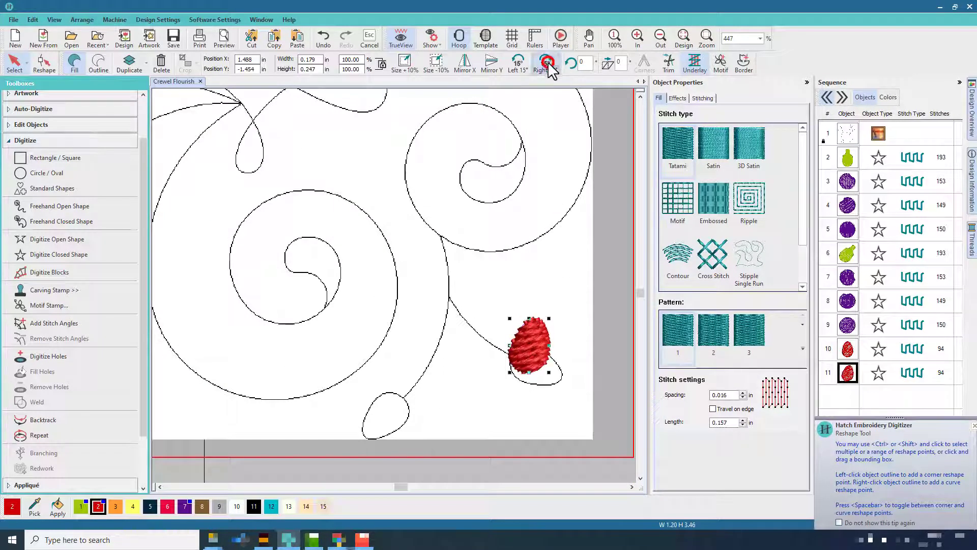
left_click(546, 62)
left_click(546, 62)
left_click(547, 62)
left_click(547, 62)
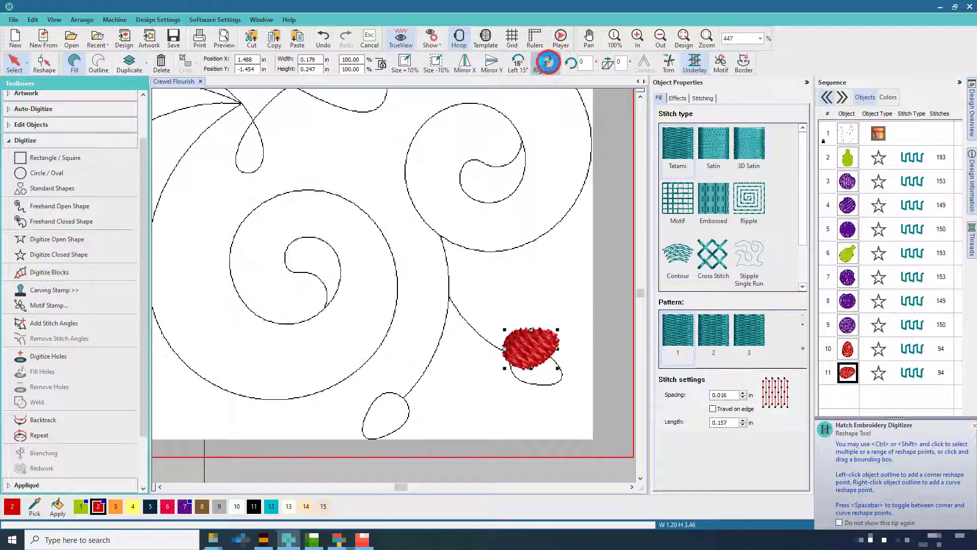
left_click(547, 63)
left_click(549, 62)
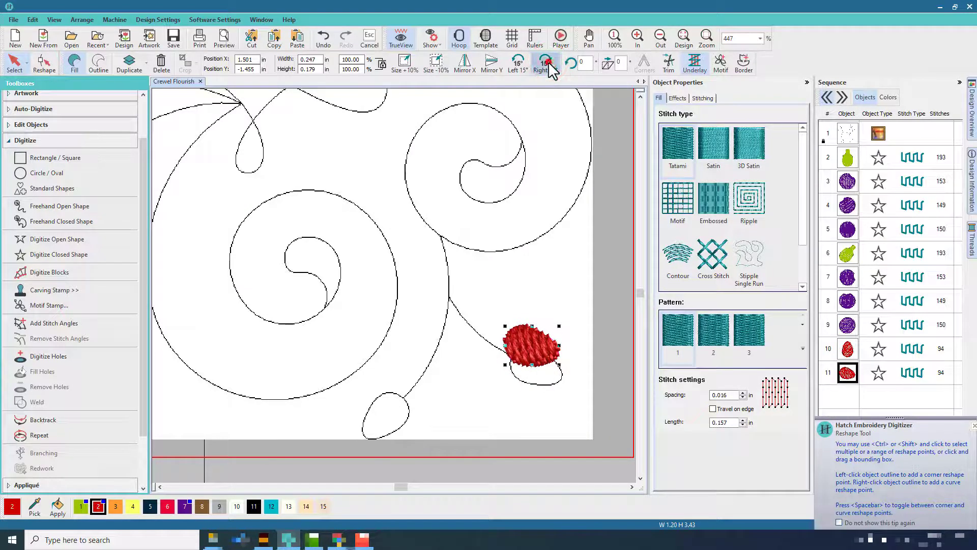
left_click(548, 63)
left_click_drag(530, 338, 536, 358)
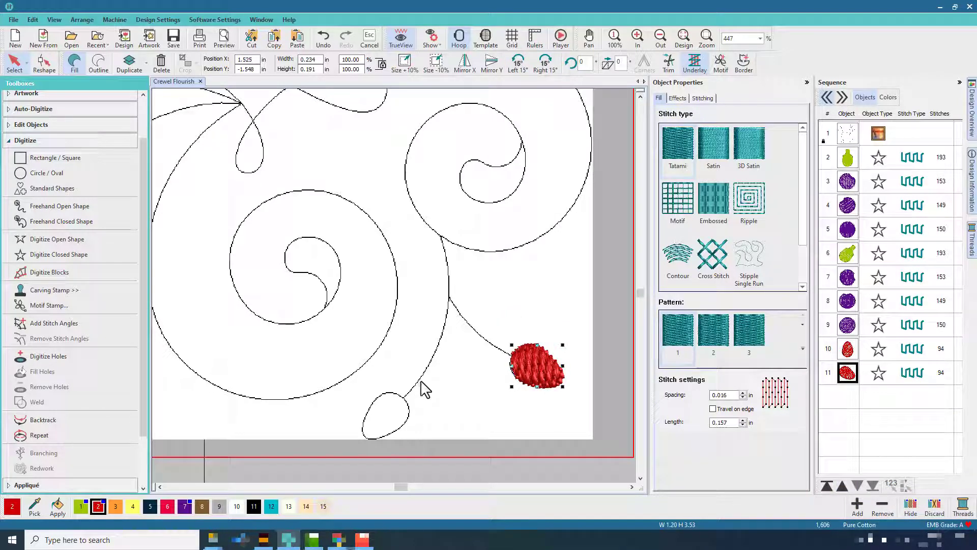
Step: Duplicate the lower-right red bud, turning the copy clockwise in 15° increments, and move it onto the empty bud outline at the artwork's lower edge
key("ctrl+d")
left_click(550, 63)
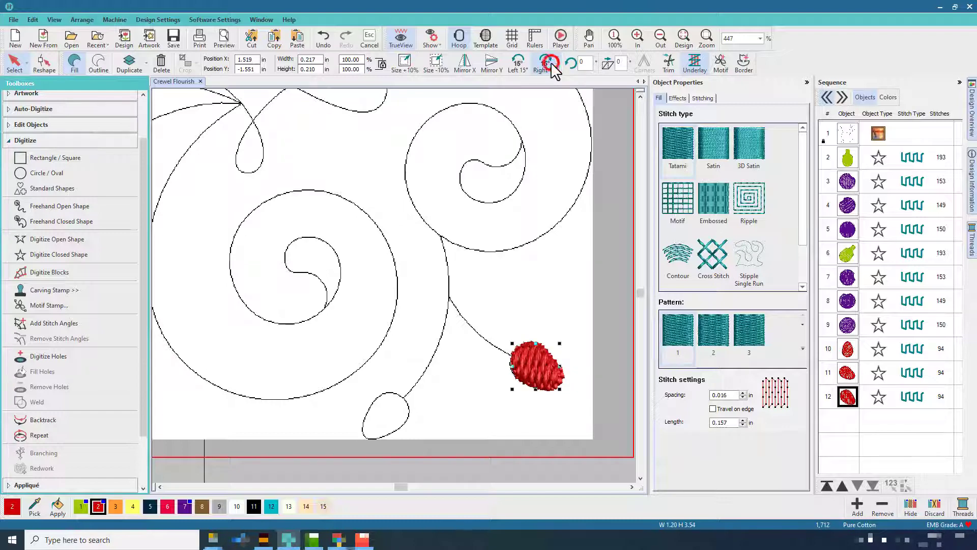
left_click(550, 62)
left_click(550, 63)
left_click_drag(539, 367, 390, 422)
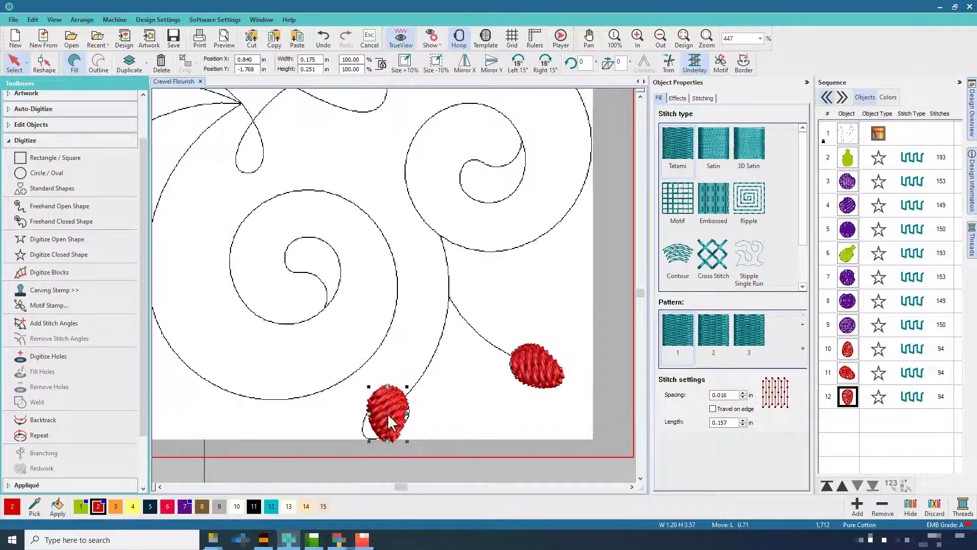
Step: Rotate the copied bud a further 45° clockwise and fit it onto the bud outline at the artwork's lower edge
left_click(549, 66)
left_click(550, 66)
left_click(549, 66)
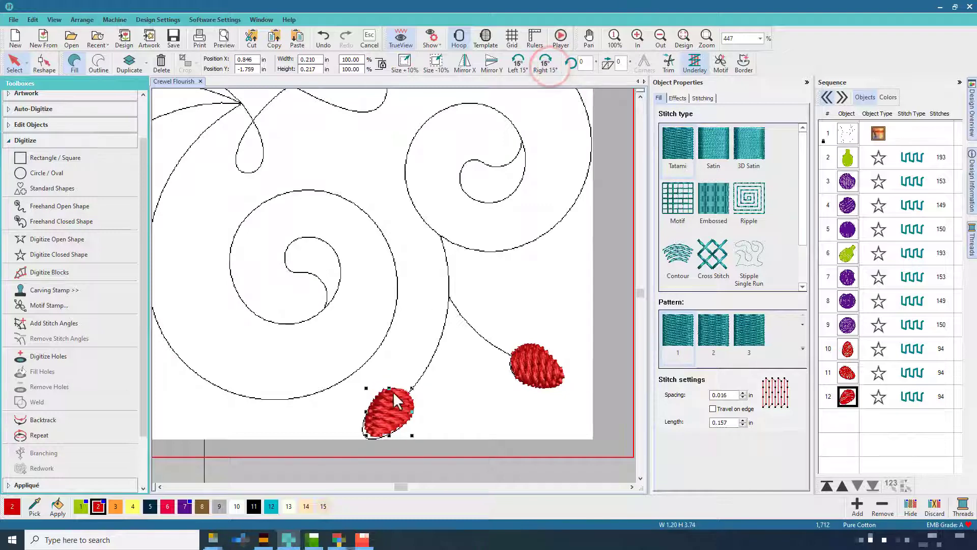
left_click_drag(390, 411, 385, 414)
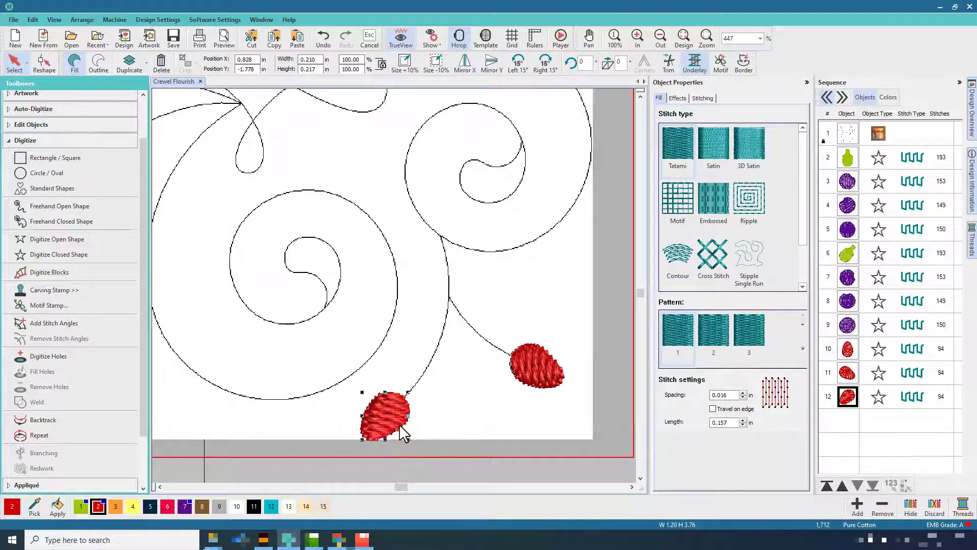
Step: Digitize the teardrop at the centre of the right-hand spiral as a closed shape with a Tatami fill, tracing its outline
left_click(681, 39)
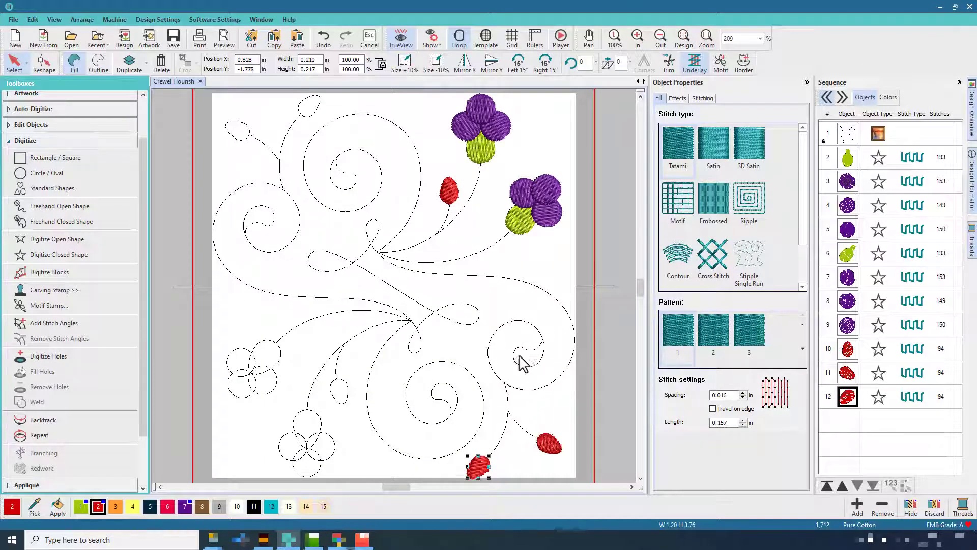
left_click(707, 38)
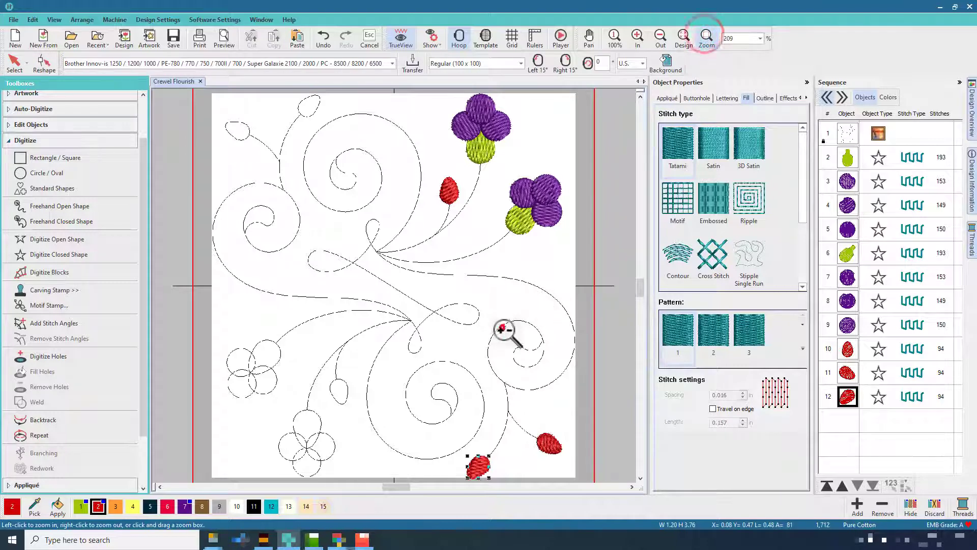
left_click_drag(564, 382, 564, 388)
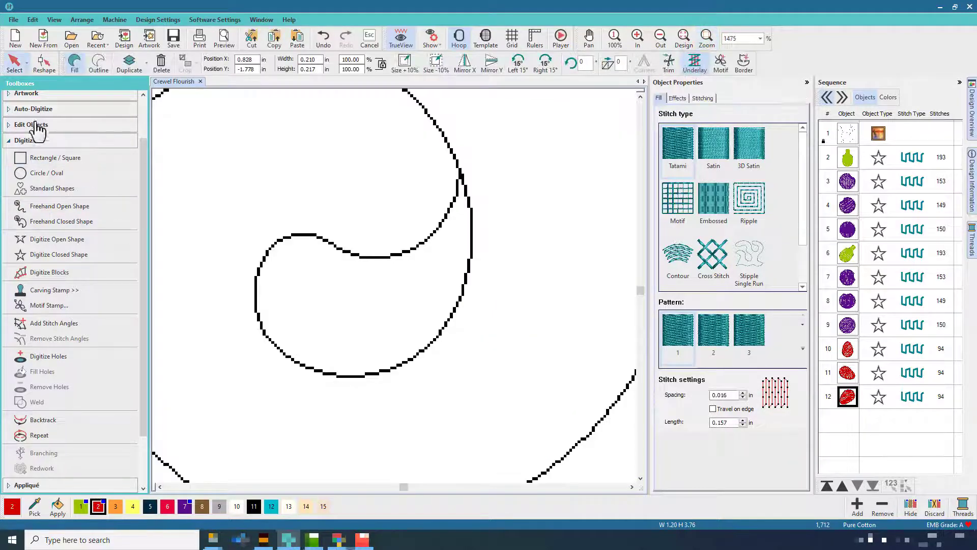
left_click(57, 254)
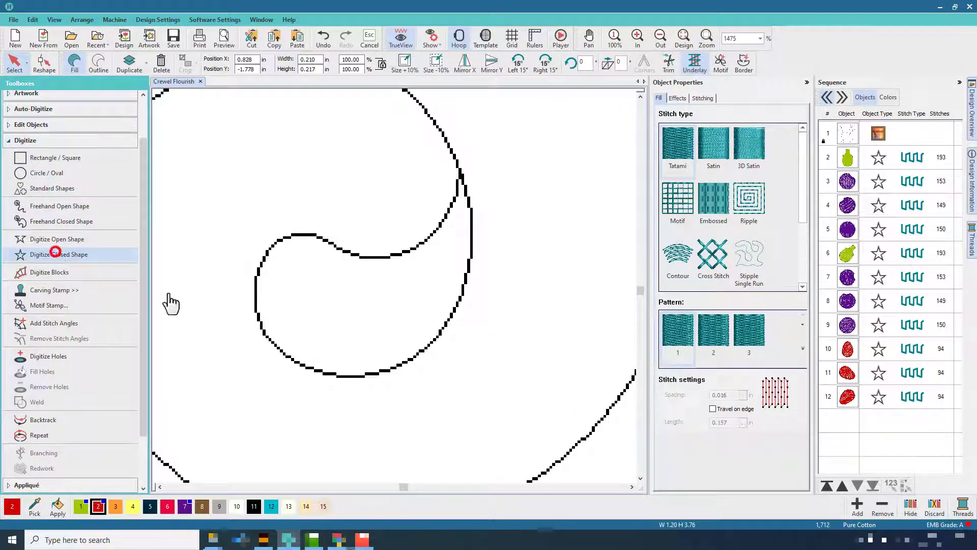
left_click(470, 207)
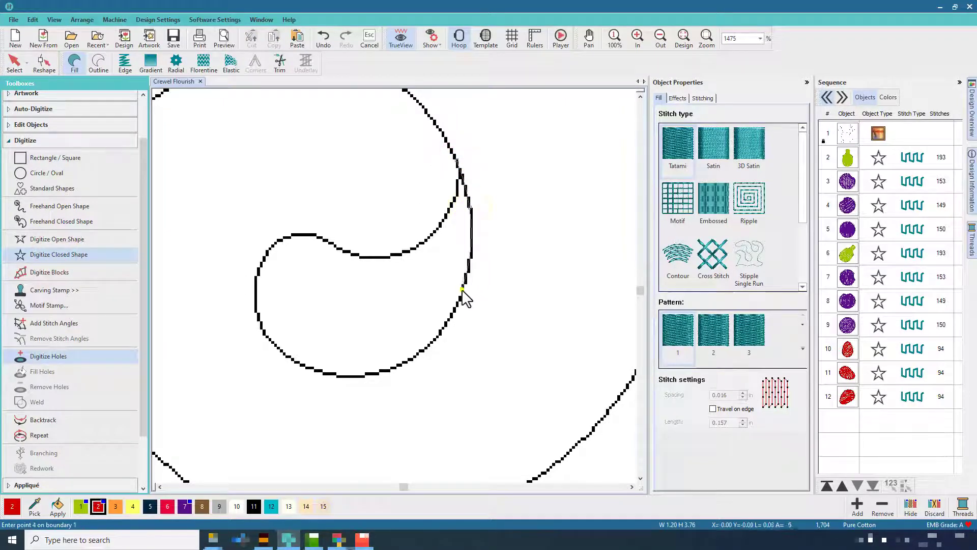
left_click(461, 289)
left_click(419, 355)
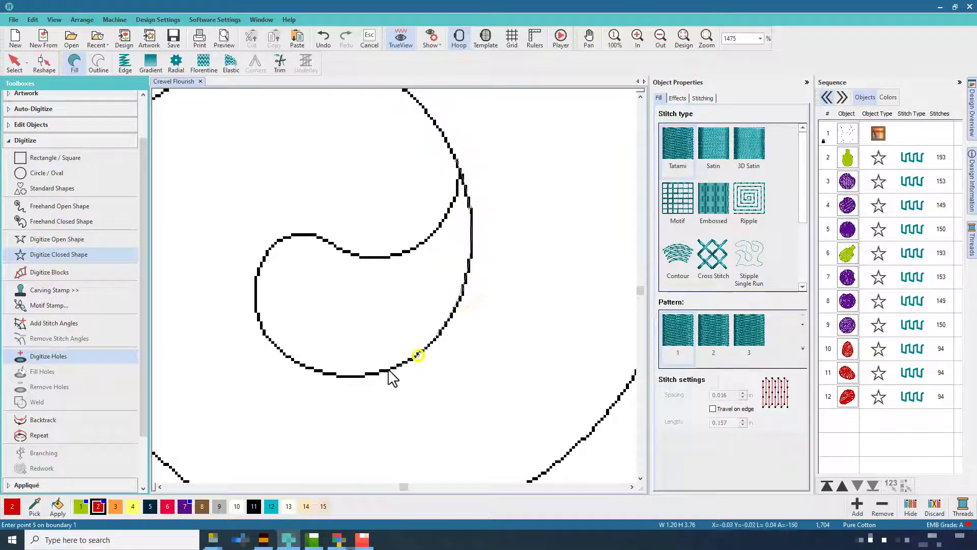
left_click(355, 377)
left_click(288, 356)
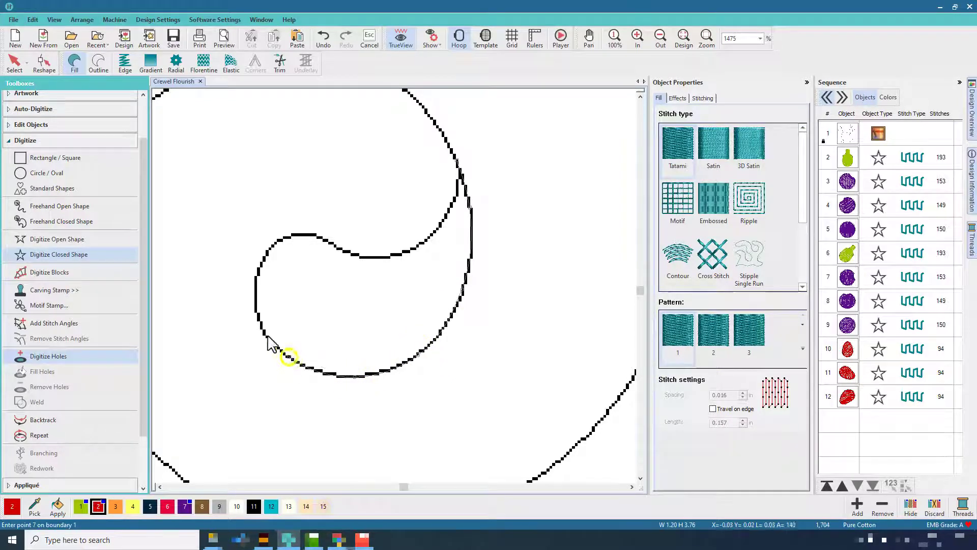
left_click(257, 274)
left_click(286, 237)
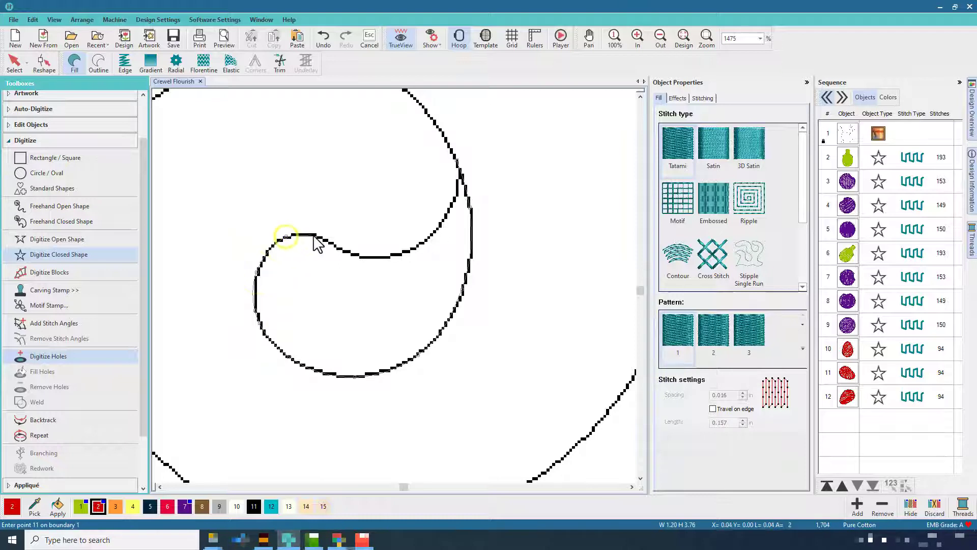
left_click(320, 235)
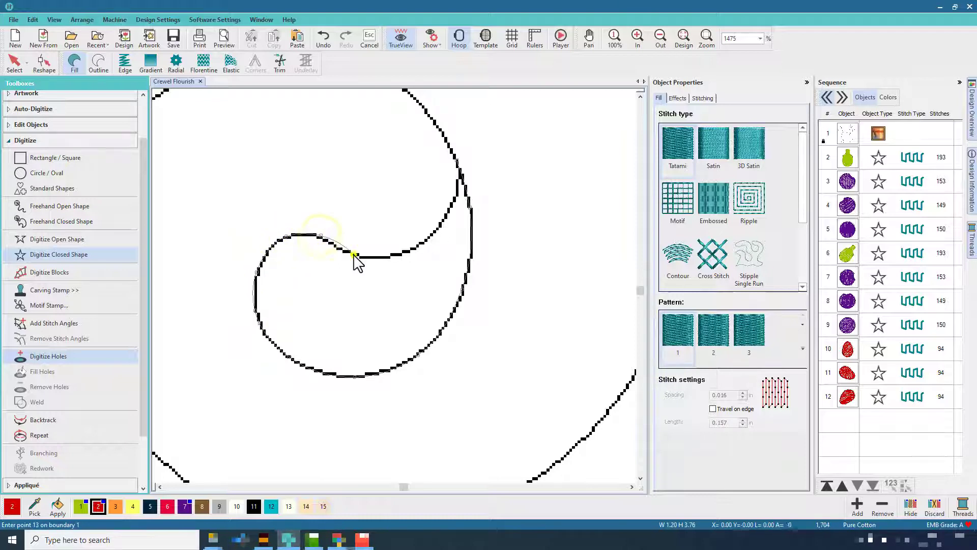
left_click(403, 252)
left_click(440, 225)
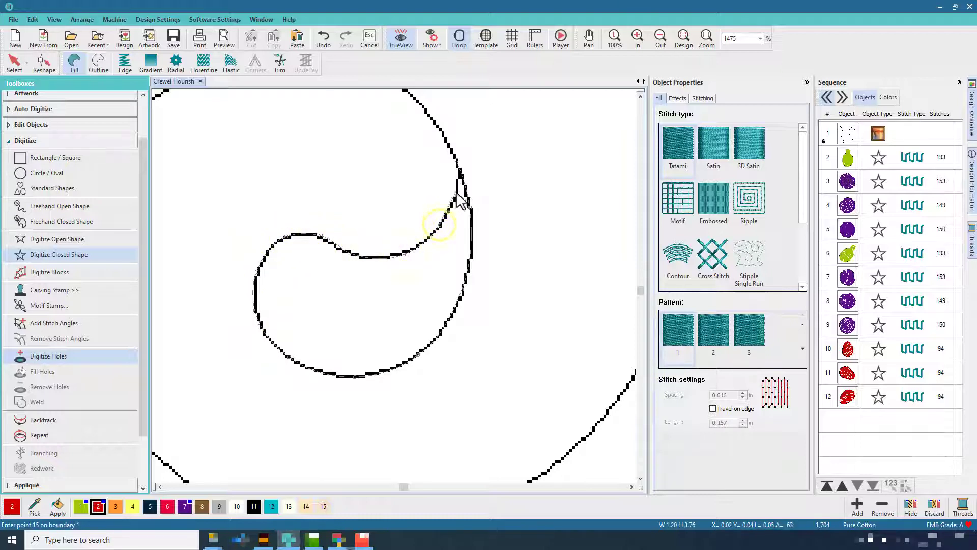
left_click(460, 189)
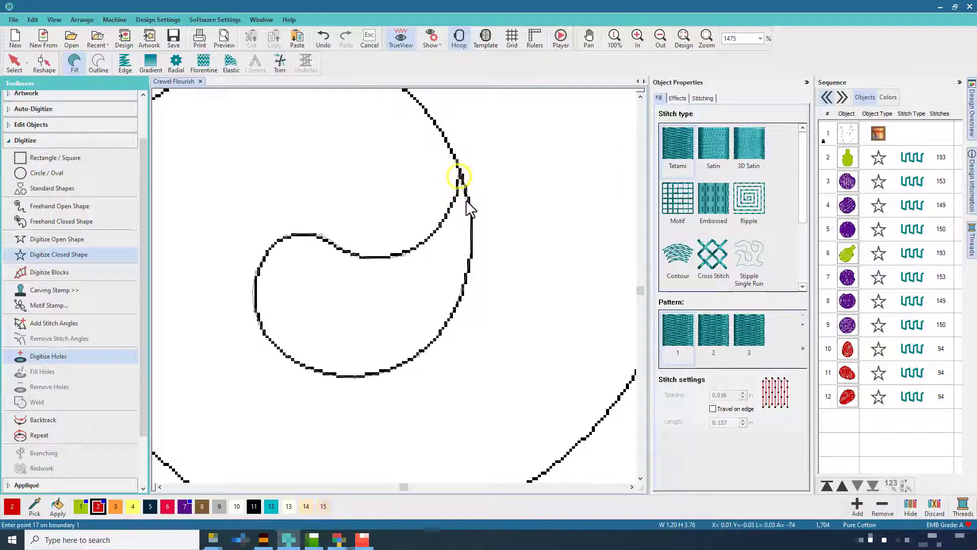
key("Return")
key("Return")
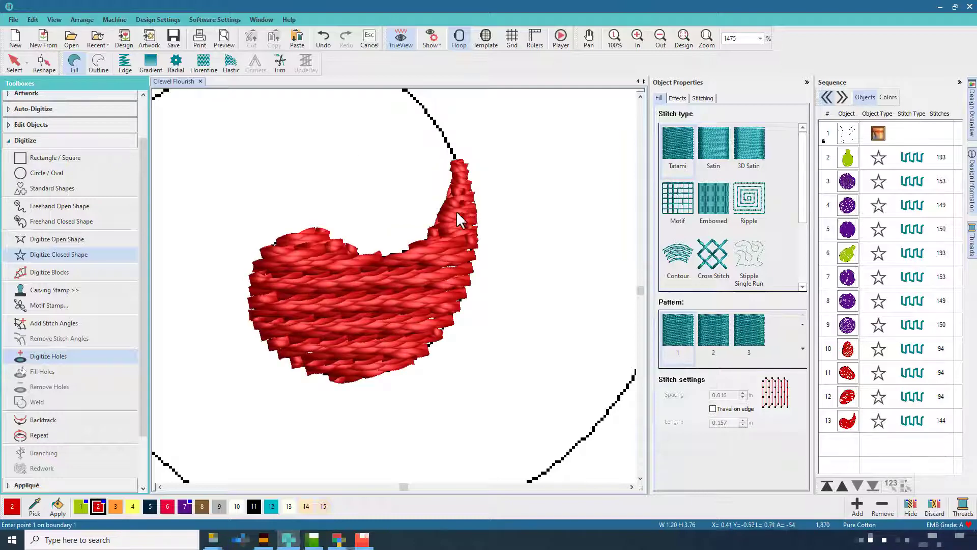
Step: Recolor the new teardrop shape in the right-hand spiral to teal thread colour 12
left_click(16, 62)
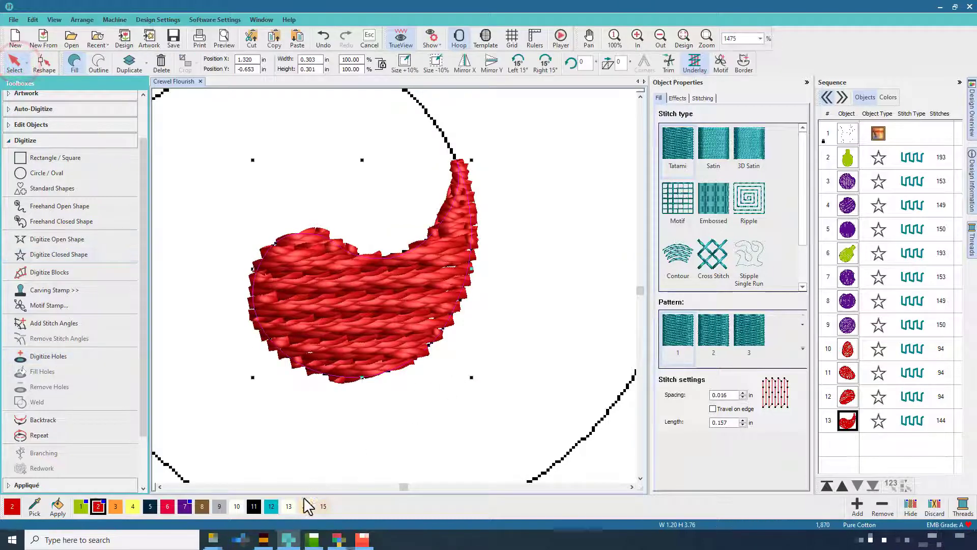
left_click(268, 510)
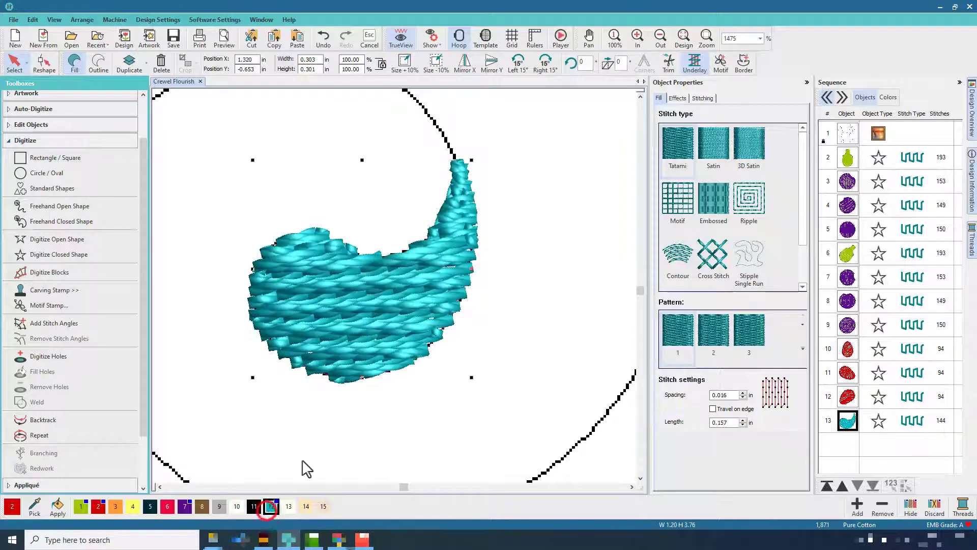
left_click(661, 42)
left_click(660, 42)
left_click(685, 40)
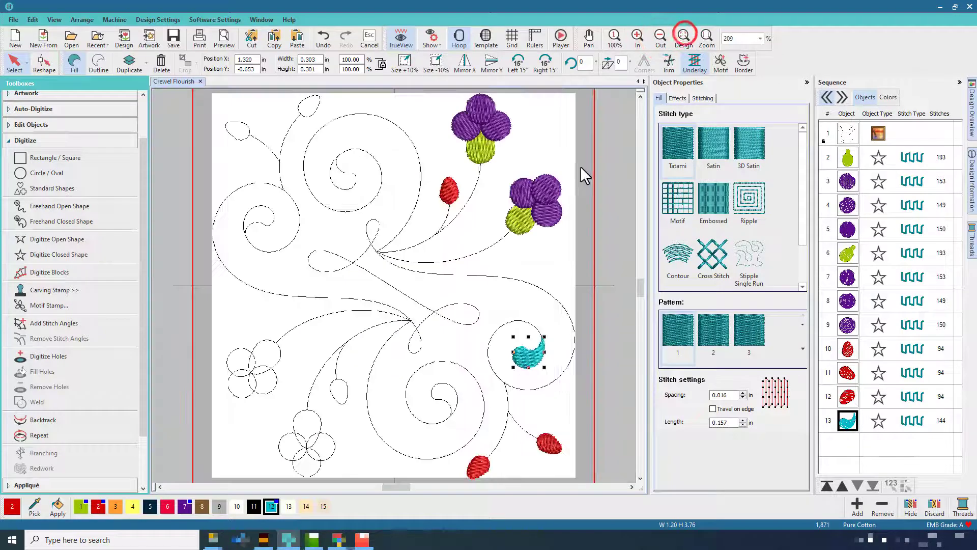
left_click(582, 321)
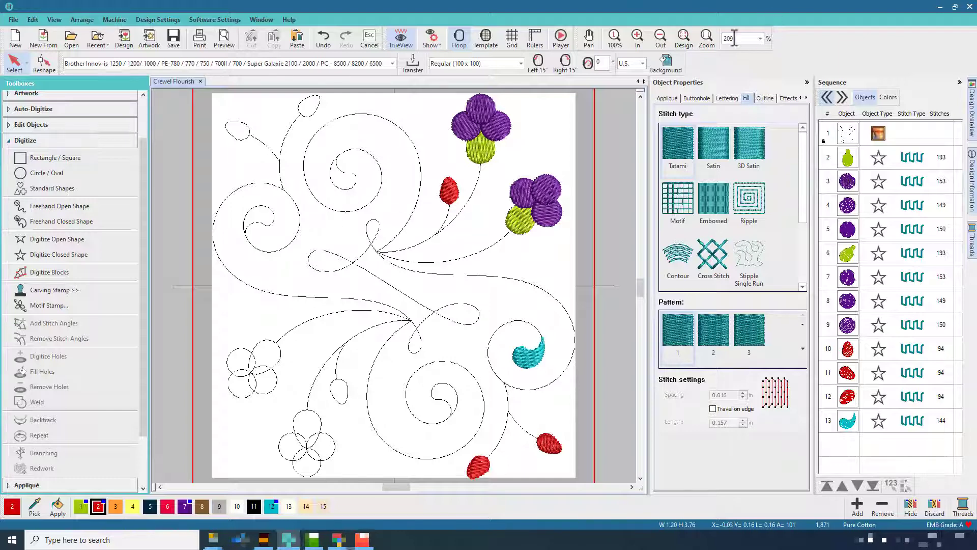
Step: Paste a copy of the teal teardrop and move it onto the centre of the upper-left spiral
left_click(707, 39)
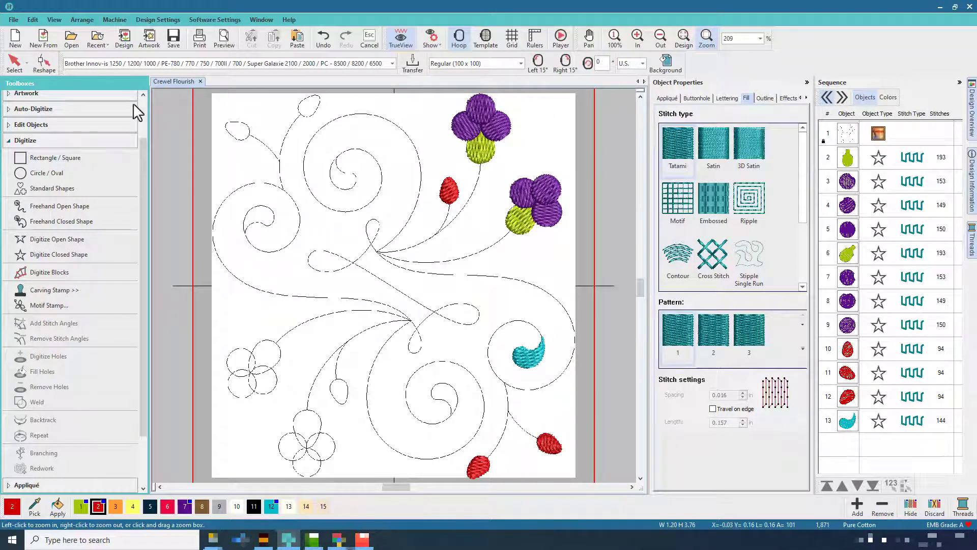
left_click(24, 65)
left_click(532, 351)
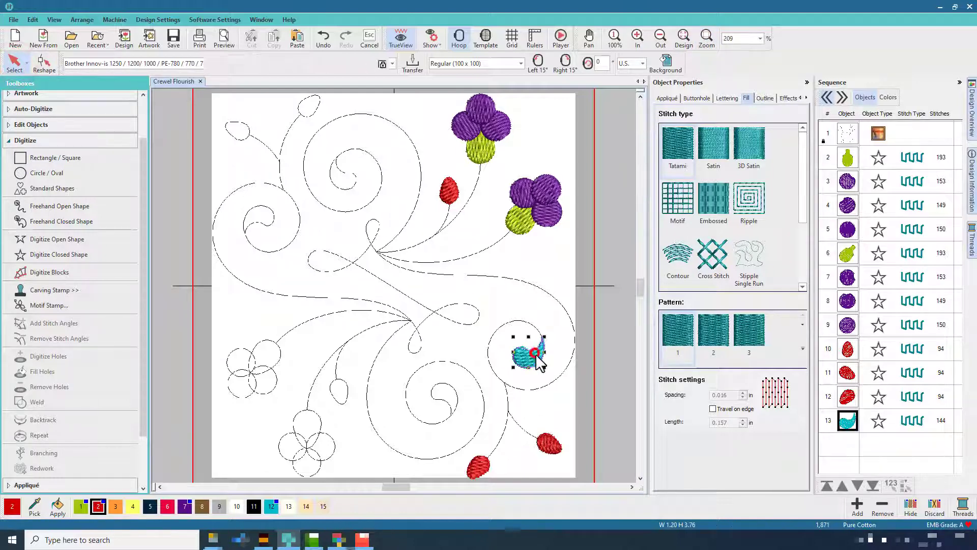
left_click(298, 38)
left_click_drag(534, 353, 351, 169)
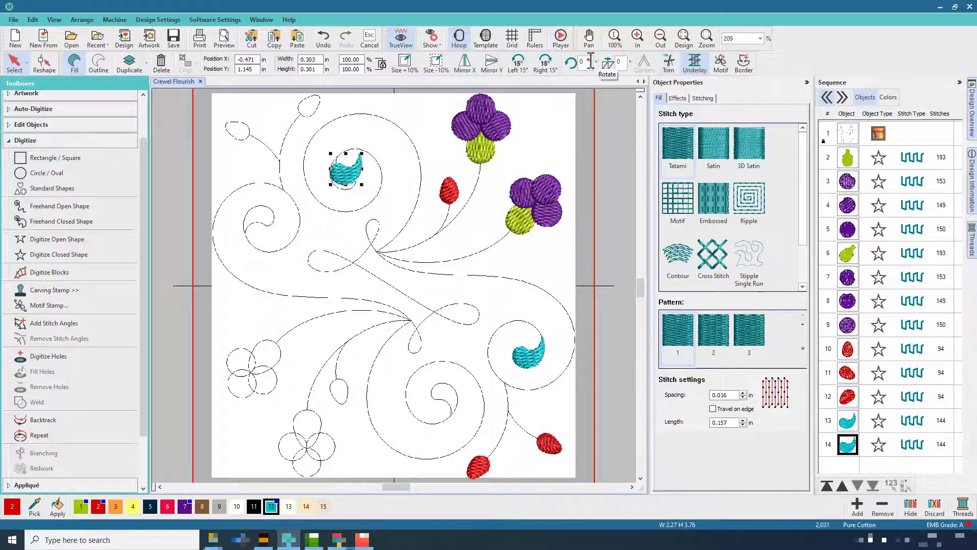
Step: Rotate the copied teardrop counter-clockwise by 90° three times and mirror it horizontally
type("90")
key("Return")
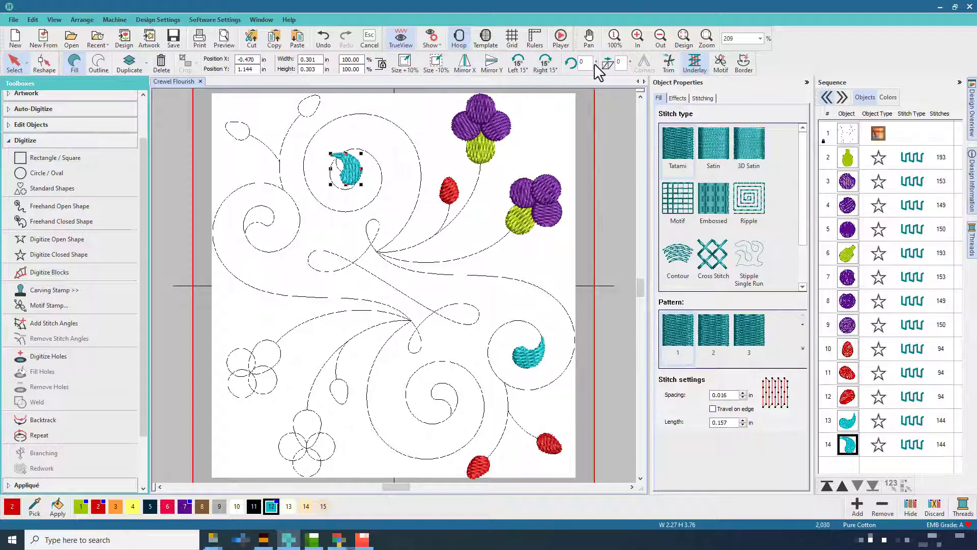
key("Return")
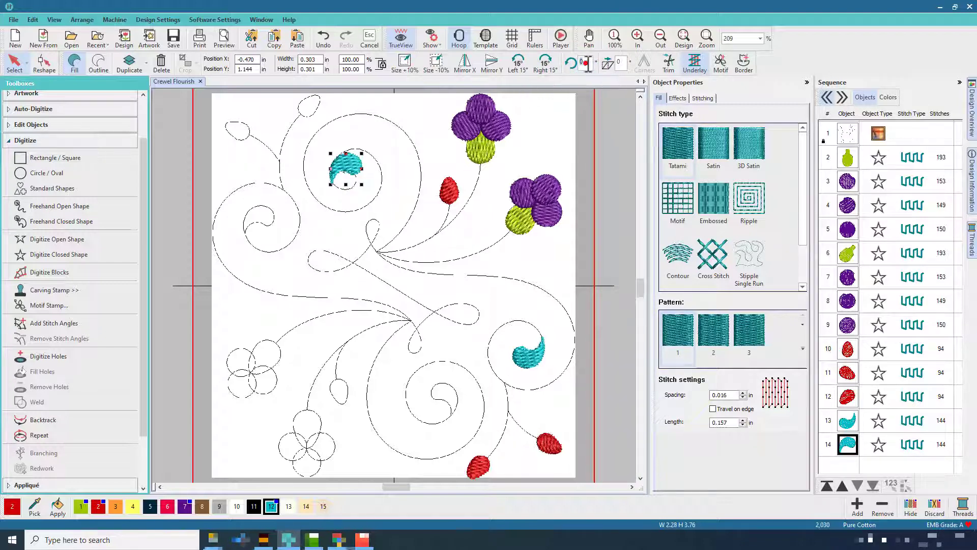
key("Return")
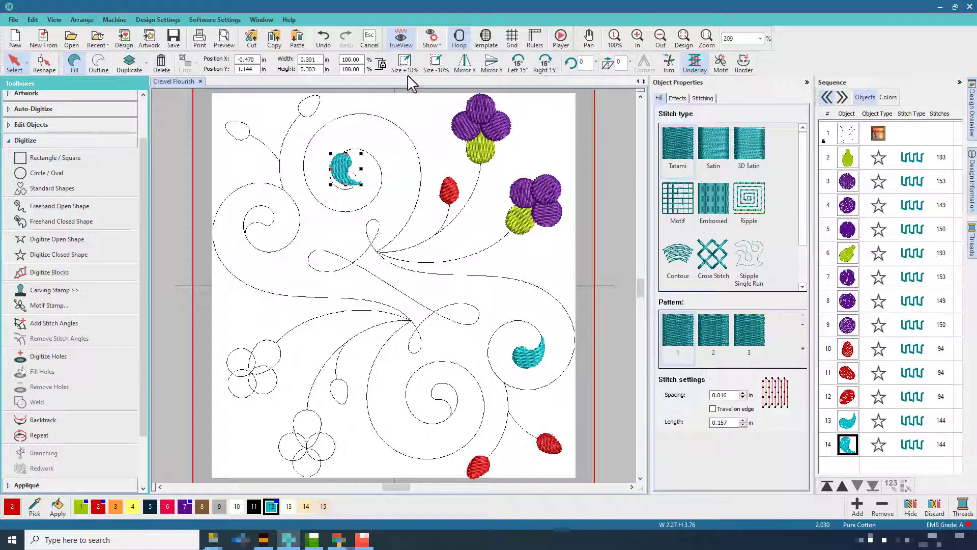
left_click(471, 70)
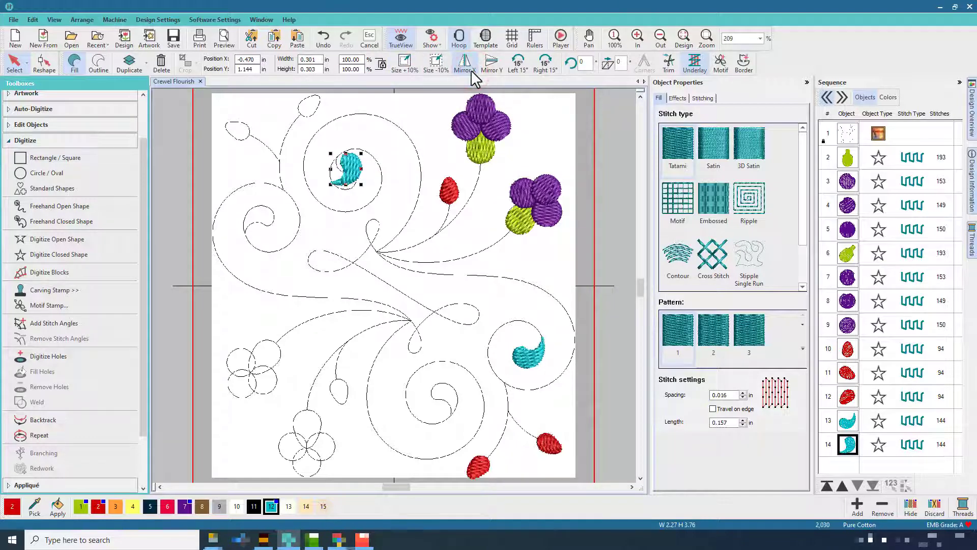
Step: Rotate the mirrored teardrop 120° clockwise in 15° increments to match the upper-left spiral's centre outline
left_click(539, 68)
left_click(539, 69)
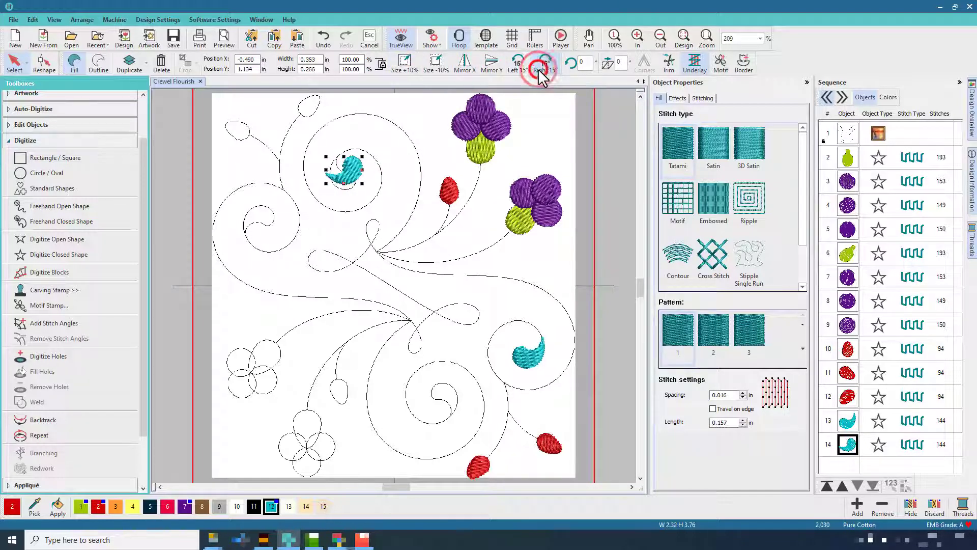
left_click(539, 68)
left_click(539, 69)
left_click(538, 69)
left_click(539, 68)
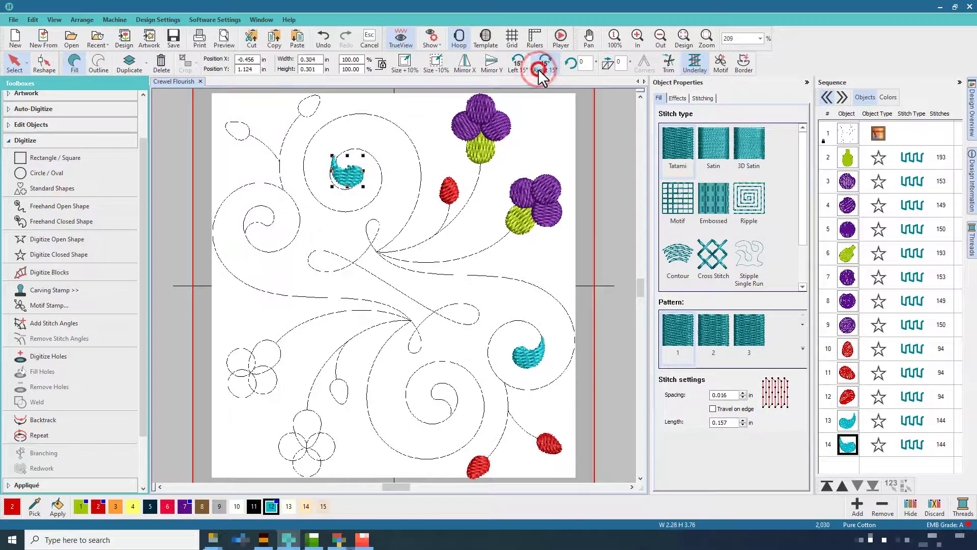
left_click(538, 69)
left_click(538, 69)
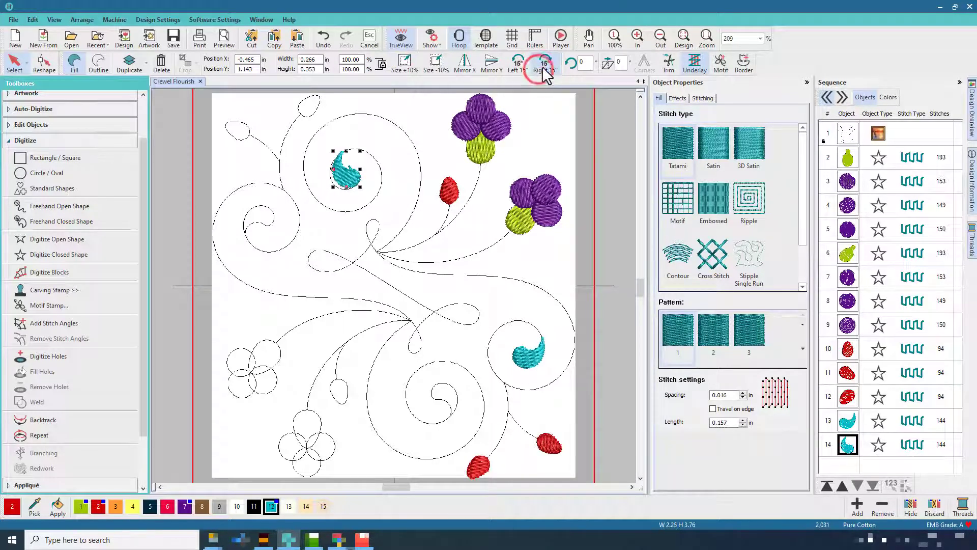
Step: Fit the teal teardrop copy onto the outline at the centre of the upper-left spiral
left_click(636, 36)
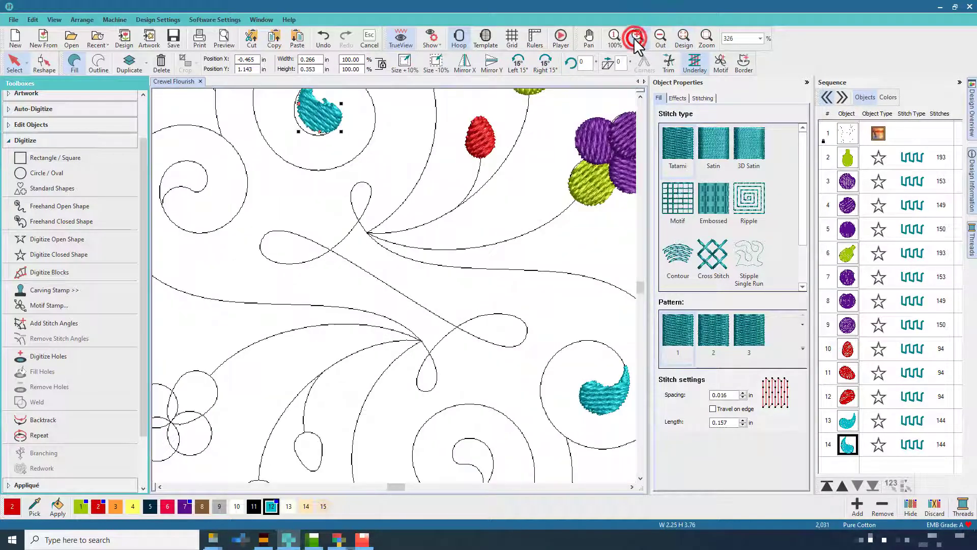
left_click_drag(643, 290, 640, 283)
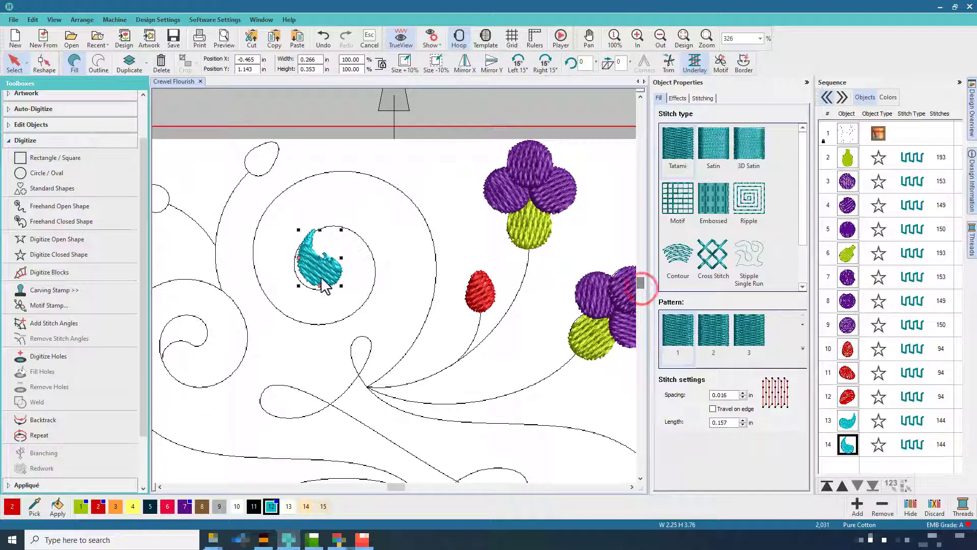
left_click_drag(319, 279, 310, 289)
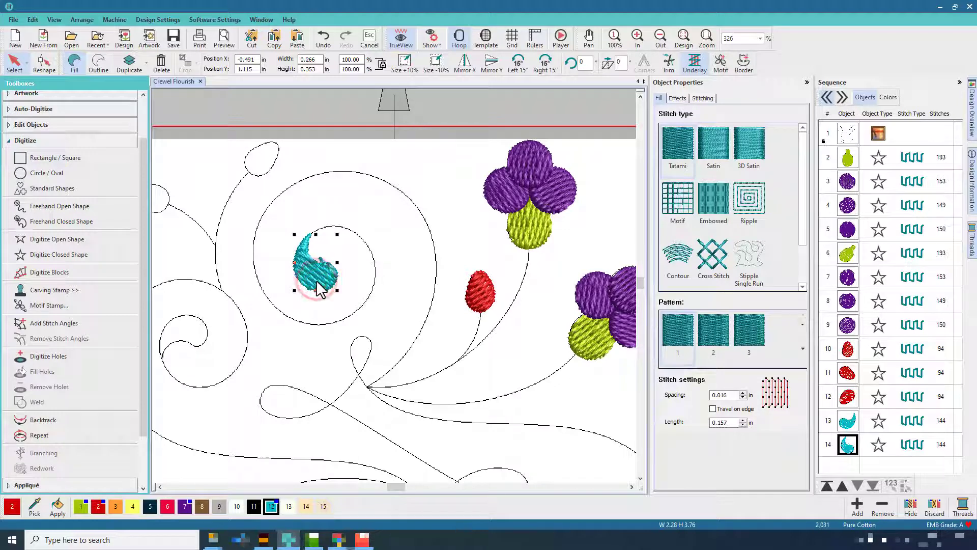
left_click(389, 254)
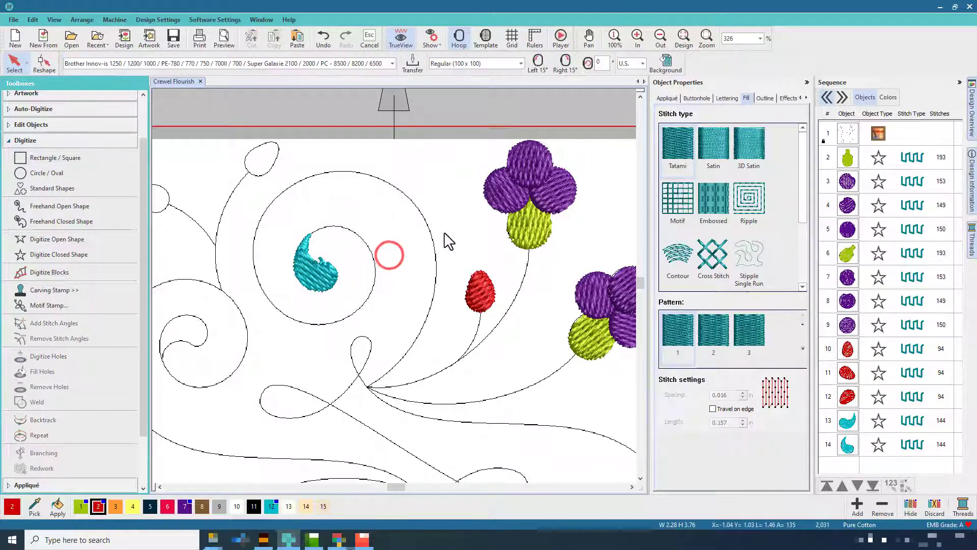
left_click(681, 41)
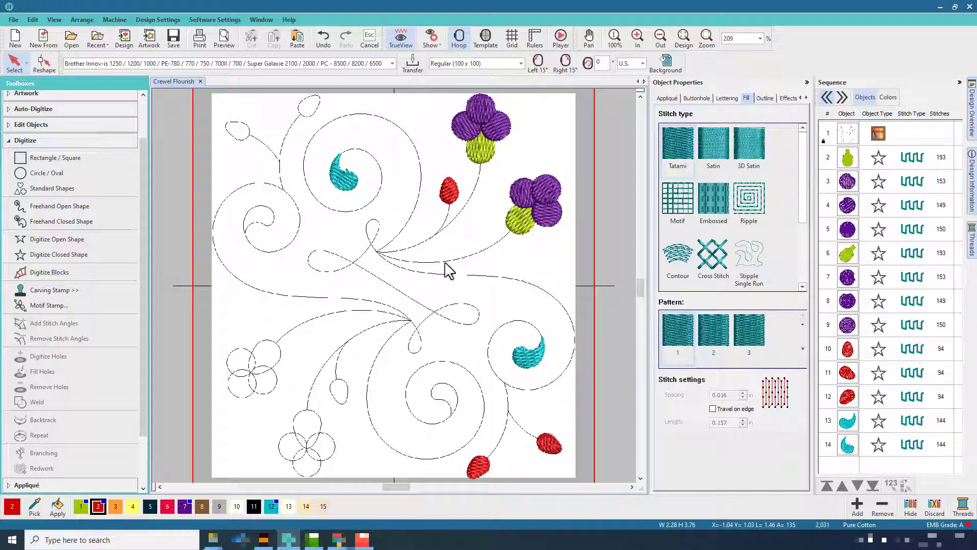
Step: Digitize the upper-left spiral as an open Single Run shape in brown colour 8, from the teal teardrop's tip to the stem junction
left_click(710, 44)
left_click_drag(297, 105, 435, 274)
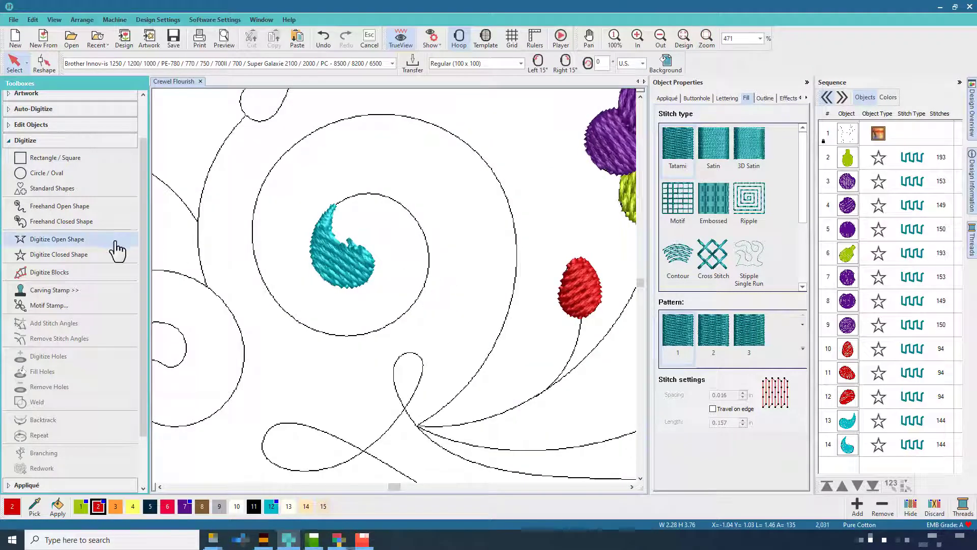
left_click(90, 240)
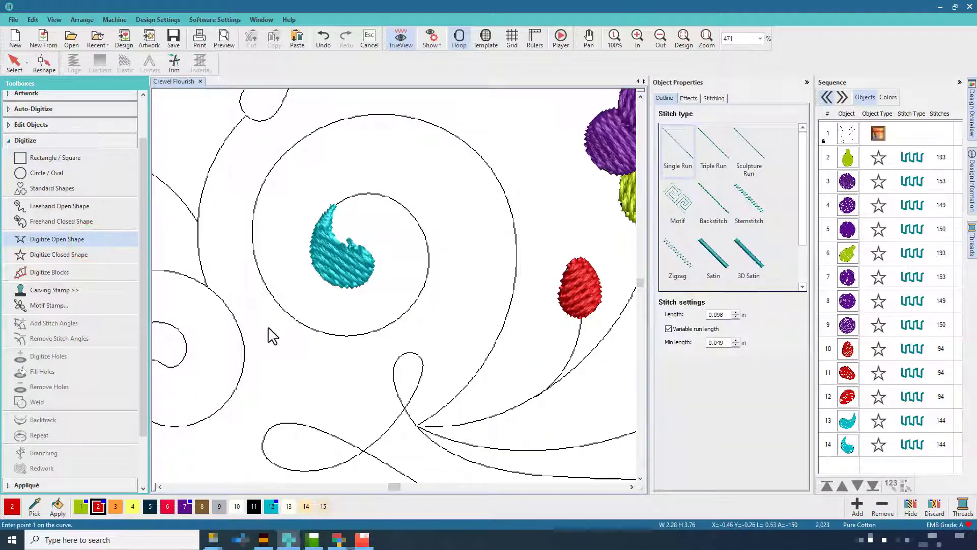
left_click(200, 506)
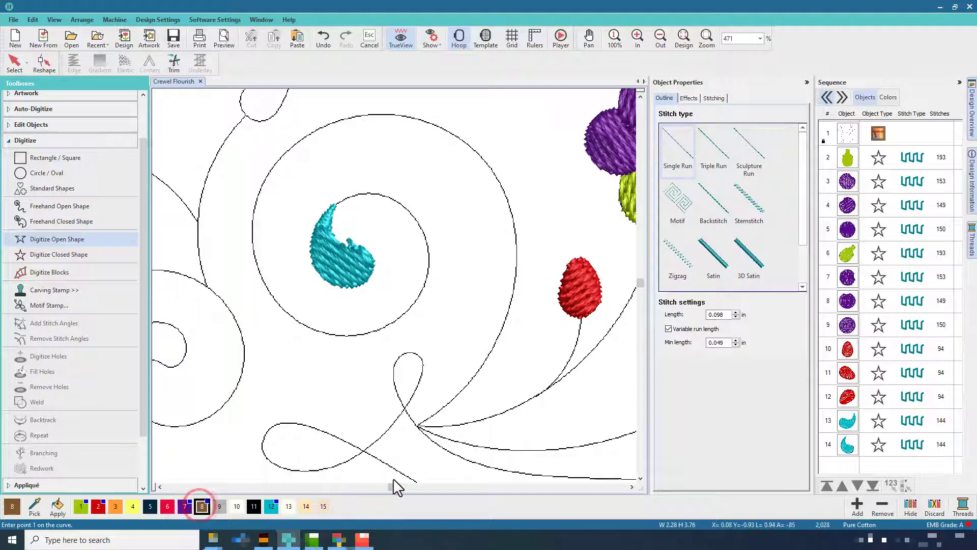
left_click(328, 212)
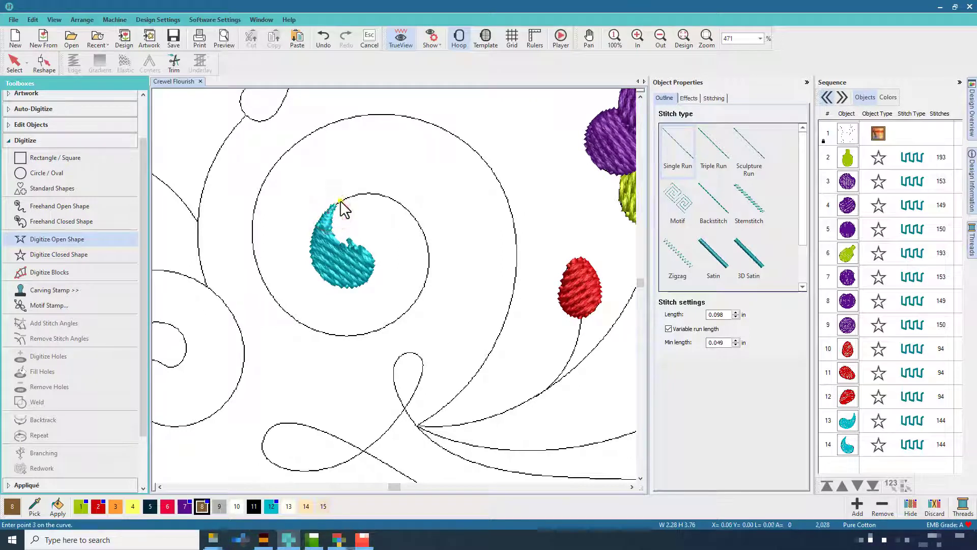
right_click(340, 199)
right_click(370, 193)
right_click(428, 247)
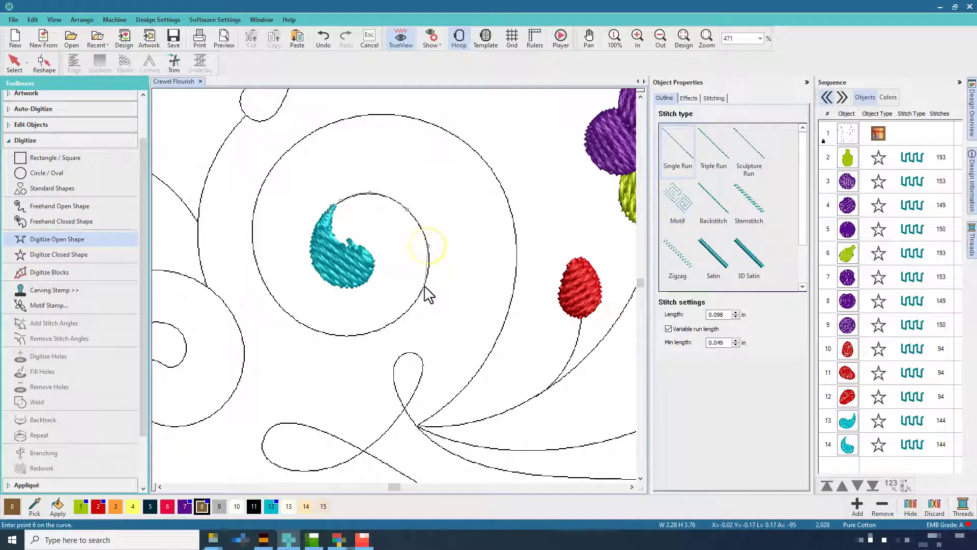
right_click(425, 285)
right_click(377, 330)
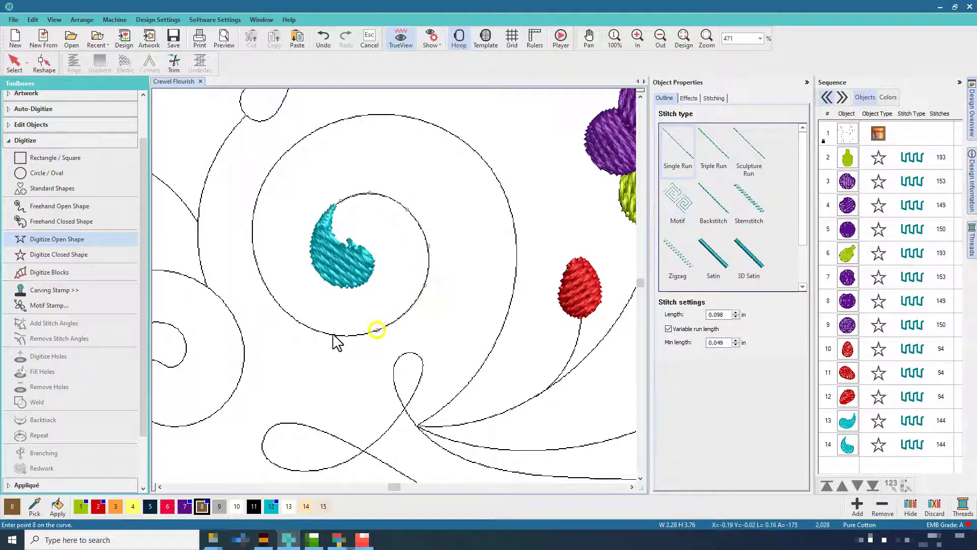
right_click(269, 292)
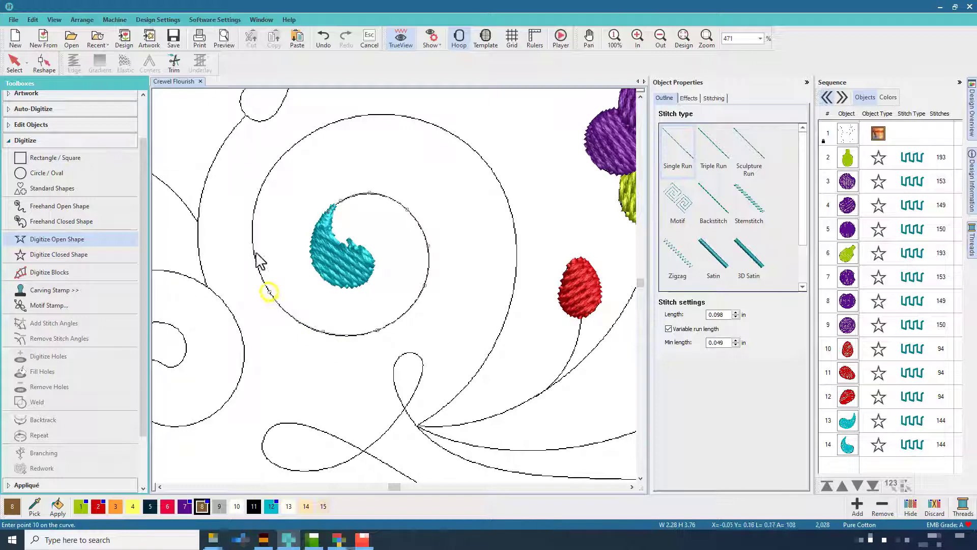
right_click(253, 219)
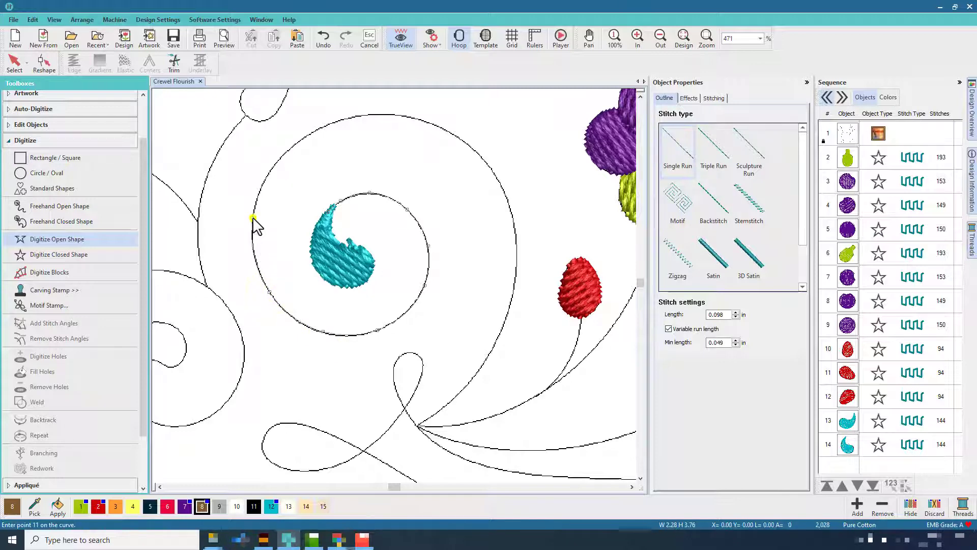
right_click(281, 157)
right_click(353, 117)
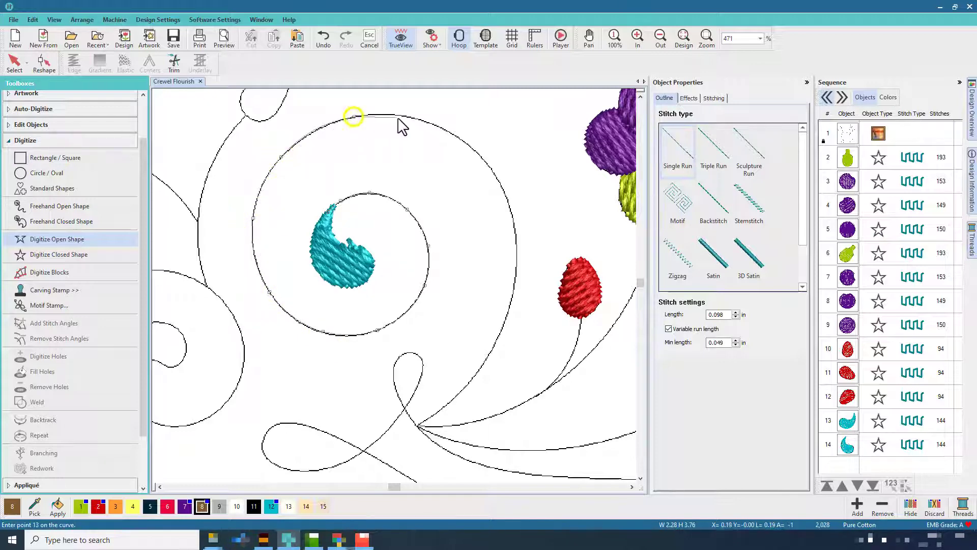
right_click(411, 117)
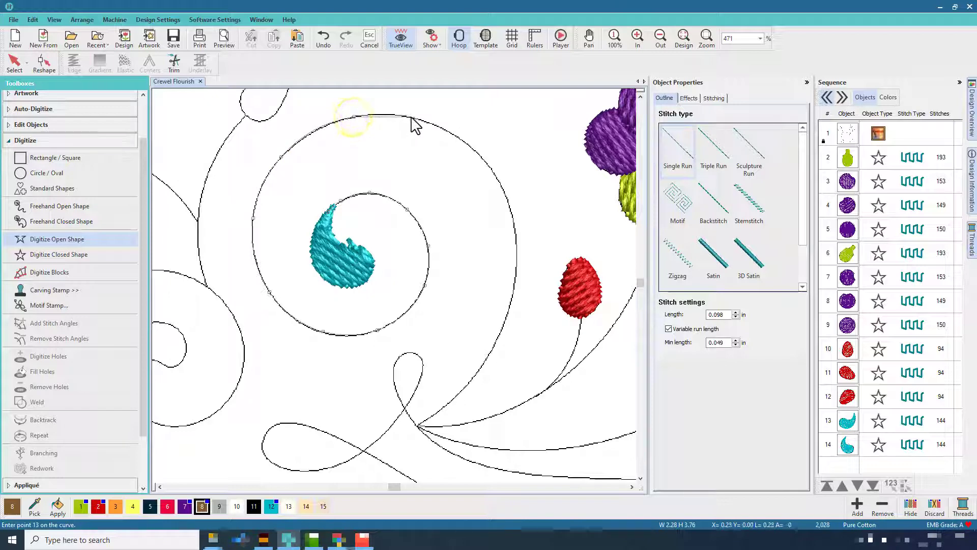
right_click(487, 164)
right_click(515, 274)
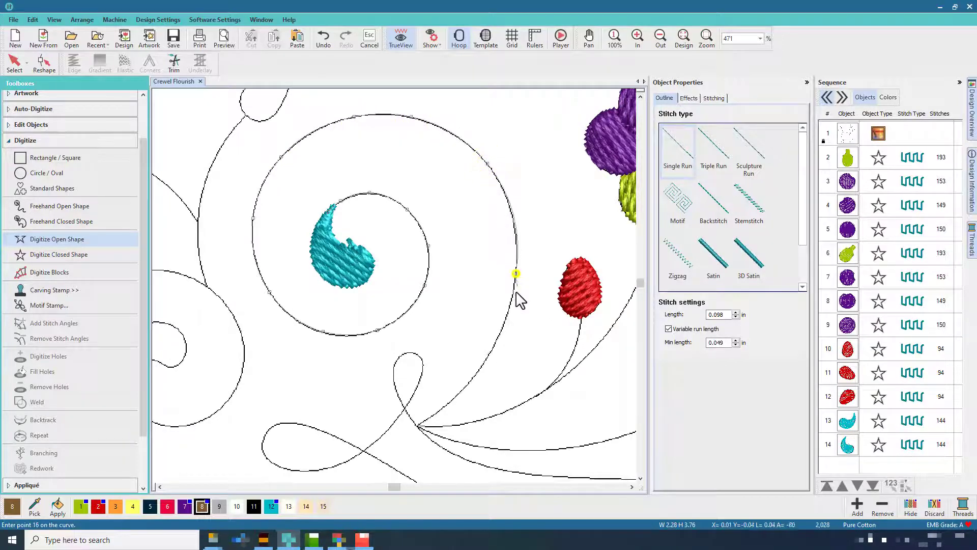
right_click(482, 366)
right_click(440, 410)
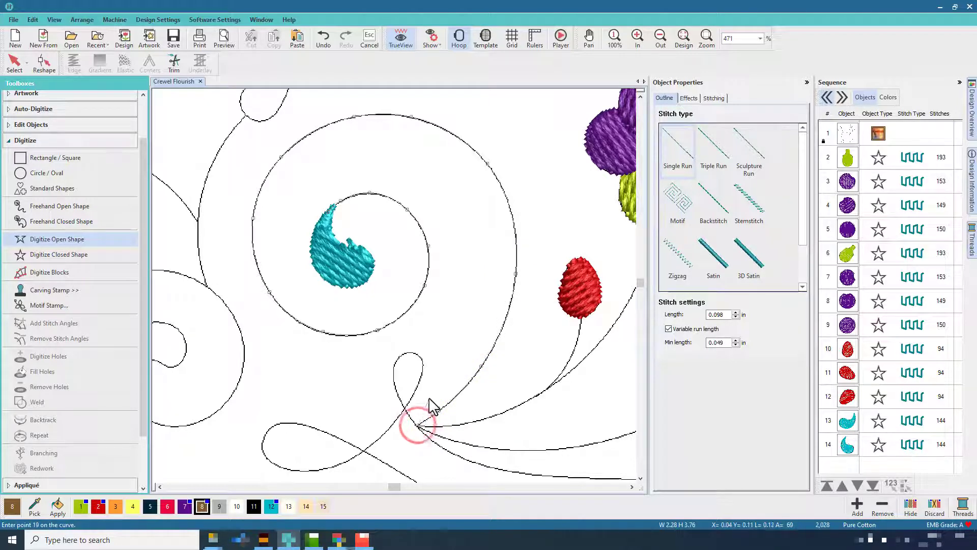
key("Return")
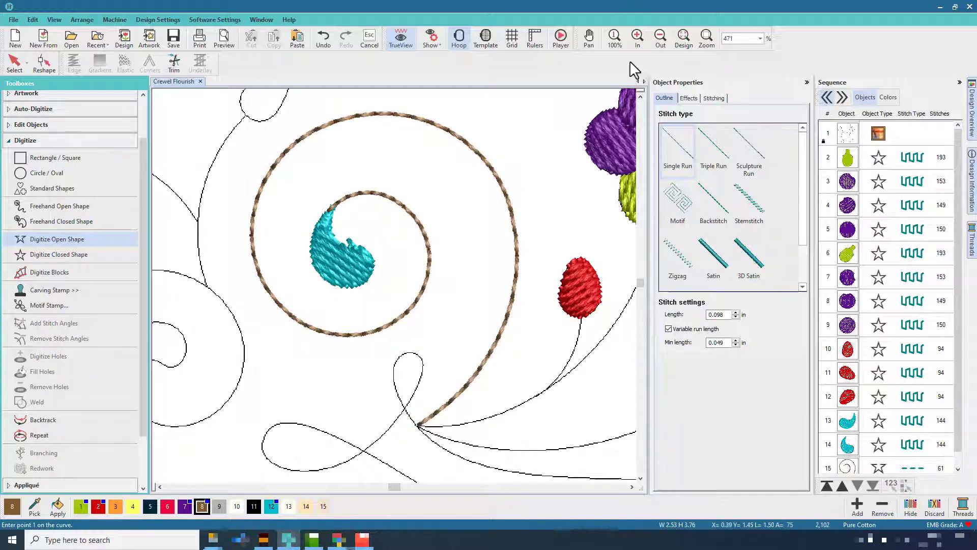
Step: Digitize the red bud's stem as an open Single Run shape from the stem junction up into the bud's base
left_click(589, 36)
left_click_drag(571, 417, 376, 354)
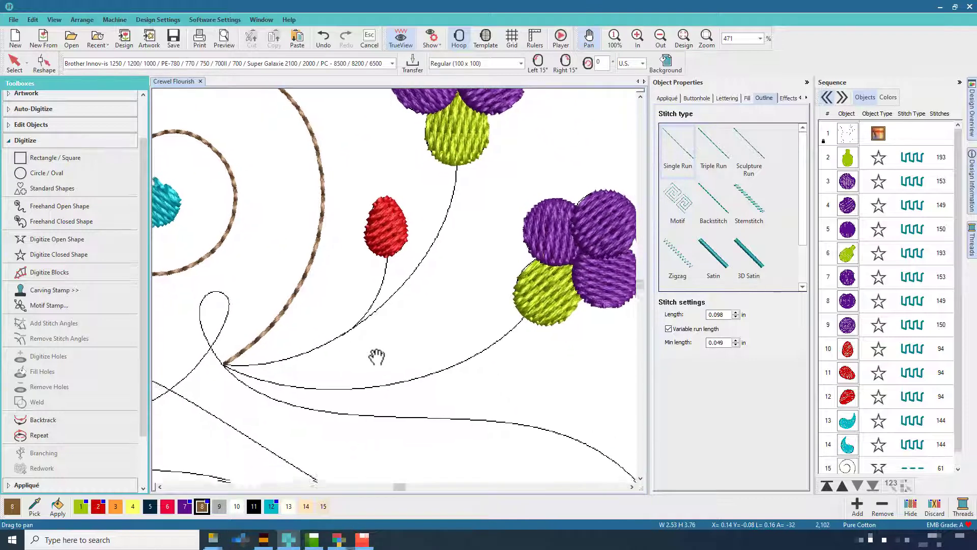
left_click(40, 243)
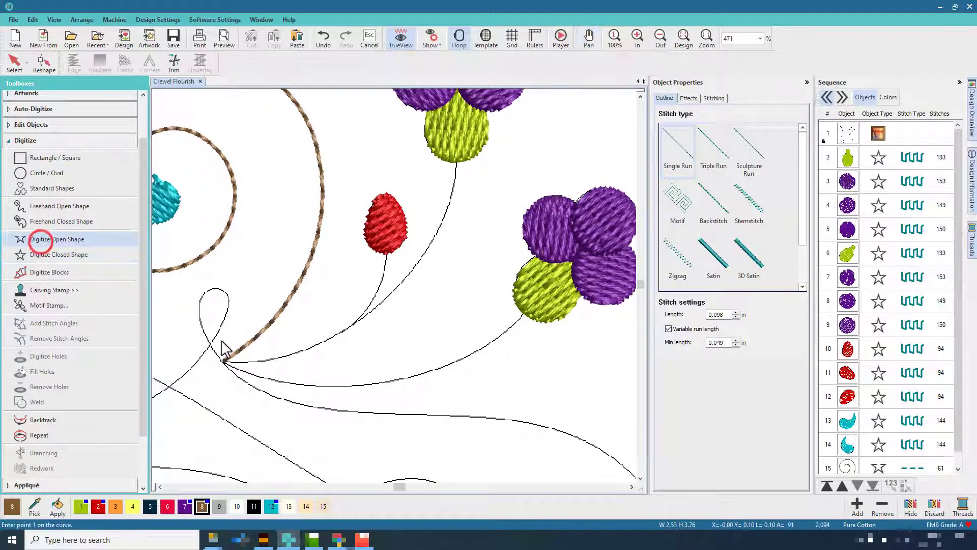
left_click(293, 354)
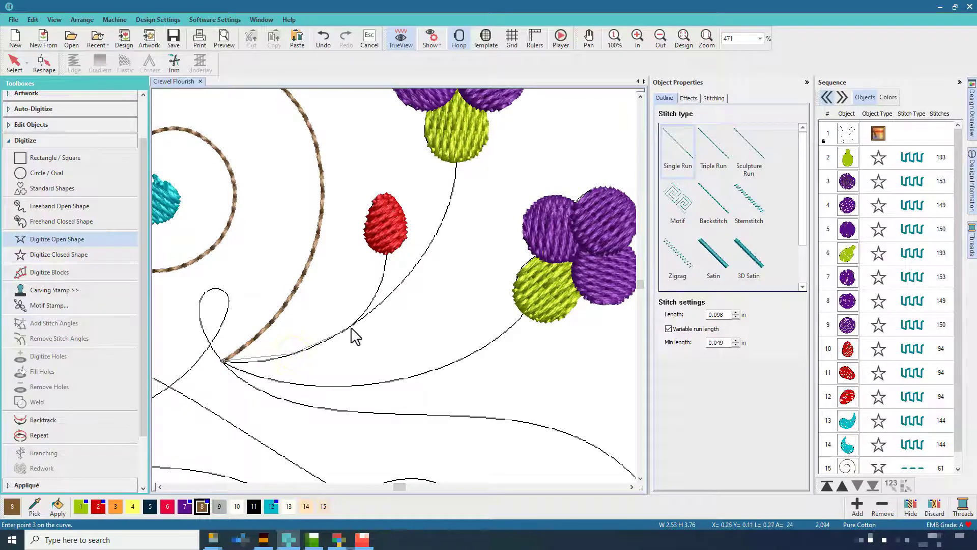
left_click(351, 324)
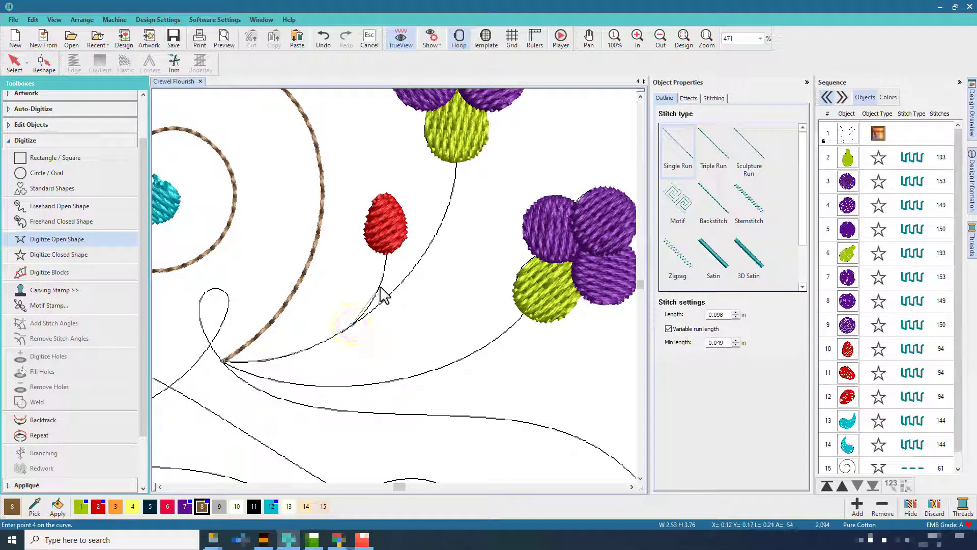
right_click(386, 242)
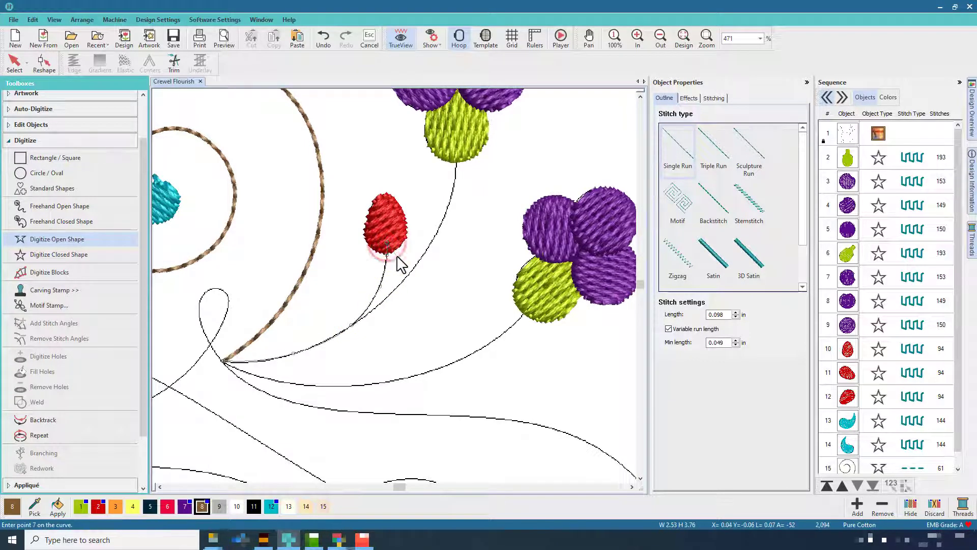
key("Return")
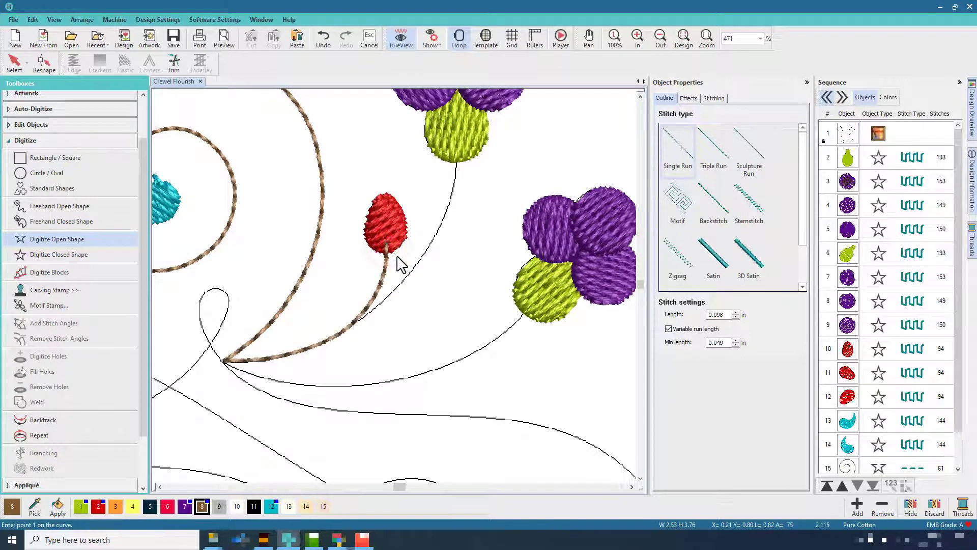
Step: Digitize the upper purple flower's stem as an open shape from its green base down to where it merges with the bud's stem
right_click(456, 149)
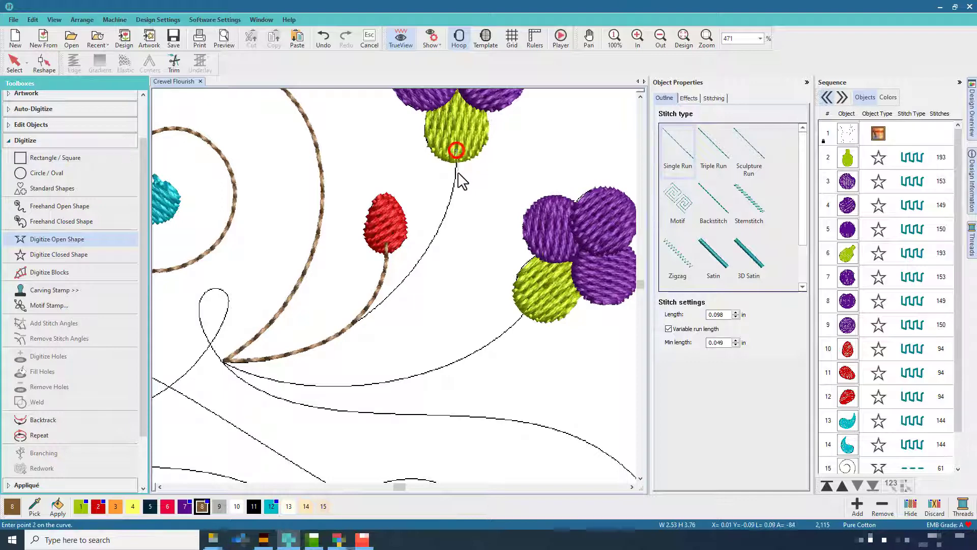
left_click(447, 206)
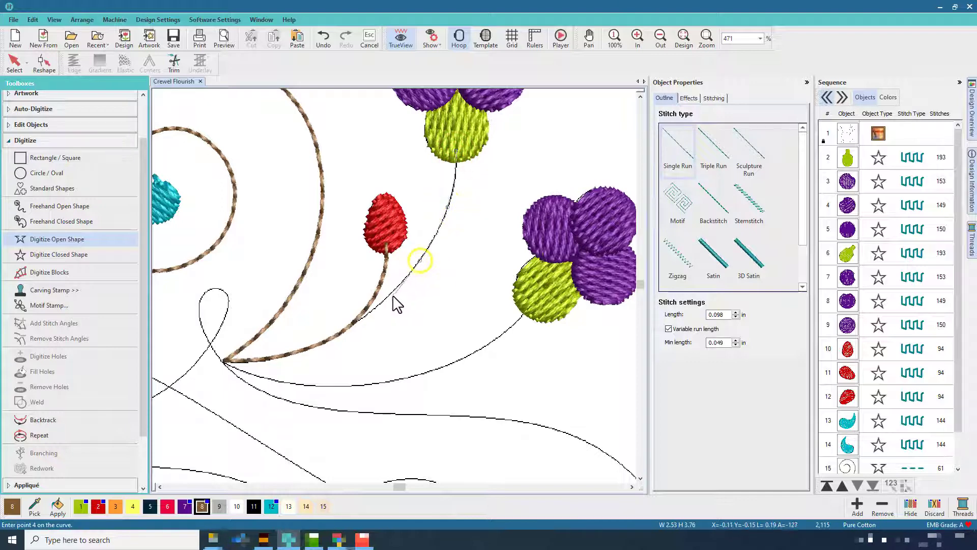
right_click(337, 334)
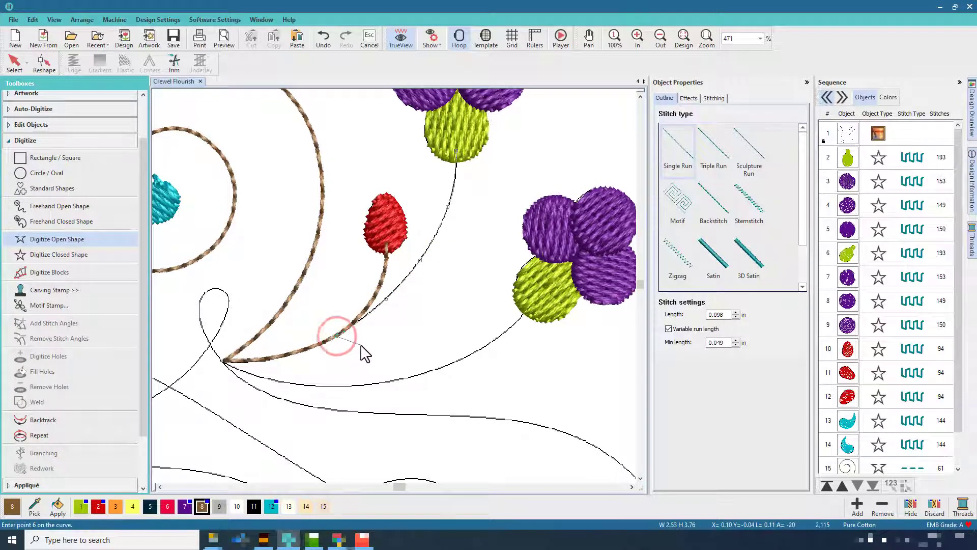
key("Return")
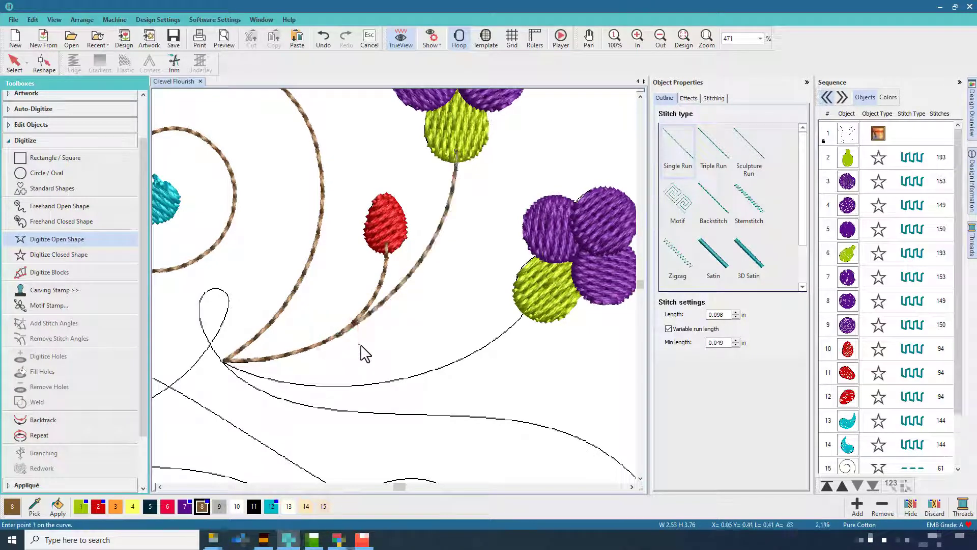
Step: Digitize the lower purple flower's stem as an open shape from the stem junction to the flower's green base
left_click(224, 362)
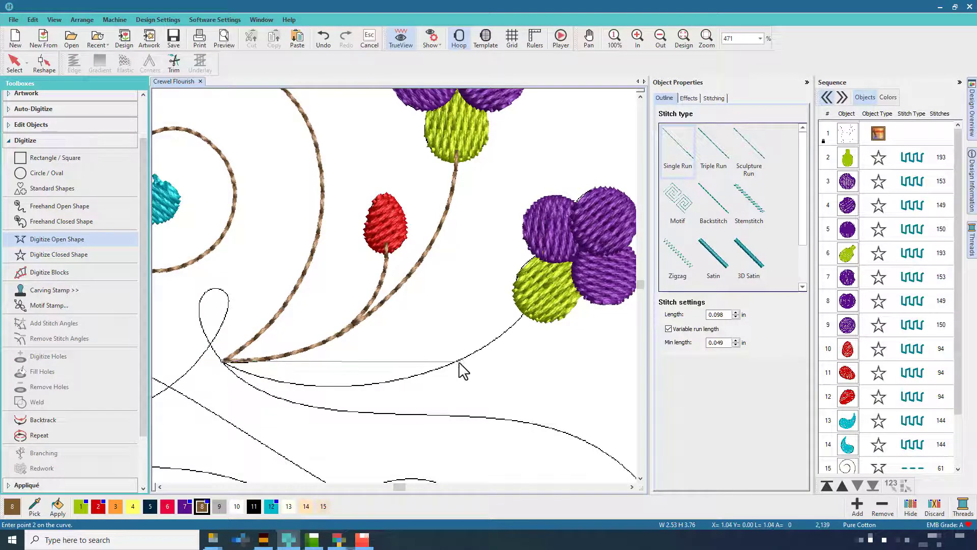
left_click(451, 363)
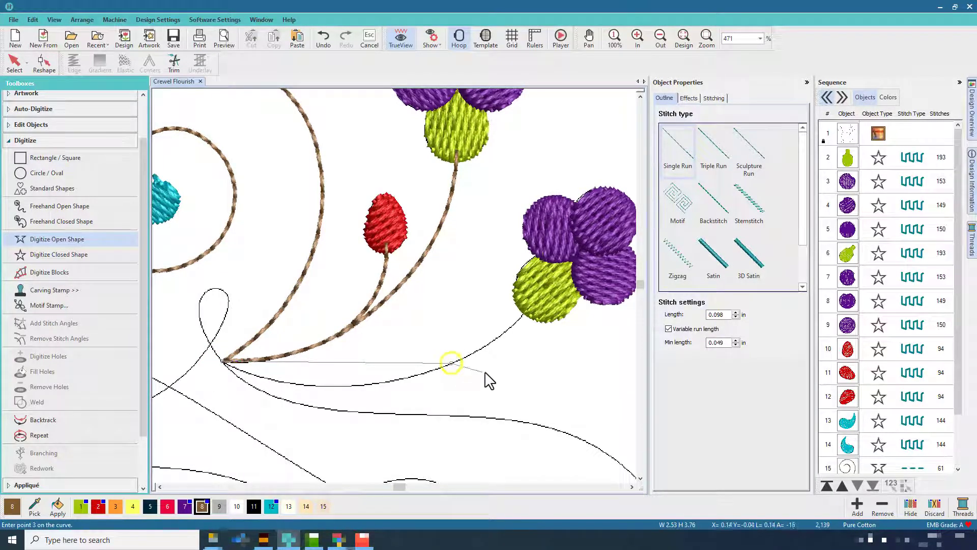
left_click(509, 331)
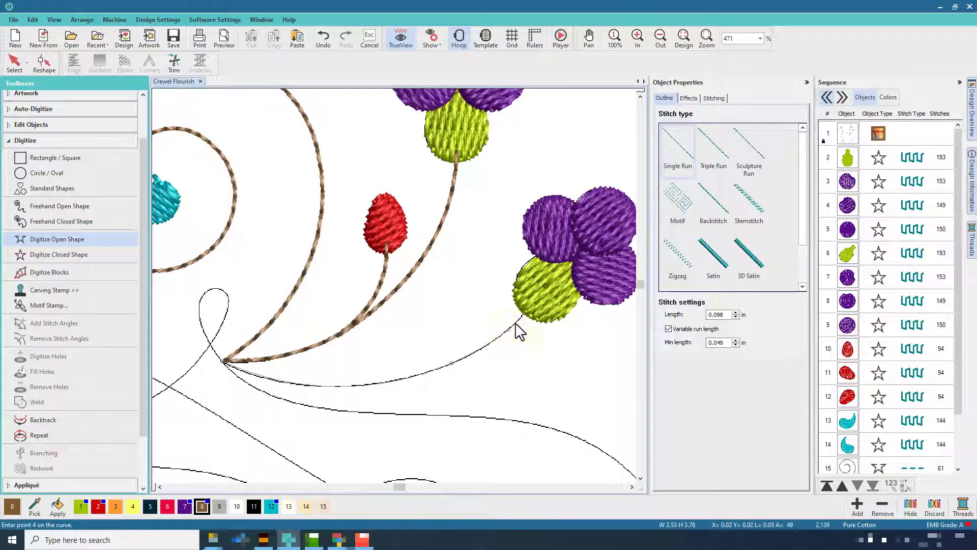
left_click(534, 303)
key("Return")
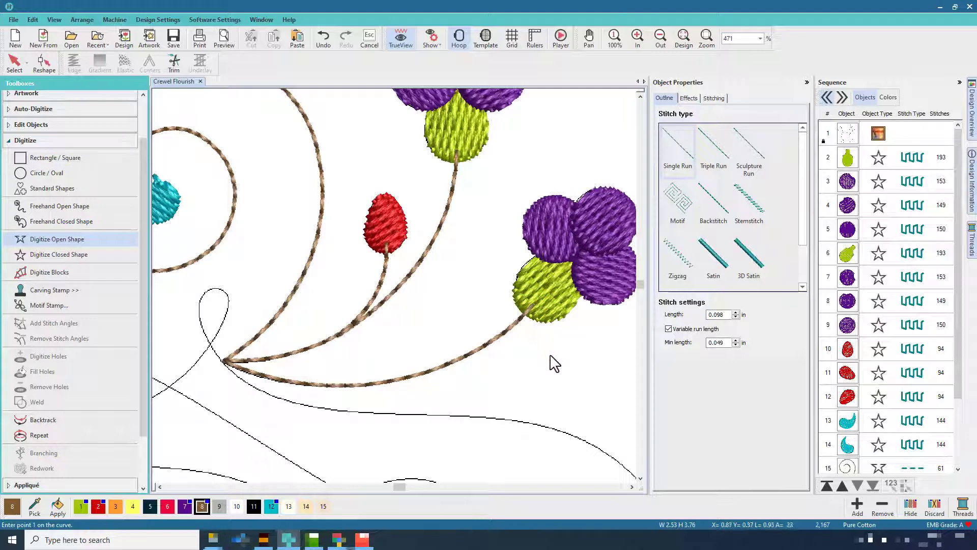
Step: Start an open Single Run shape in brown at the lower-right teal teardrop's tip and trace around the spiral to its outer right edge
left_click(589, 39)
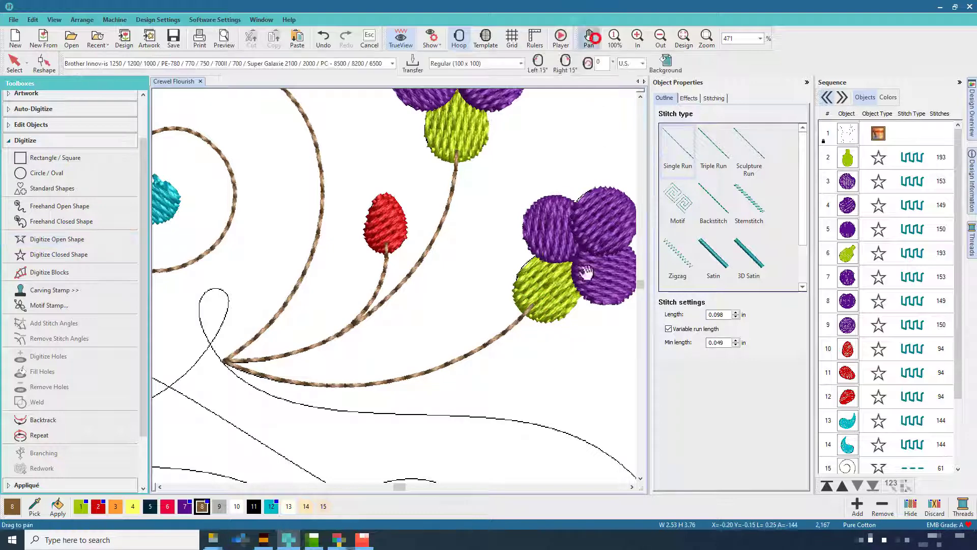
left_click_drag(589, 414, 541, 189)
left_click(667, 38)
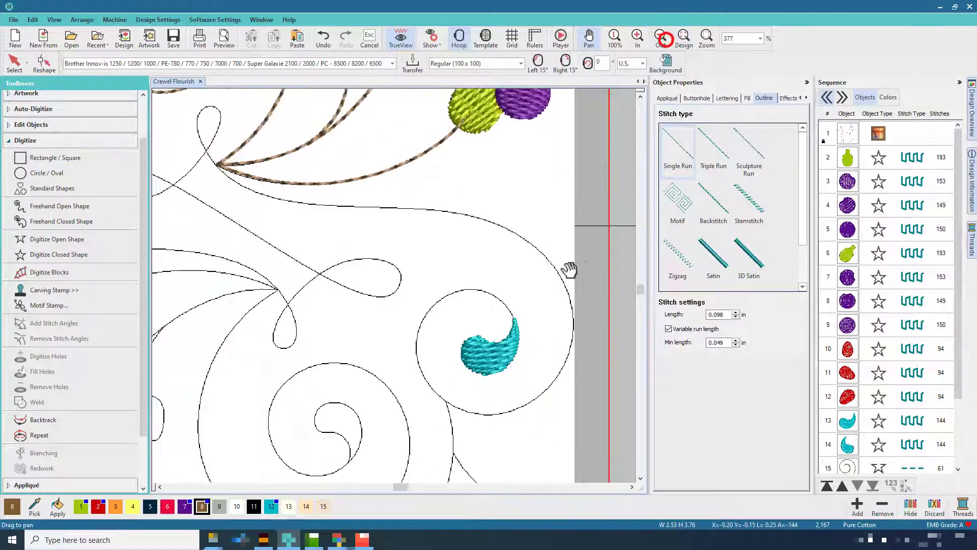
left_click(14, 62)
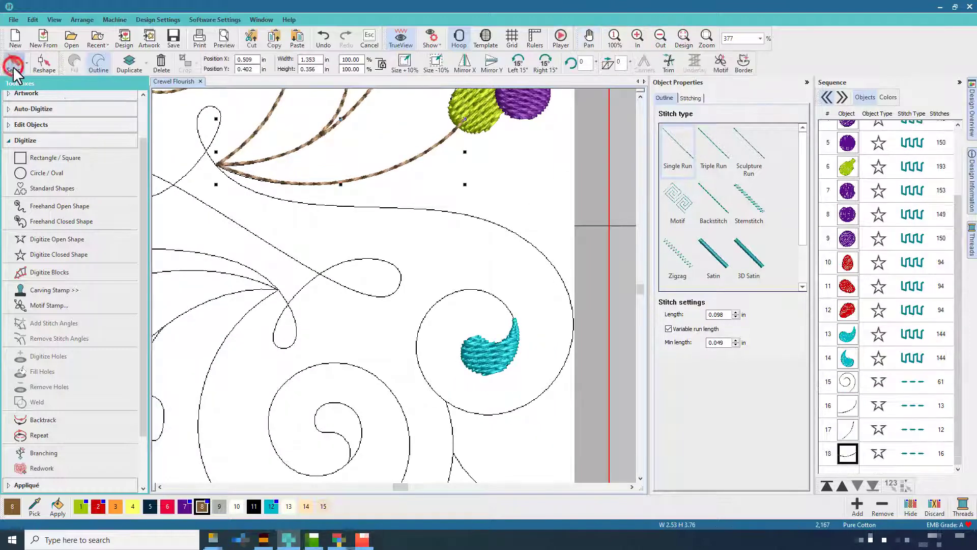
left_click(59, 238)
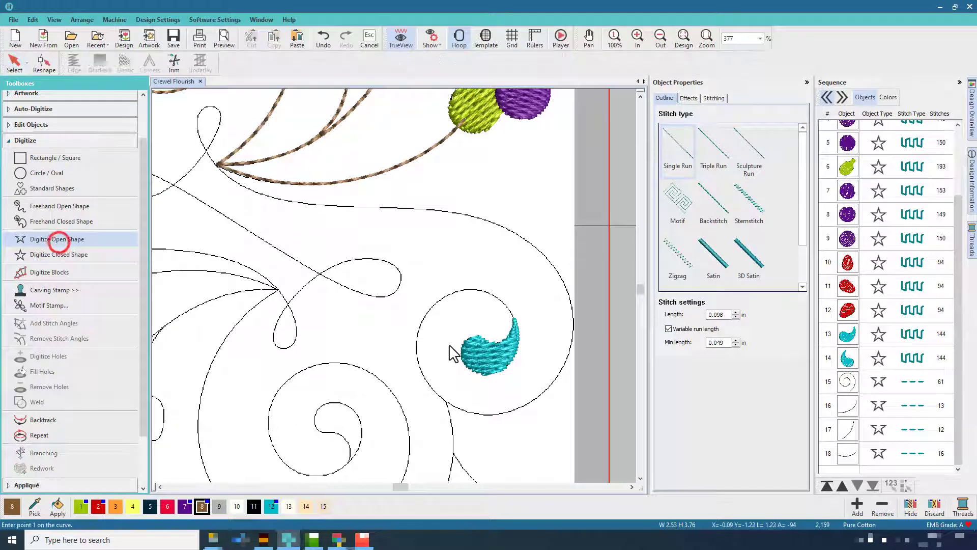
left_click(515, 329)
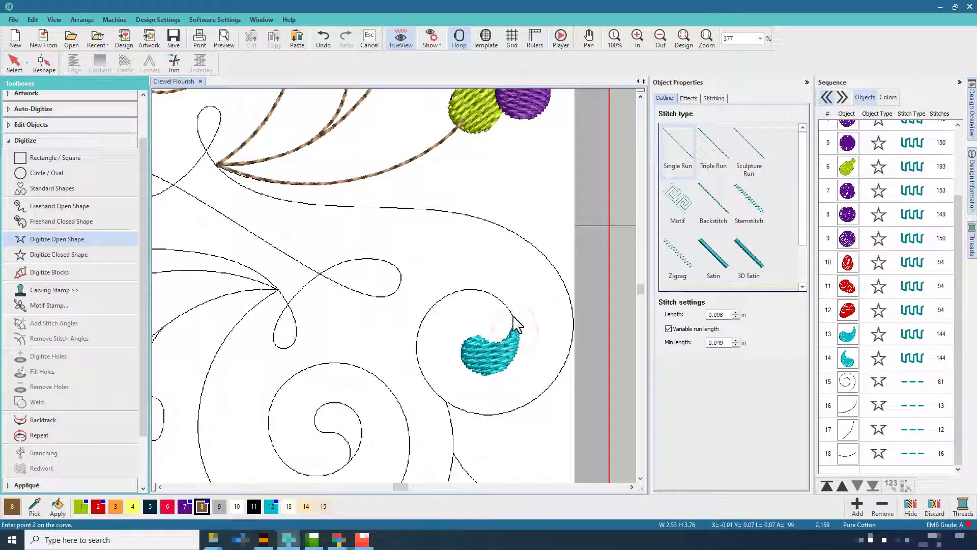
left_click(513, 316)
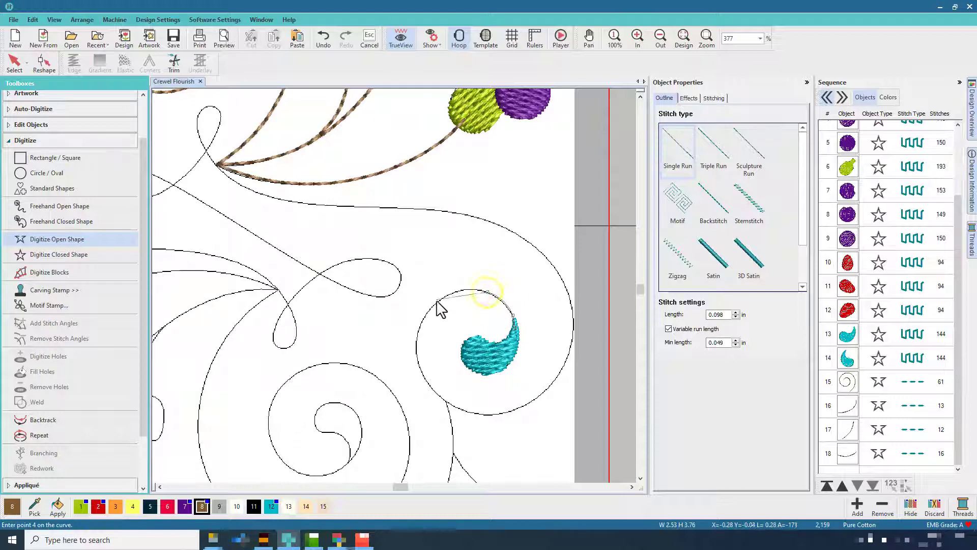
left_click(422, 374)
left_click(462, 410)
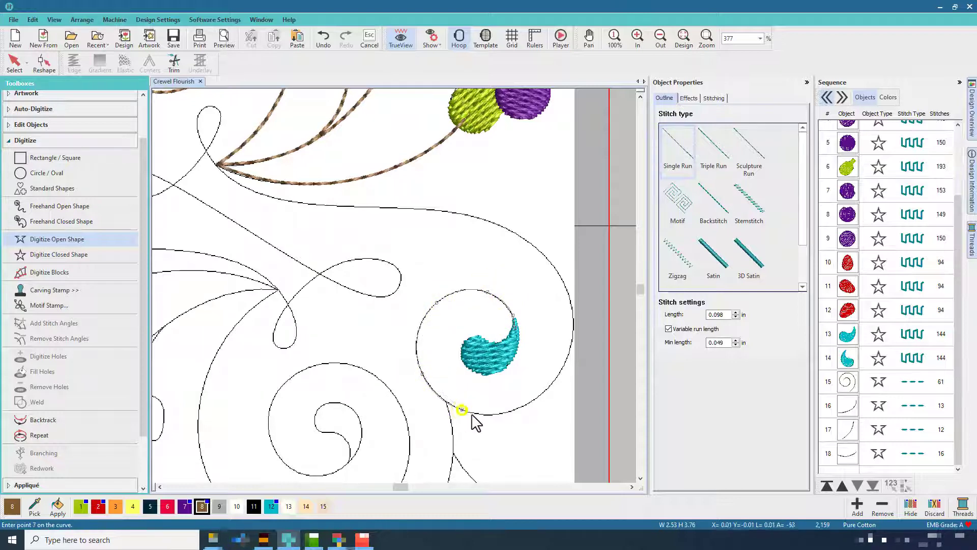
left_click(523, 406)
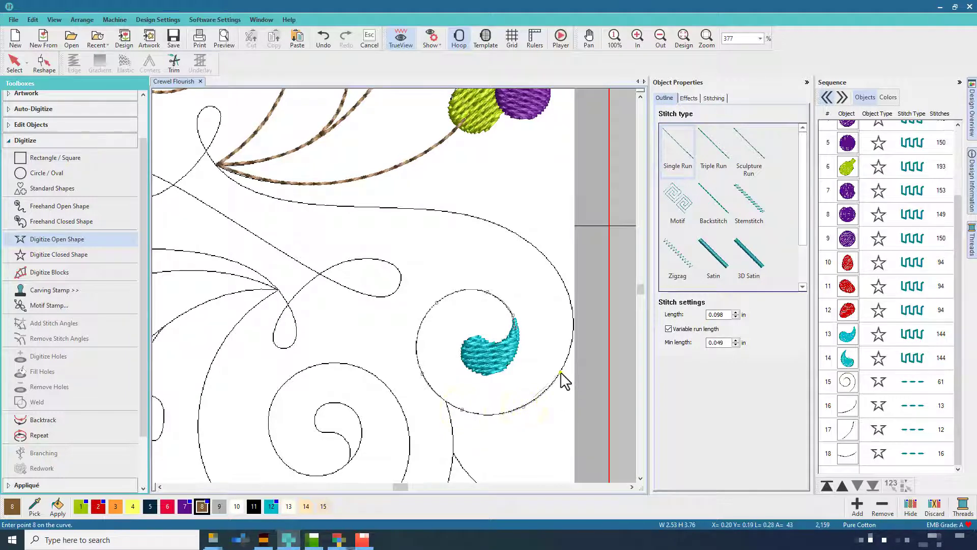
left_click(560, 372)
left_click(574, 325)
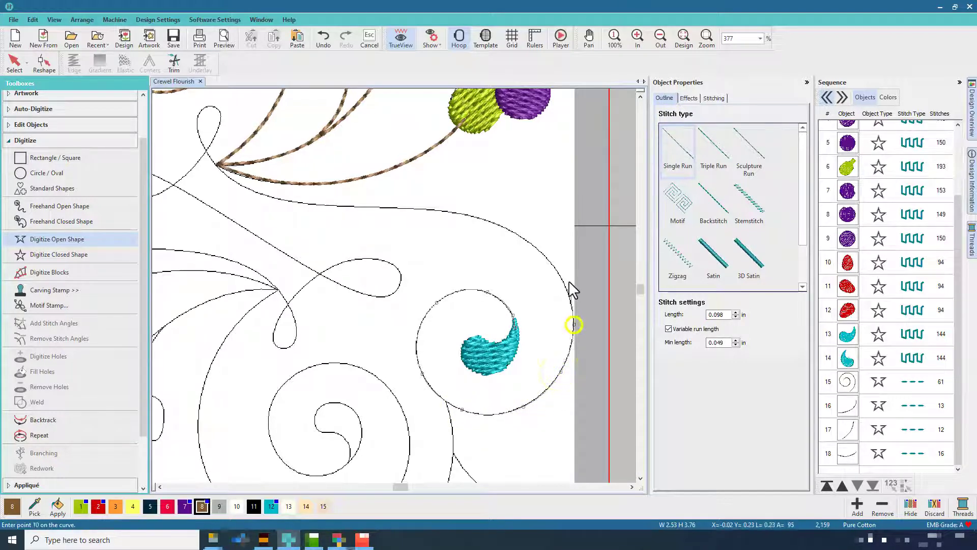
Step: Continue the open shape from the spiral's outer right edge along the sweeping curve up to the flower stem junction
left_click(546, 258)
left_click(485, 219)
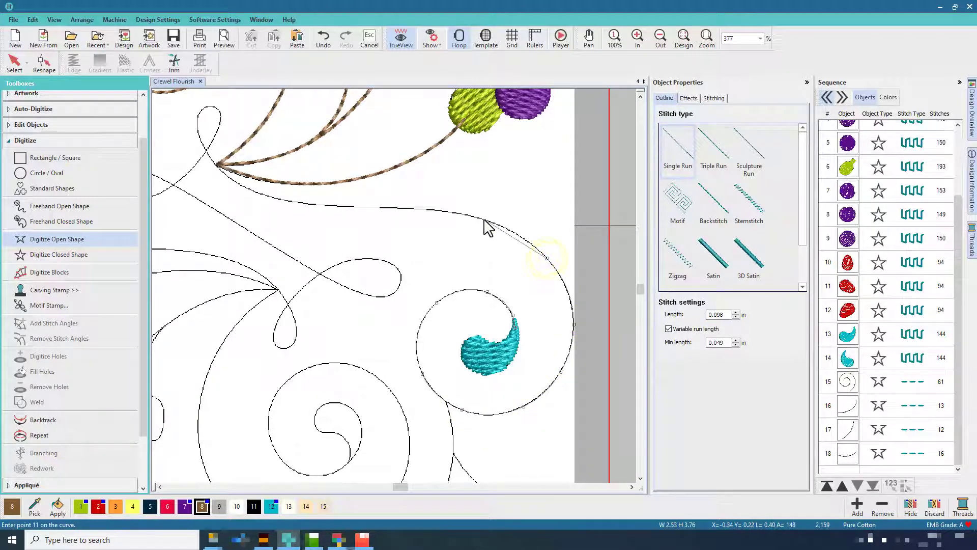
left_click(392, 208)
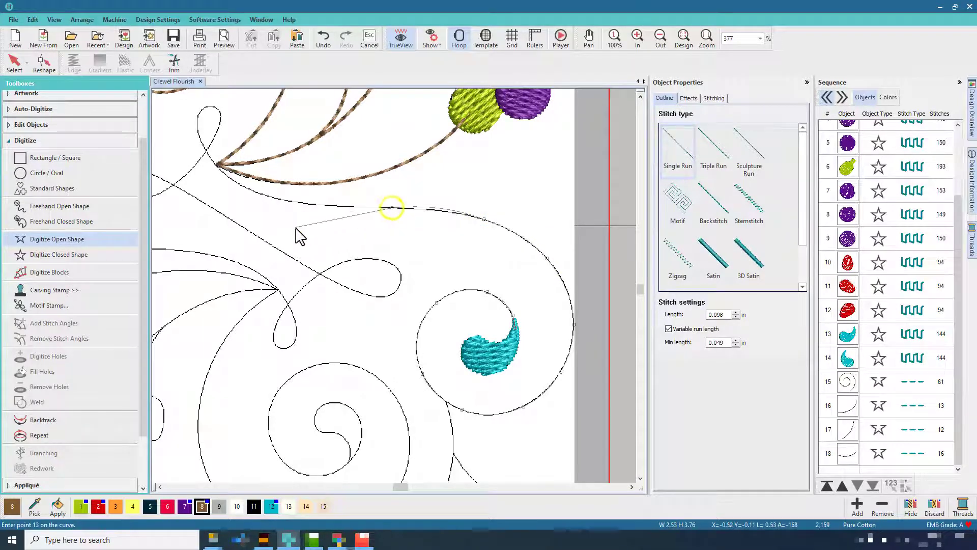
left_click(275, 198)
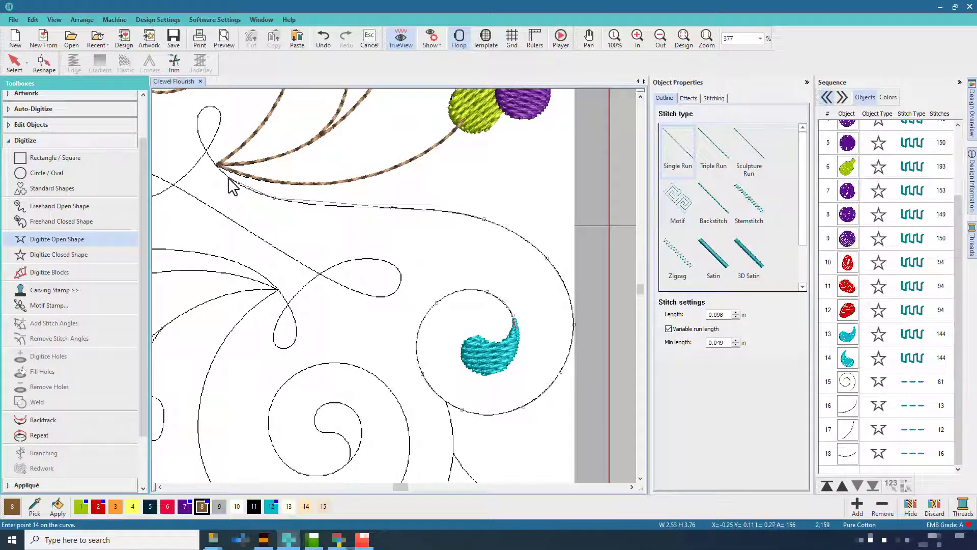
left_click(229, 179)
Step: Continue the open shape around the small upright loop above the stem junction and around the larger horizontal loop beside it
left_click(205, 151)
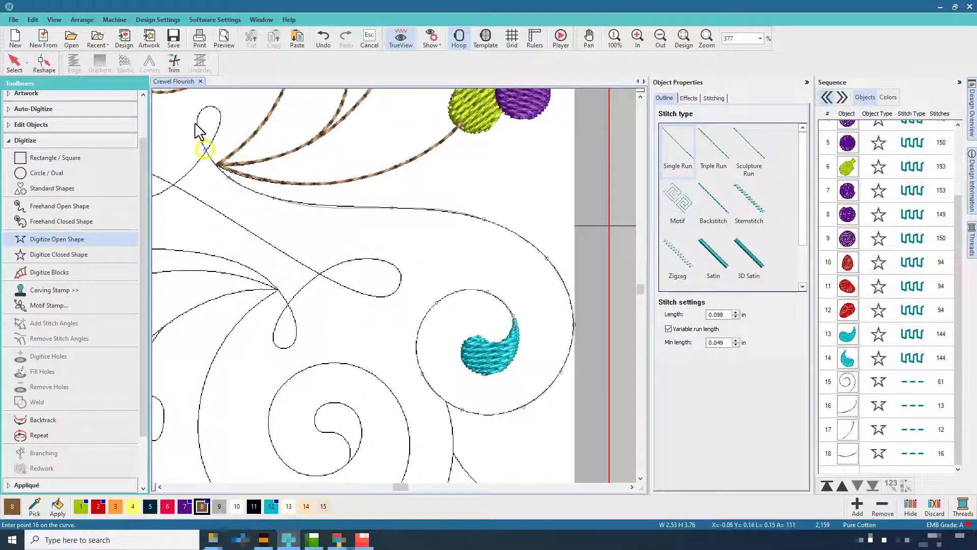
left_click_drag(209, 118, 304, 203)
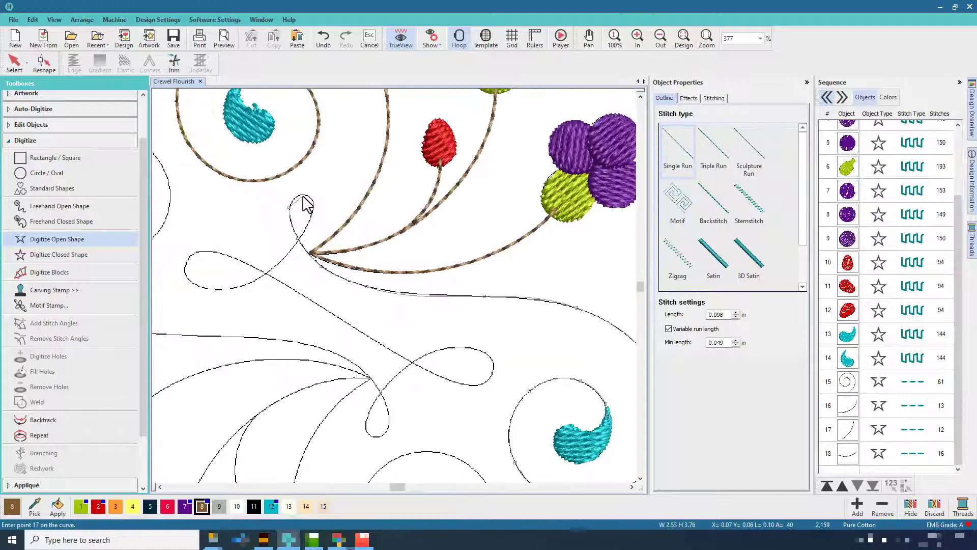
left_click(314, 209)
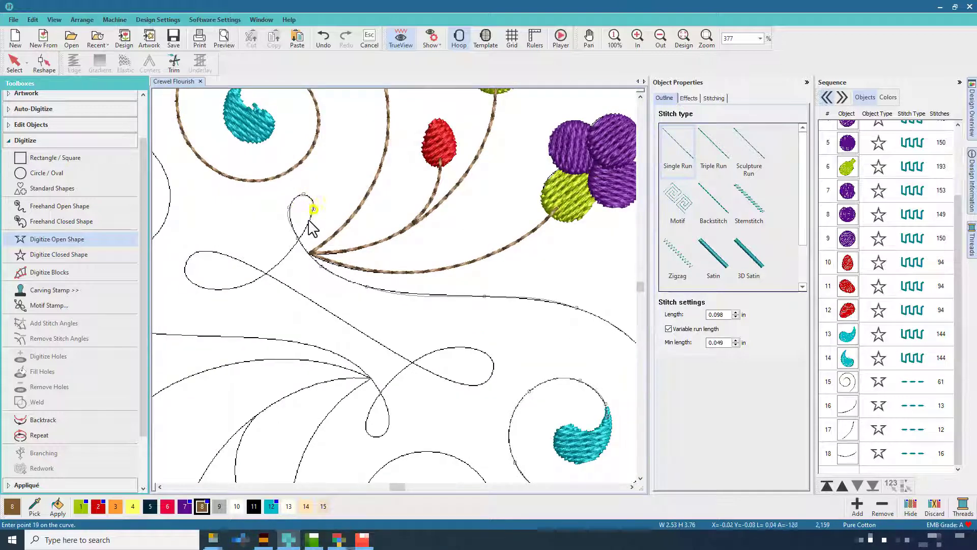
left_click(304, 231)
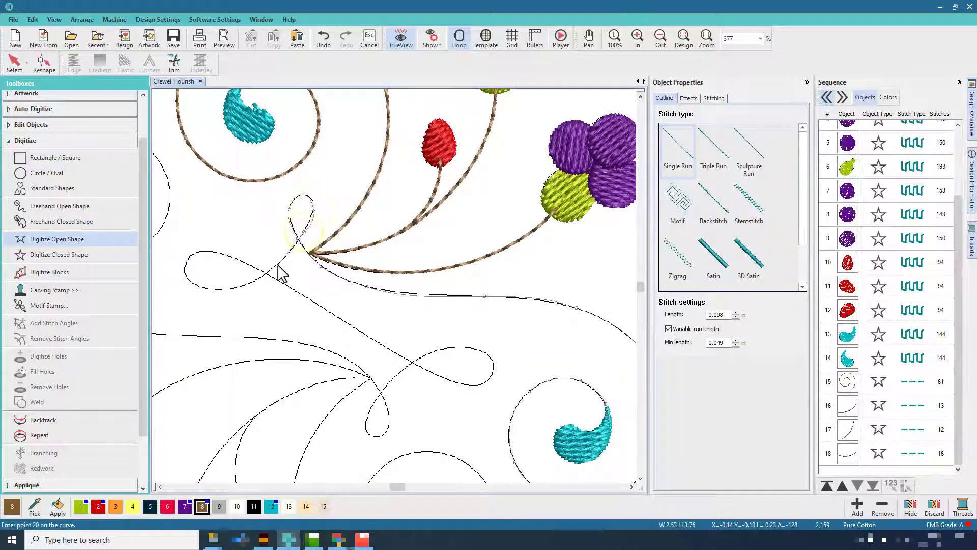
left_click(275, 265)
left_click(246, 286)
left_click(207, 288)
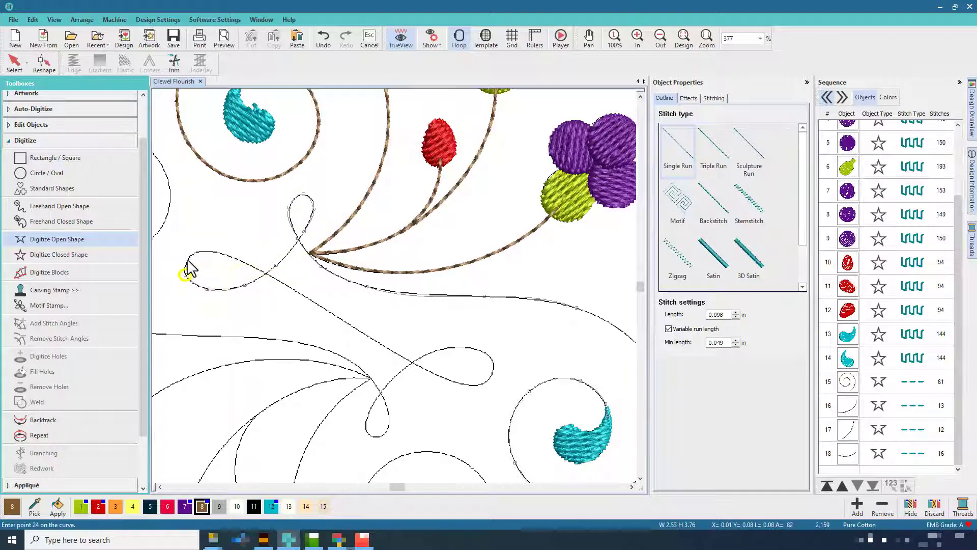
left_click(185, 274)
left_click(188, 256)
left_click(209, 251)
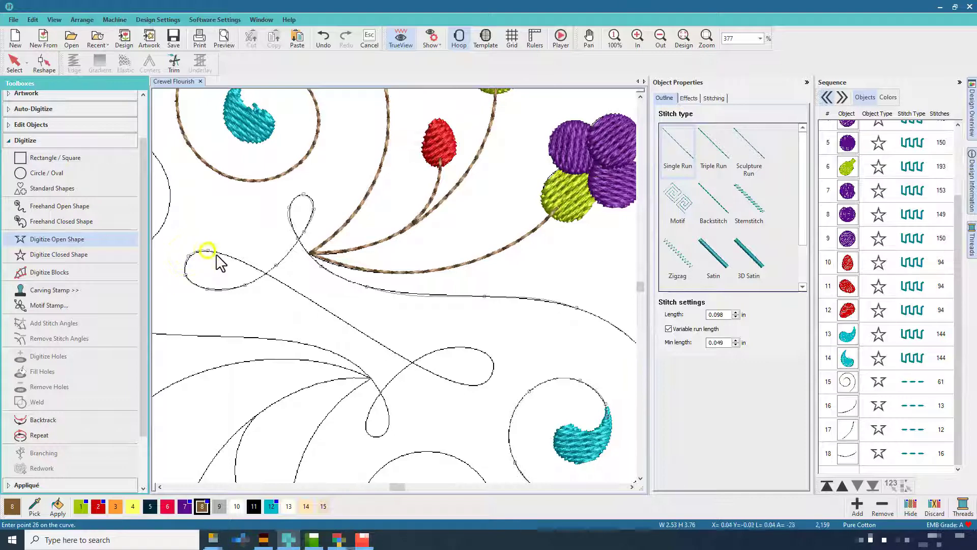
Step: Trace the straight diagonal from the horizontal loop down to the lower loop's crossing and finish the open shape there
left_click(248, 263)
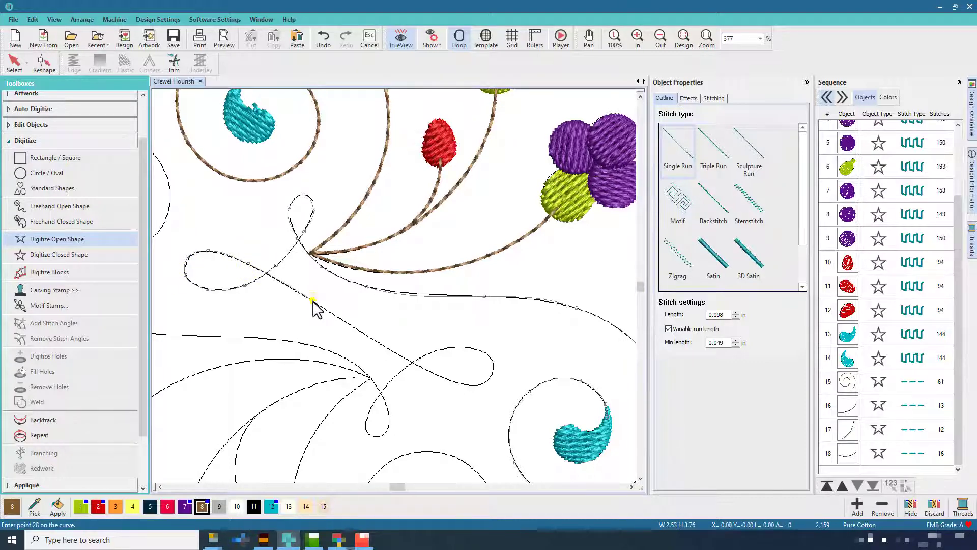
left_click(313, 302)
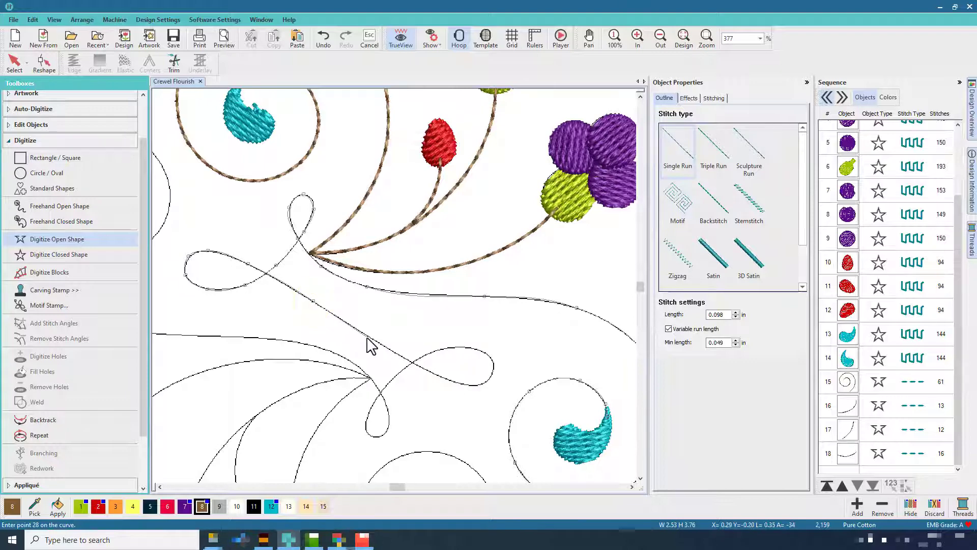
left_click(404, 358)
key("Return")
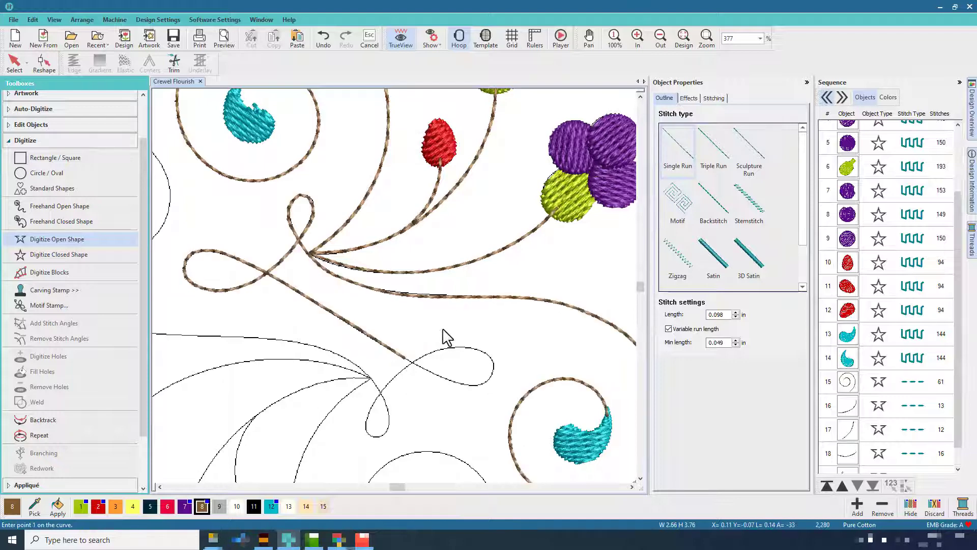
Step: Start an open Single Run shape just inside the lower-left of the two red buds below the lower-right spiral
left_click(657, 41)
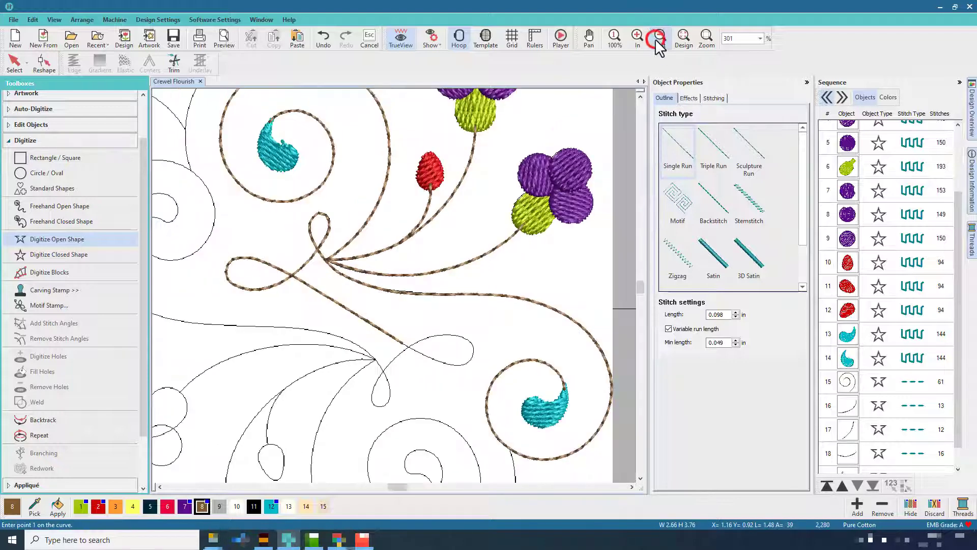
left_click(657, 41)
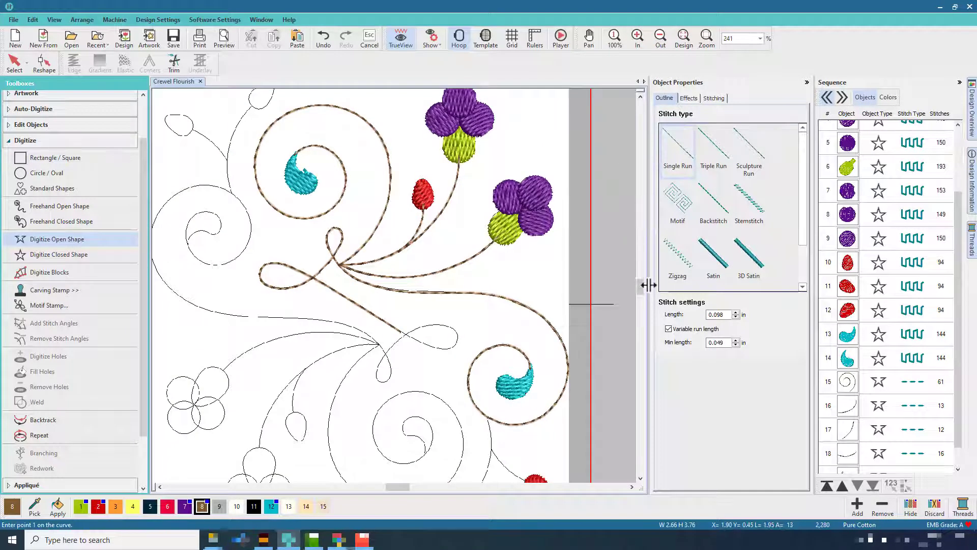
scroll(642, 286, "up", 1)
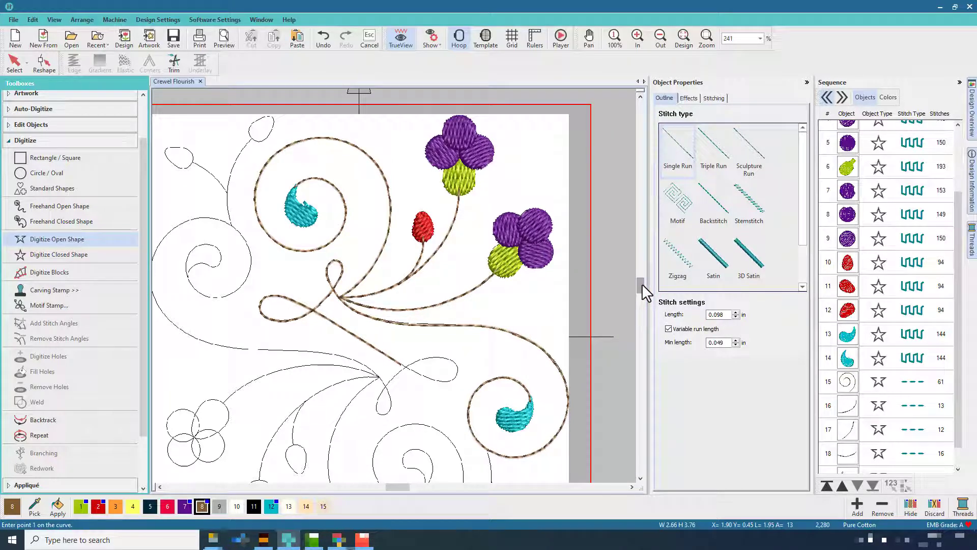
left_click_drag(643, 283, 640, 289)
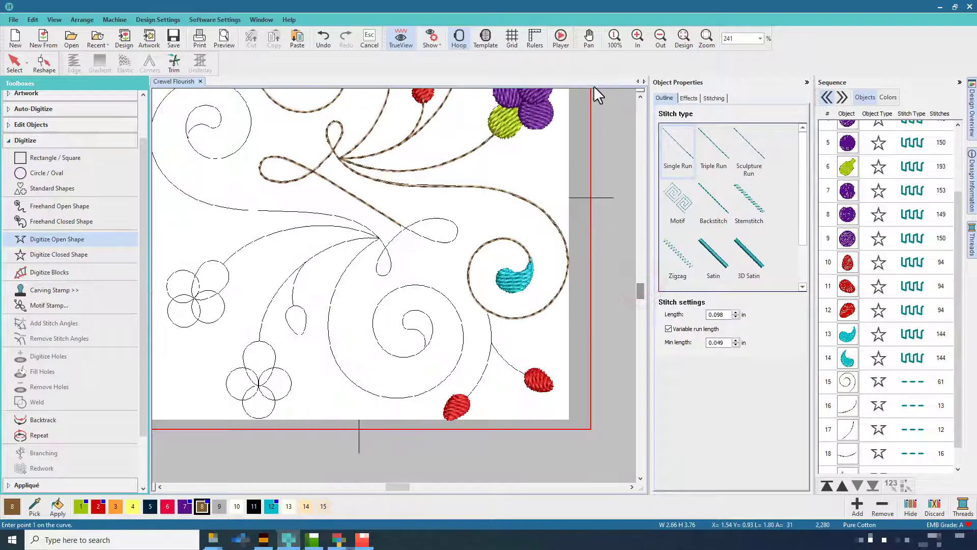
left_click(707, 36)
left_click_drag(422, 294, 556, 400)
left_click(57, 239)
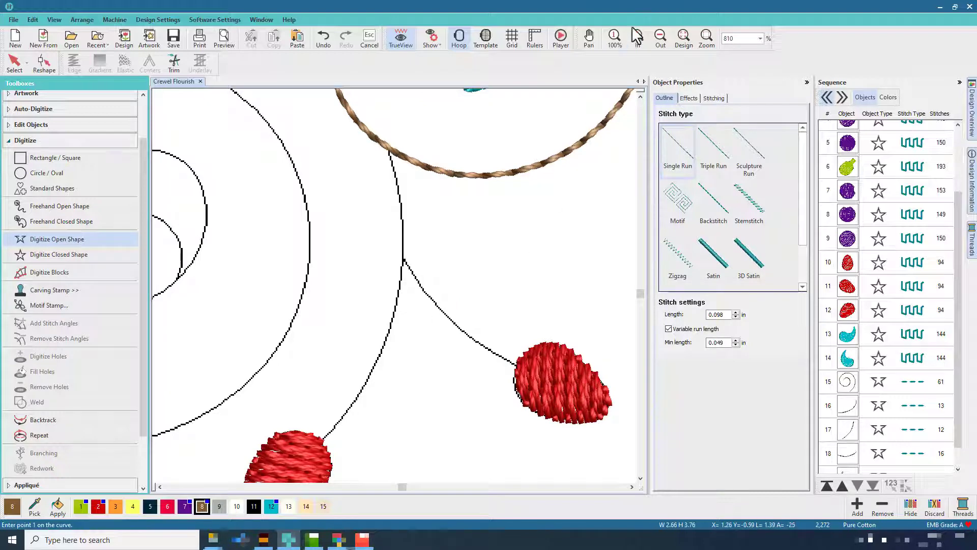
left_click(661, 36)
left_click(660, 36)
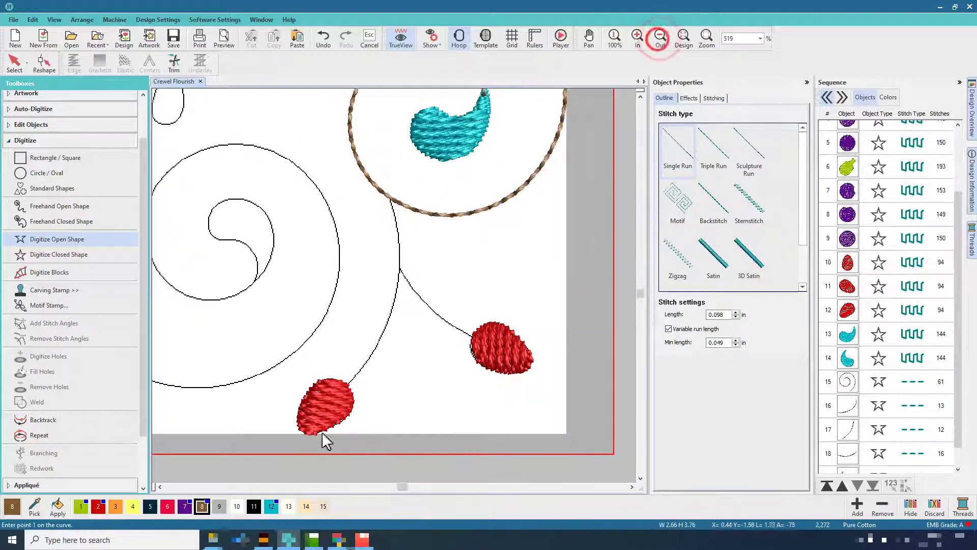
left_click(338, 394)
left_click(362, 369)
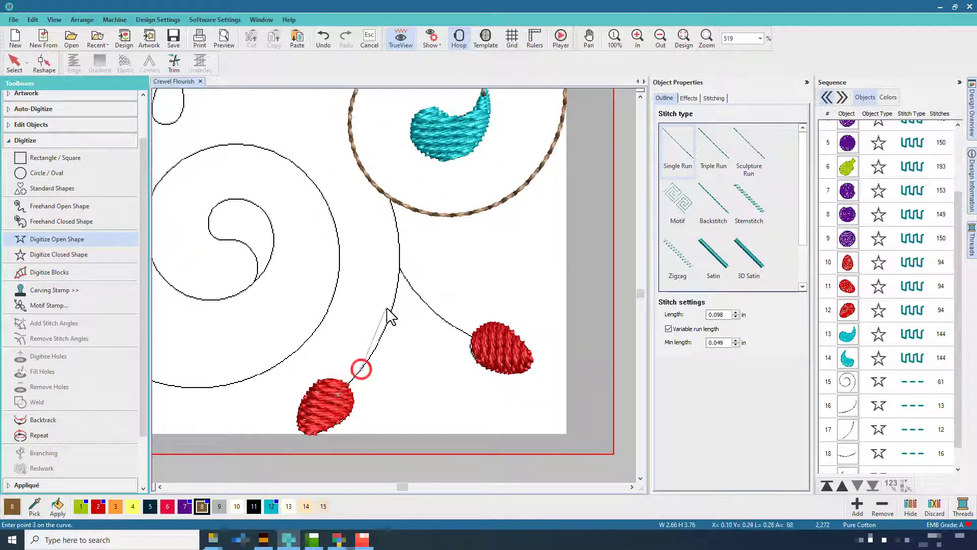
left_click(392, 309)
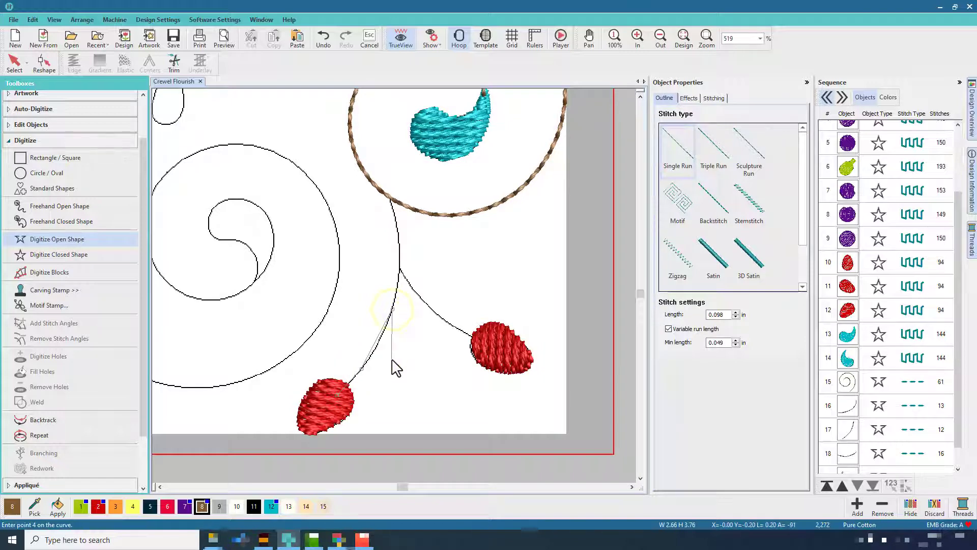
key("BackSpace")
key("BackSpace")
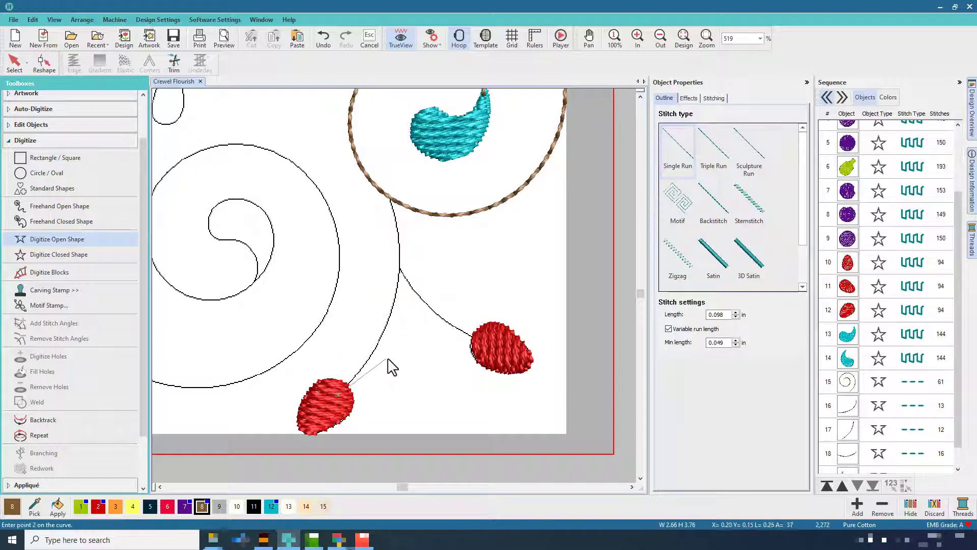
Step: Trace the left red bud's stem up past the fork to the spiral's lower edge and finish the open shape
left_click(373, 350)
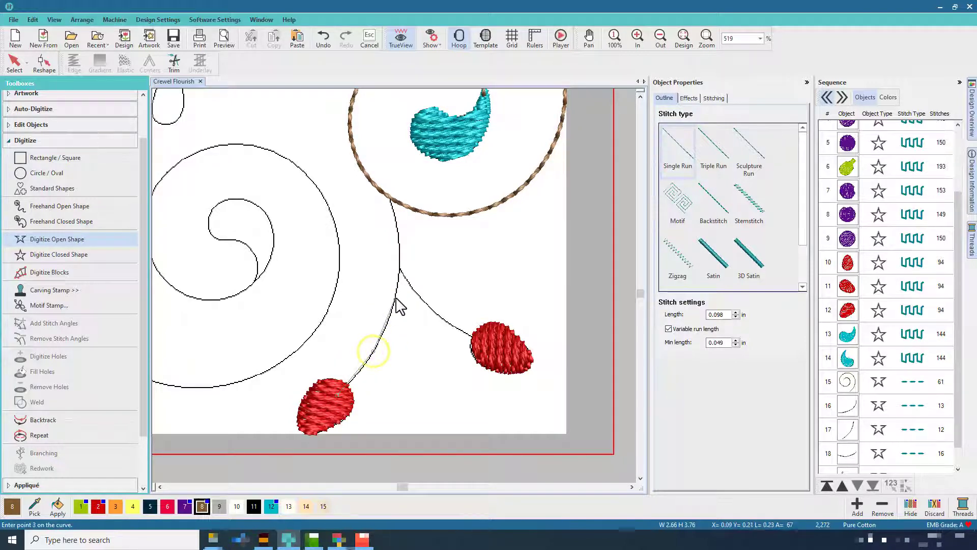
left_click(394, 301)
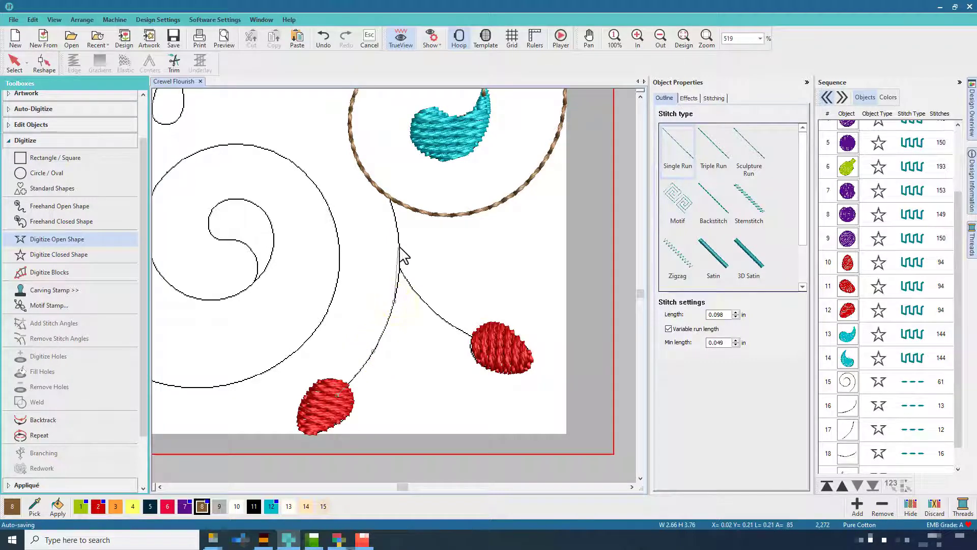
right_click(389, 195)
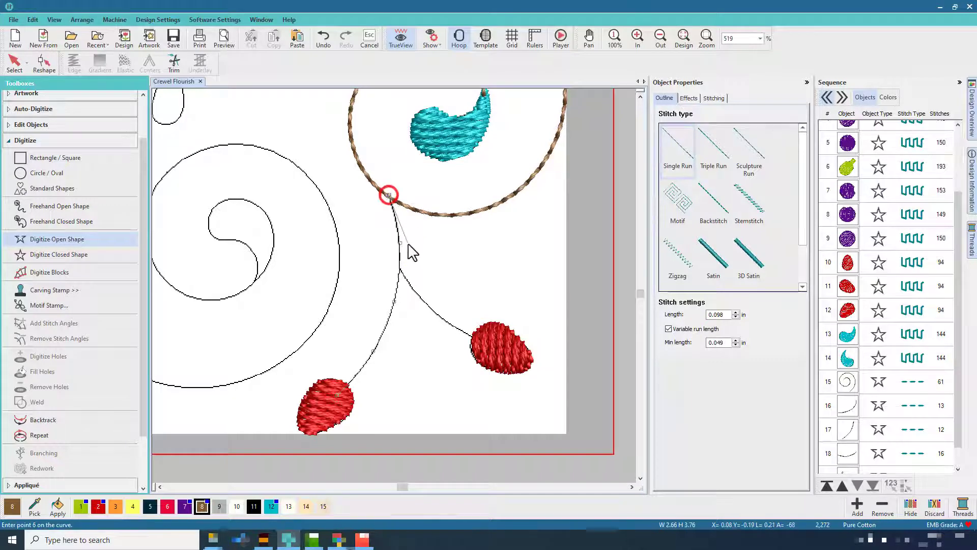
key("Return")
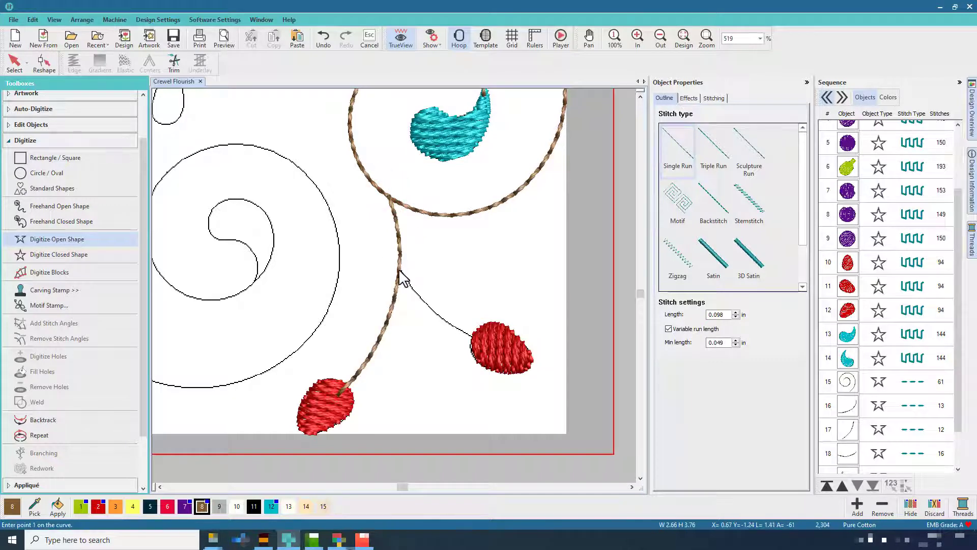
Step: Trace the right red bud's stem as an open Single Run shape from the bud up to the fork and finish it
left_click(475, 339)
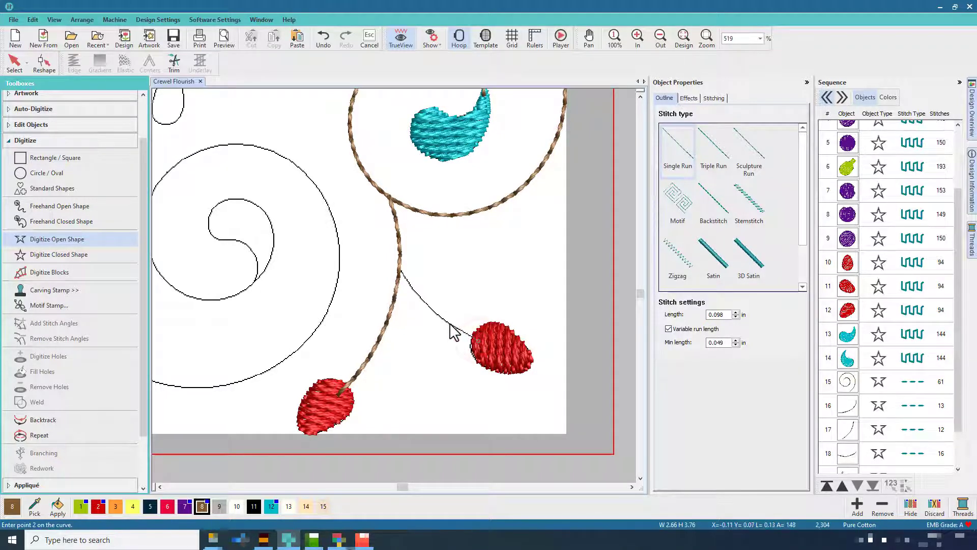
left_click(449, 323)
left_click(422, 299)
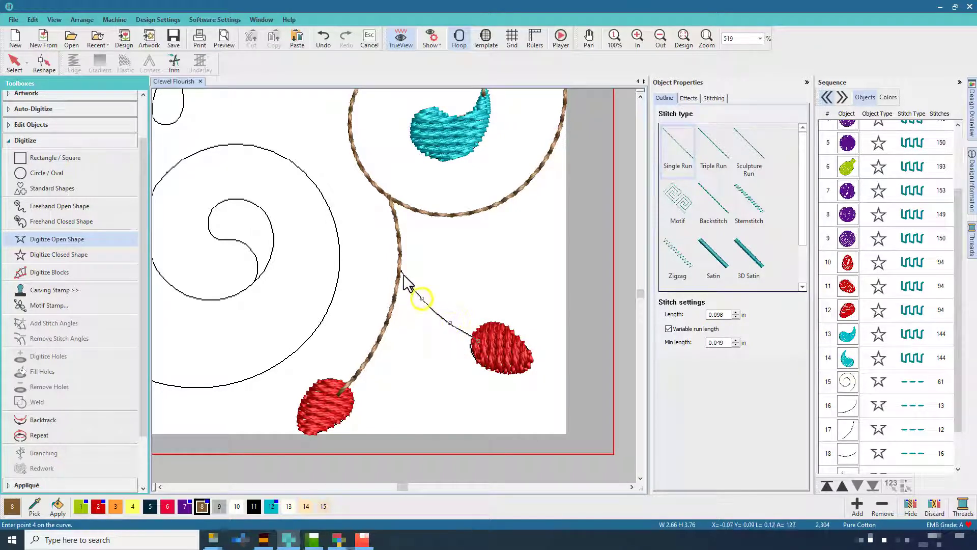
left_click(399, 266)
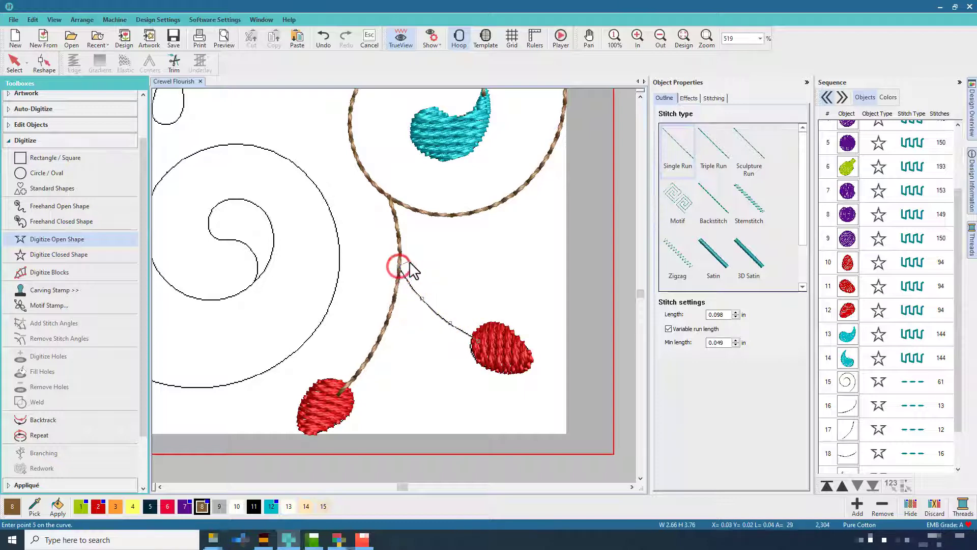
key("Return")
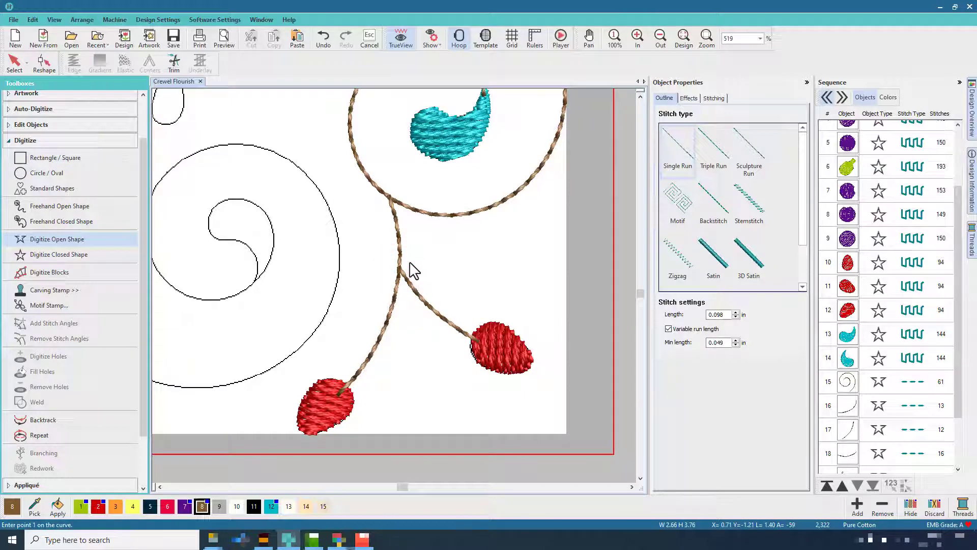
Step: Select all stitched objects and duplicate them with a two-part Circle Layout around the centre of the artwork
left_click(15, 65)
left_click(683, 38)
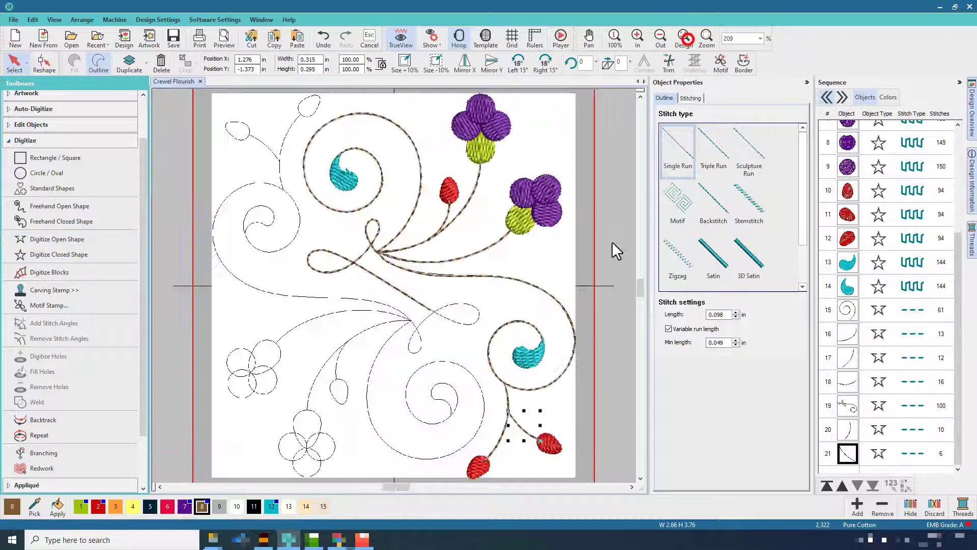
left_click(597, 301)
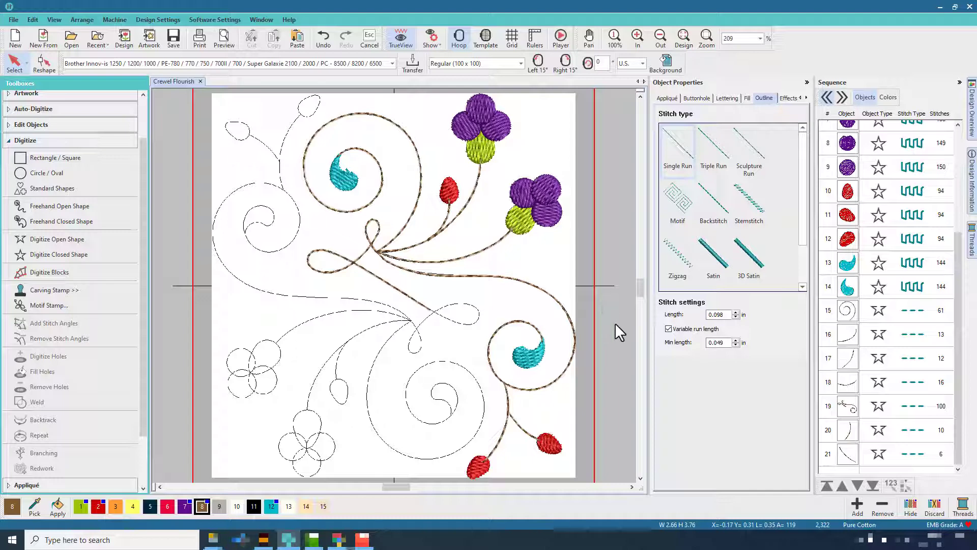
key("ctrl+a")
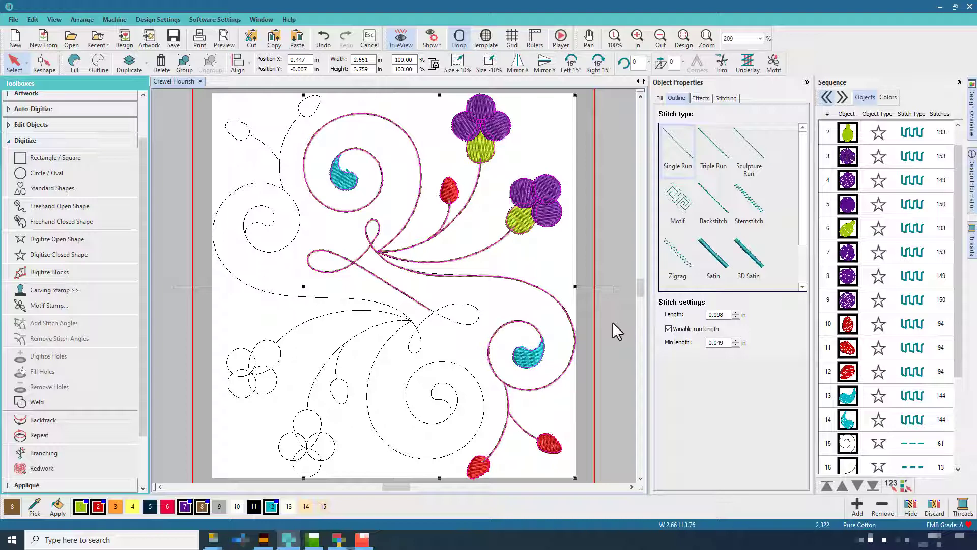
left_click(50, 139)
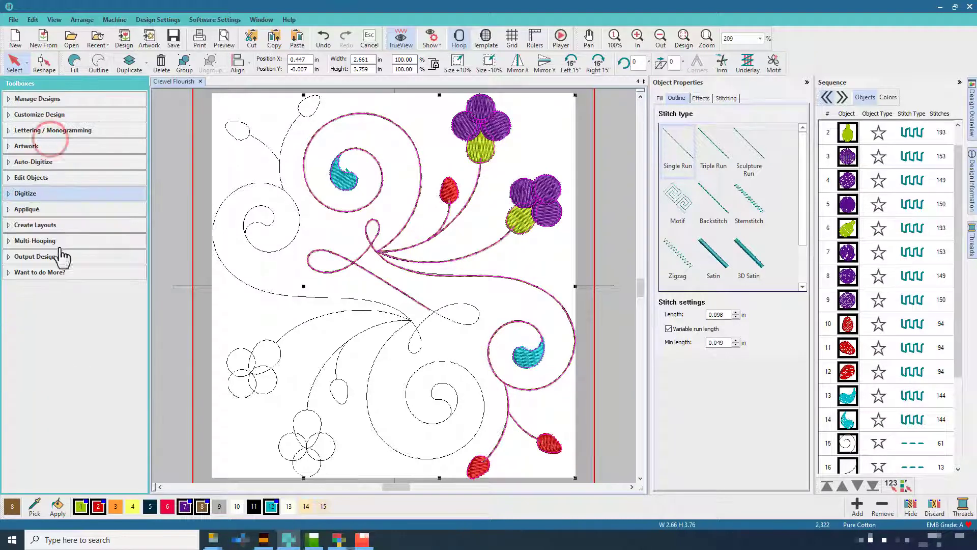
left_click(57, 225)
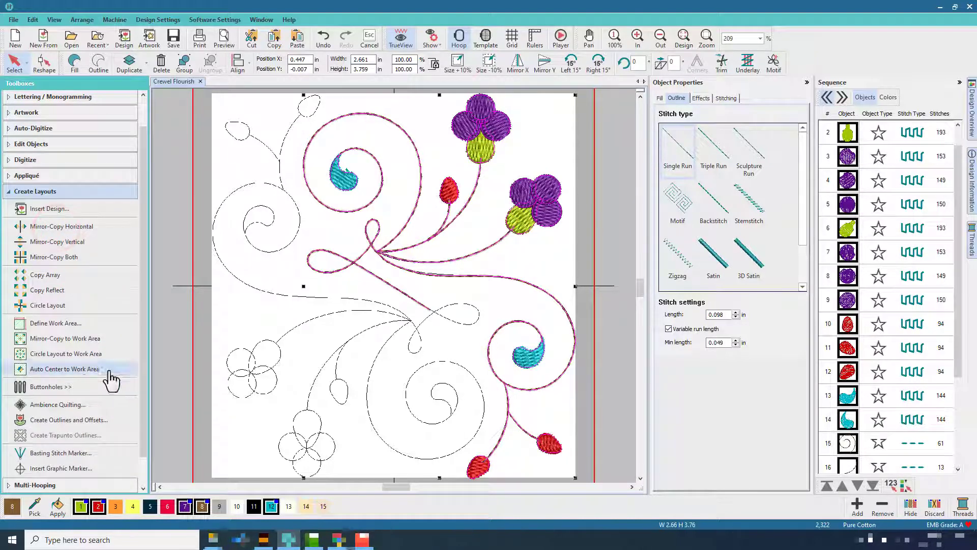
left_click(57, 305)
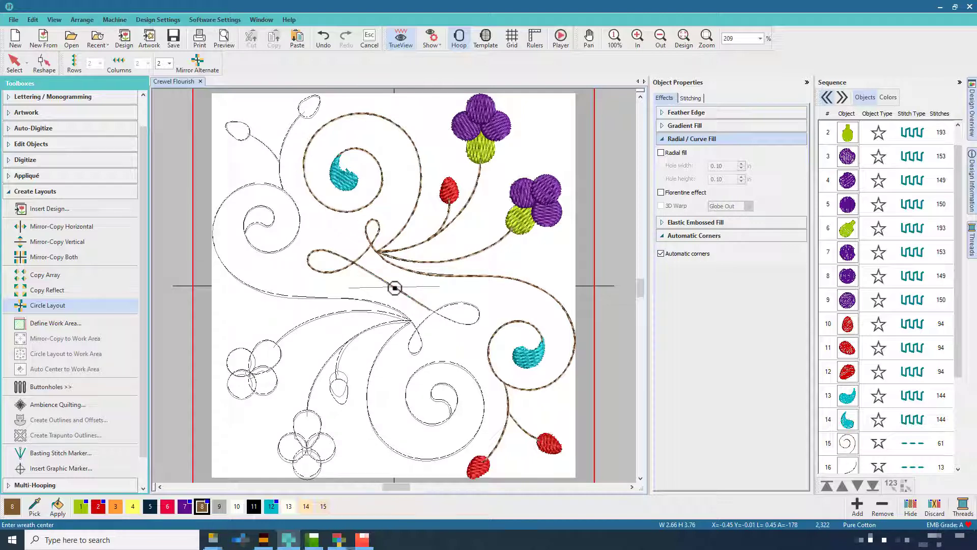
left_click(395, 287)
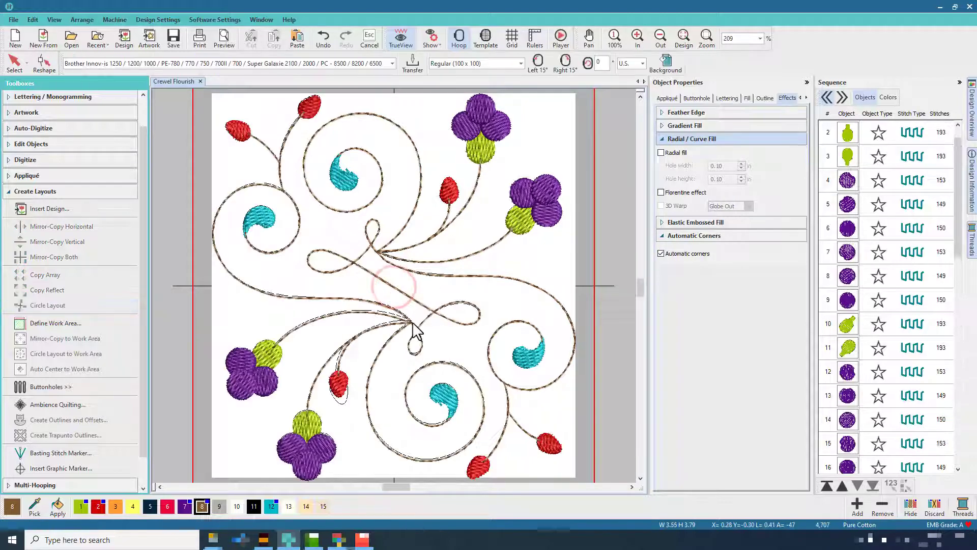
left_click(448, 343)
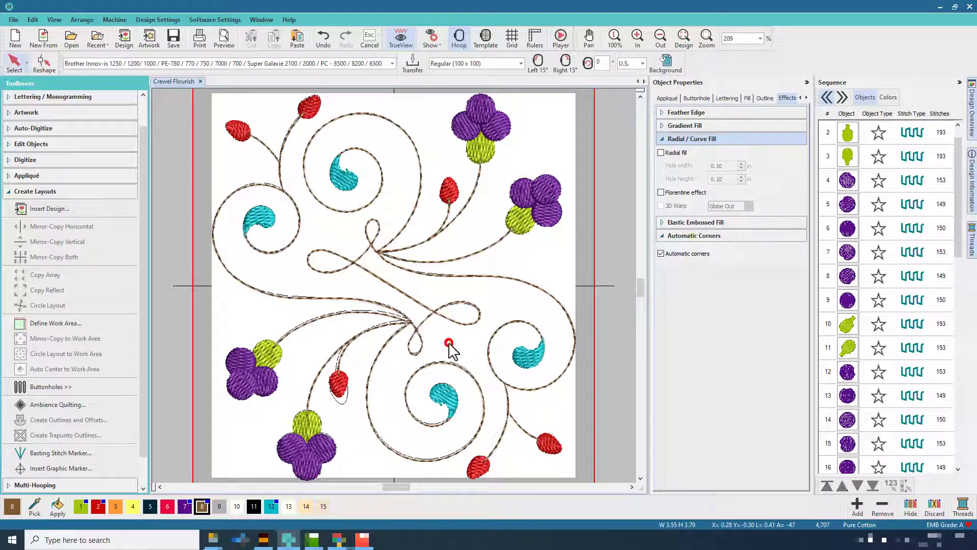
left_click(405, 295)
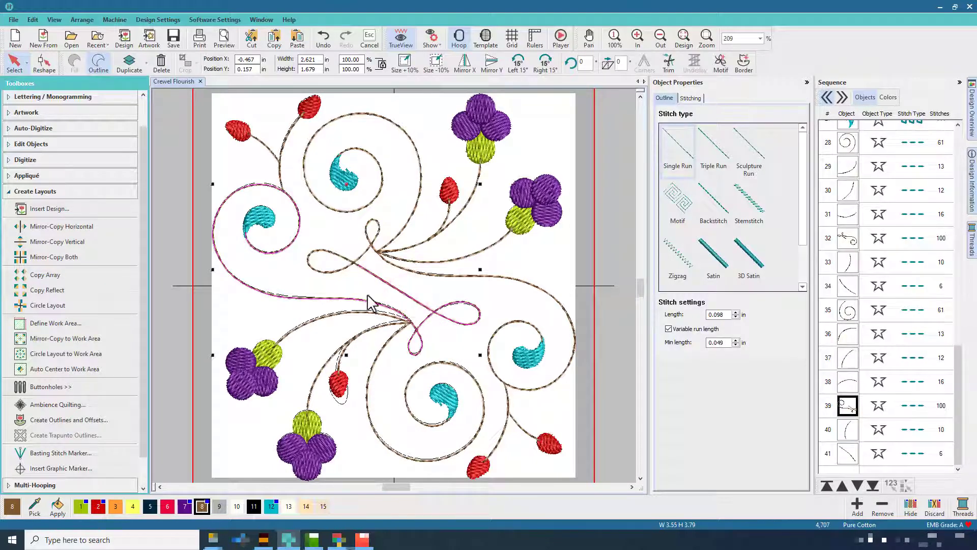
left_click(514, 305)
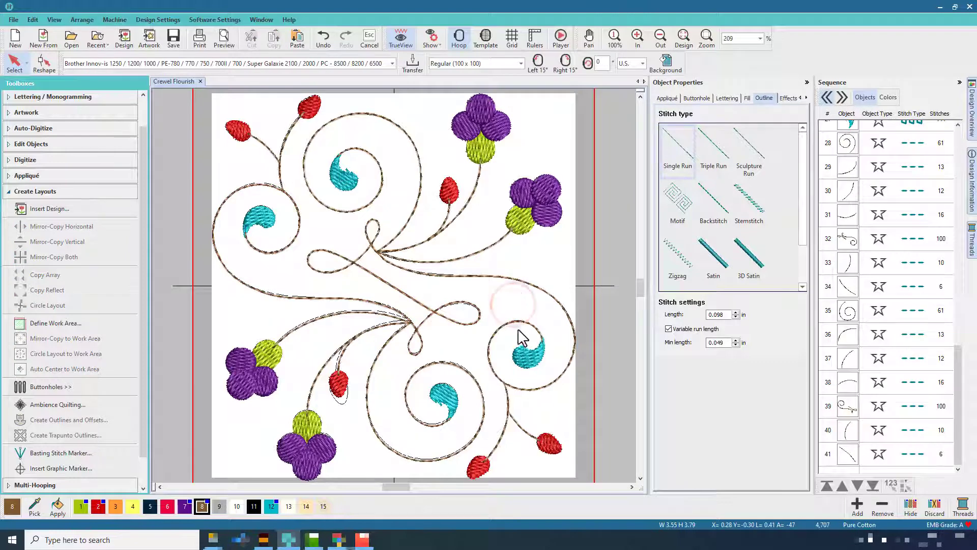
Step: Unlock the background artwork listed first in the sequence and delete it from the design
scroll(885, 216, "up", 7)
scroll(885, 216, "up", 3)
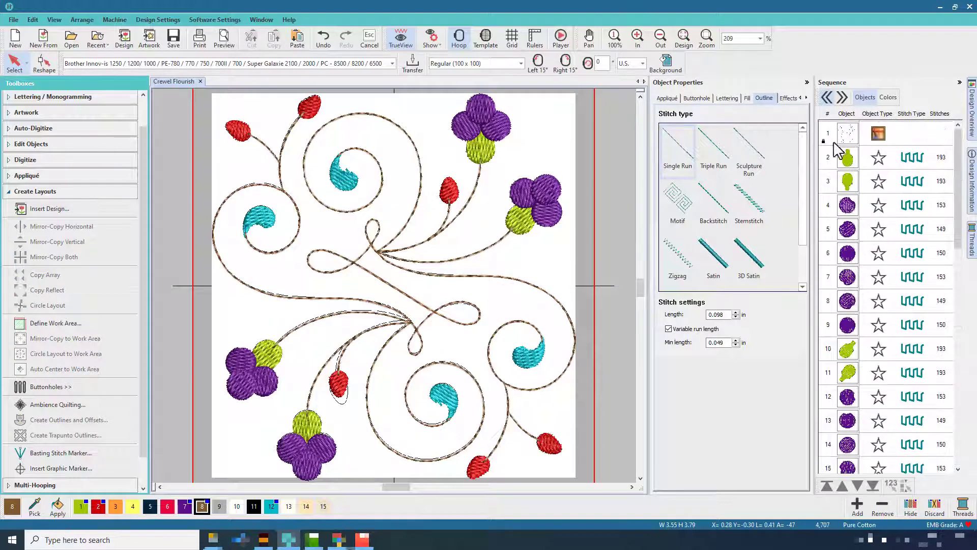
right_click(844, 134)
left_click(876, 281)
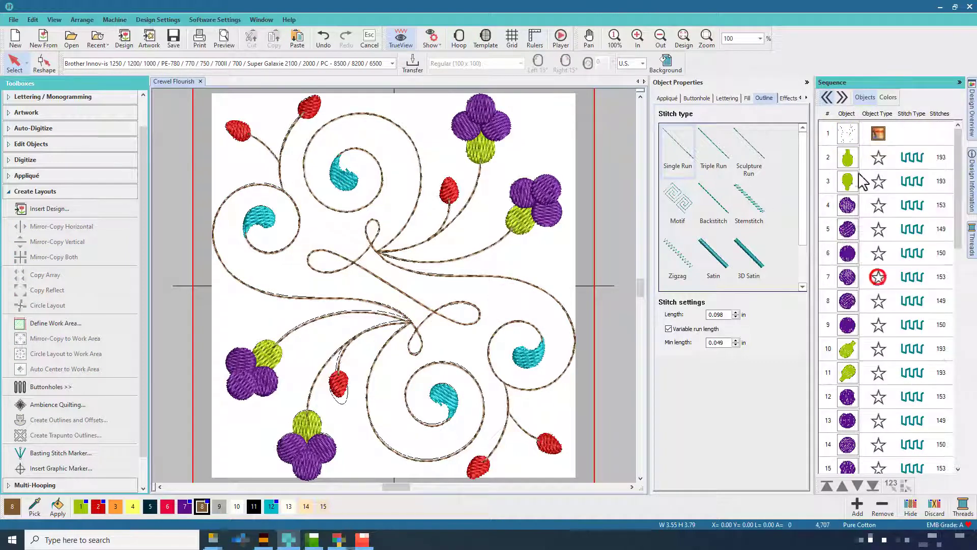
right_click(849, 133)
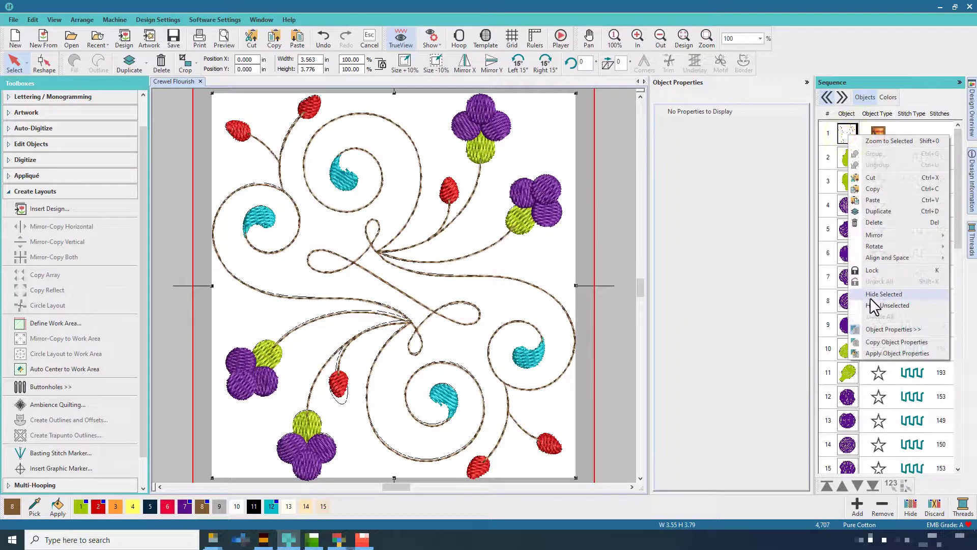
left_click(884, 222)
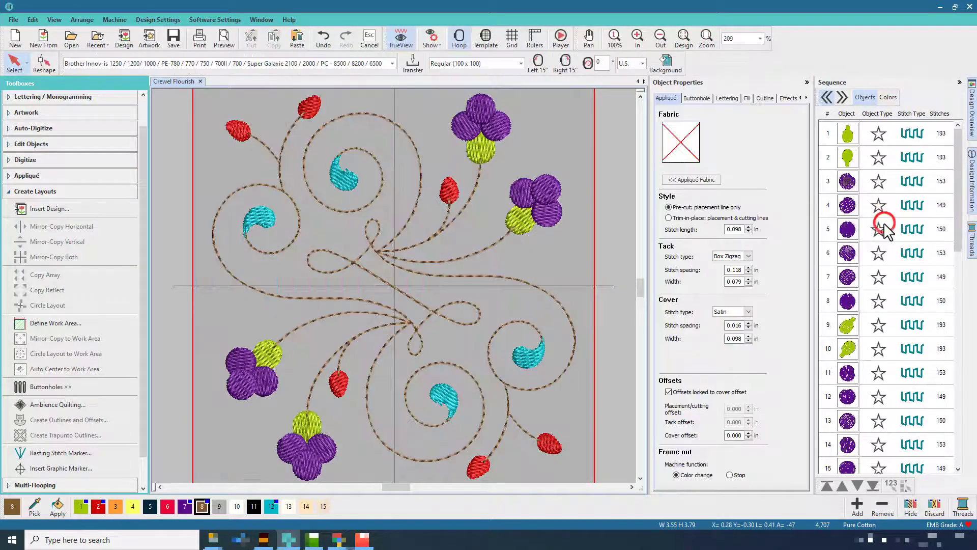
Step: Select the whole design and set the hoop position to automatic centering in the machine and hoop settings
left_click(687, 38)
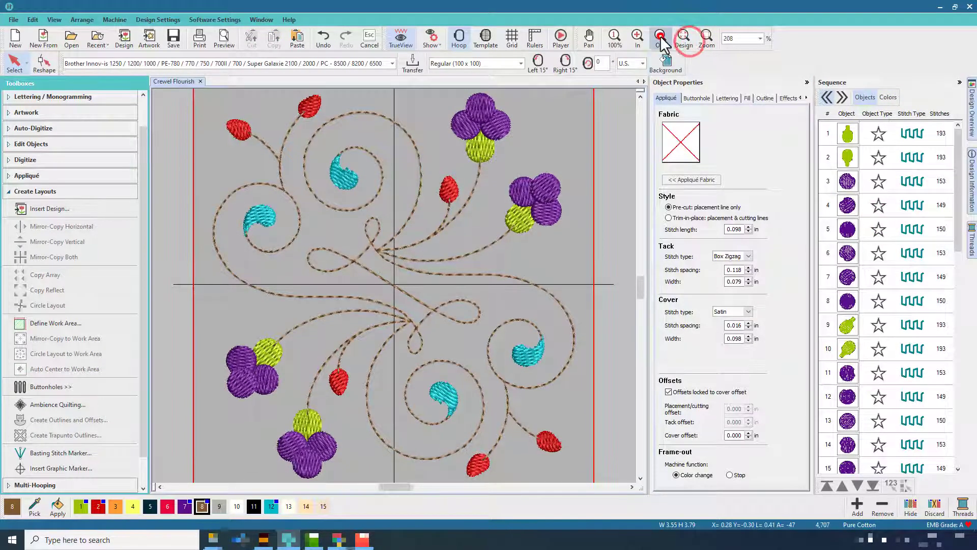
left_click(662, 41)
left_click(580, 212)
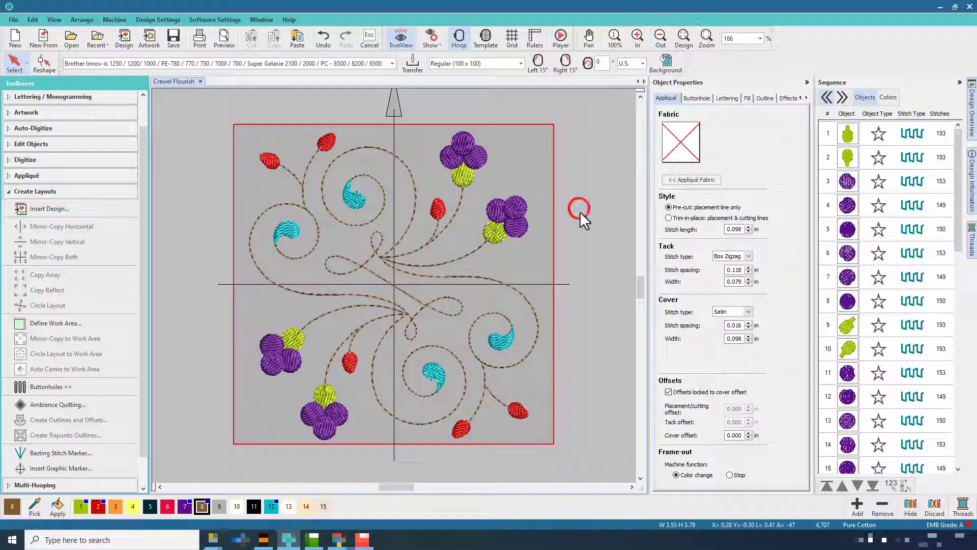
left_click(201, 102)
key("ctrl+a")
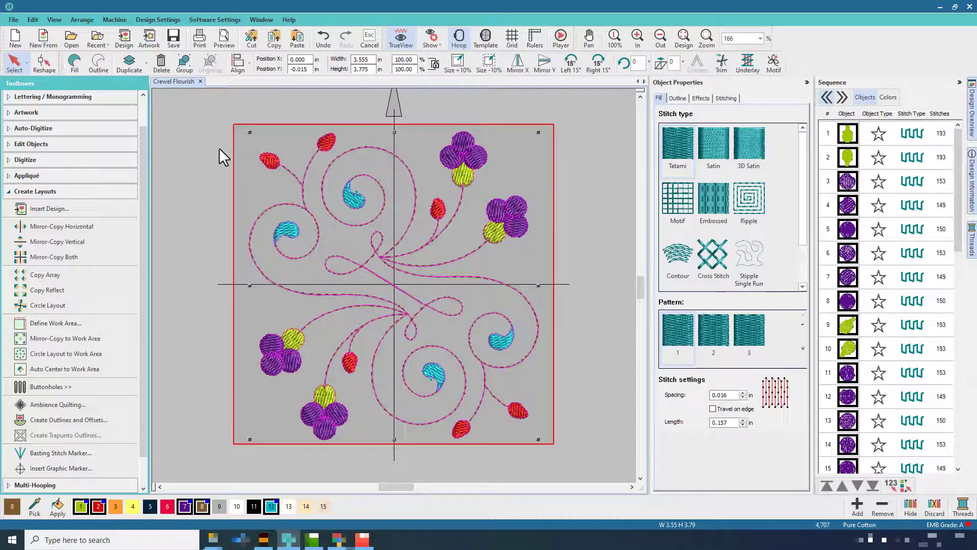
left_click(452, 41)
left_click(409, 279)
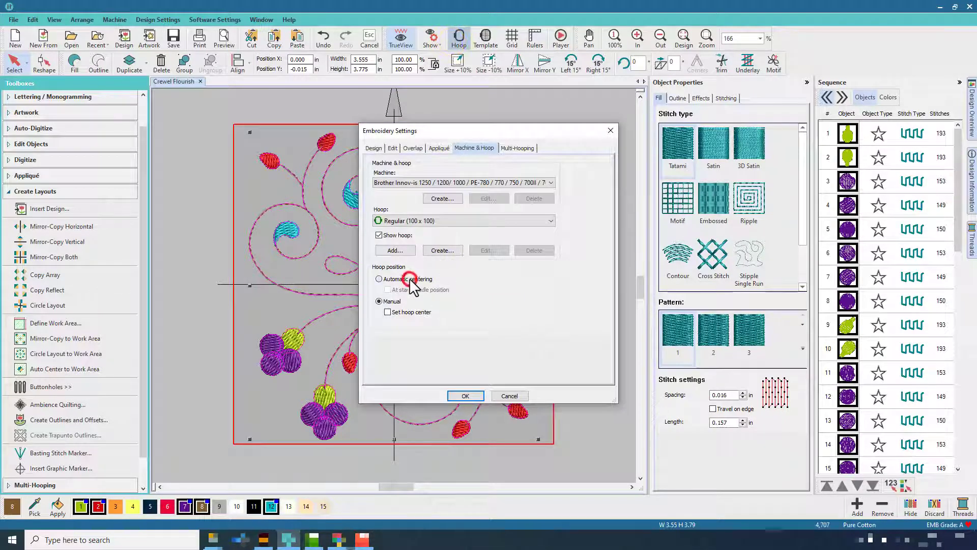
left_click(474, 395)
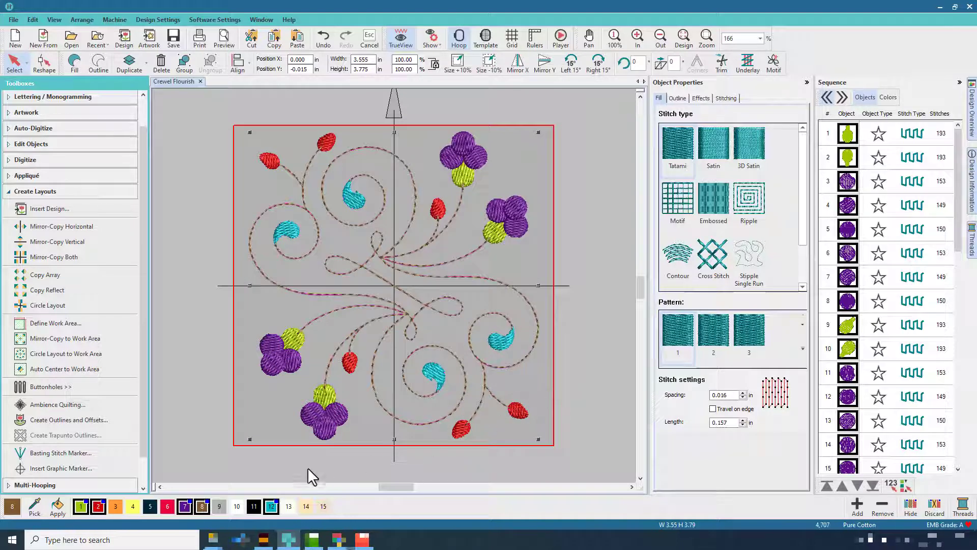
Step: Recolor the whole design black with color 11 and turn it into a Redwork object with an automatically placed entry/exit point
left_click(253, 507)
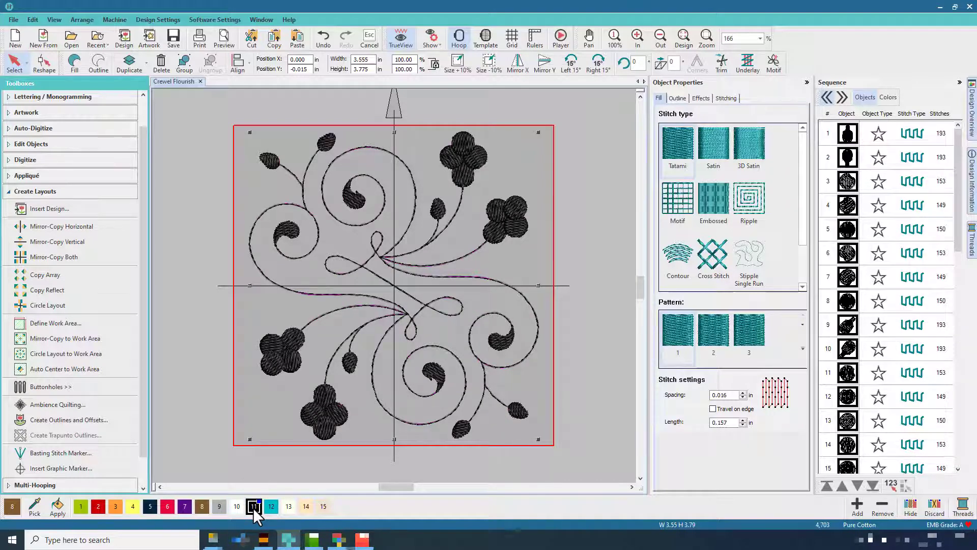
left_click(44, 193)
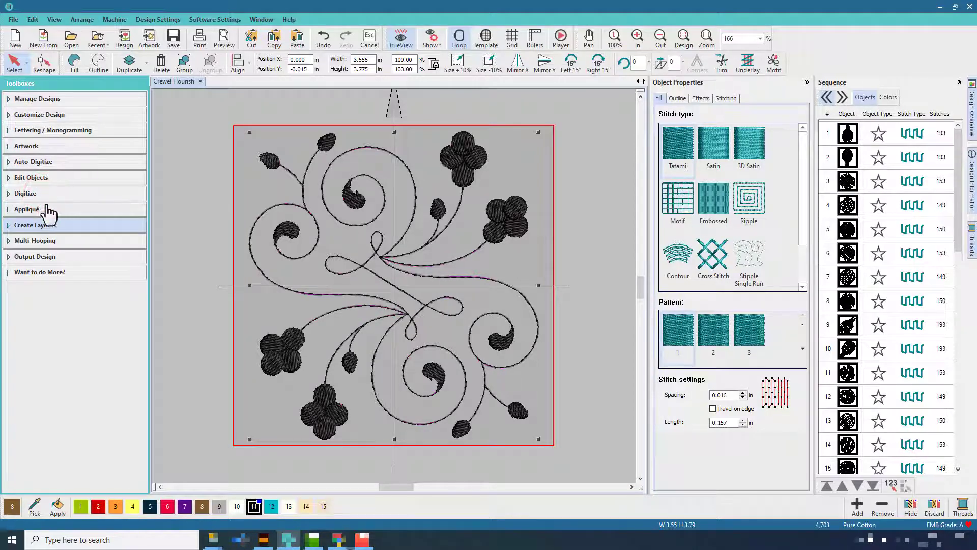
left_click(45, 193)
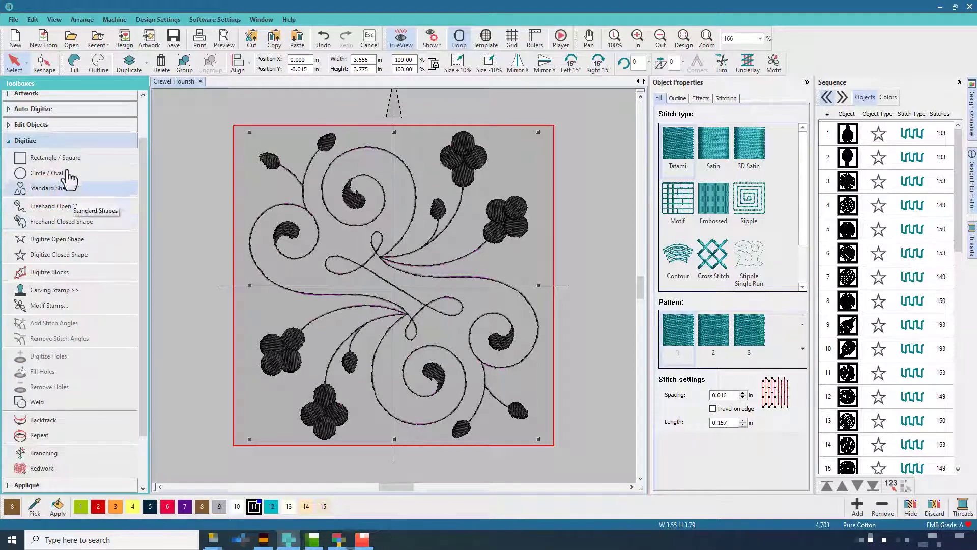
left_click(56, 141)
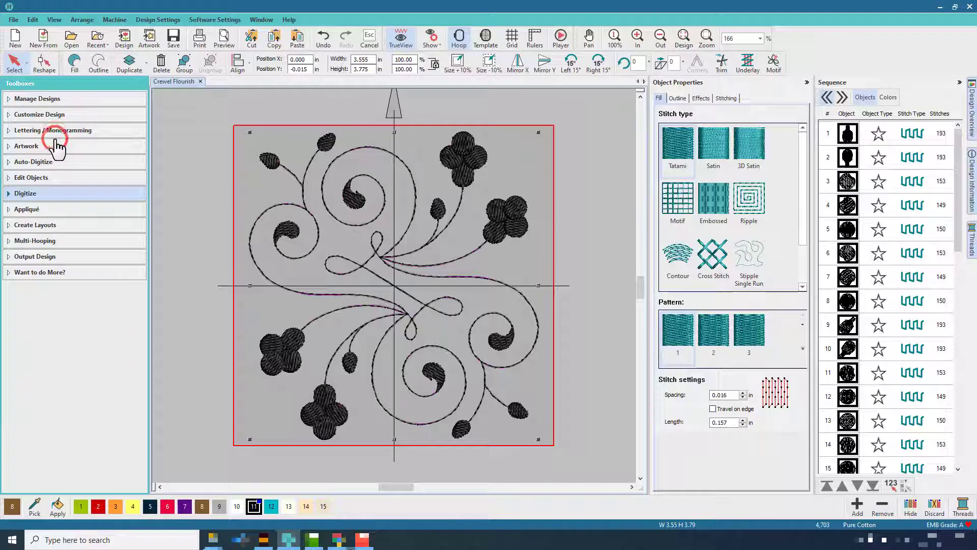
left_click(56, 225)
left_click(54, 221)
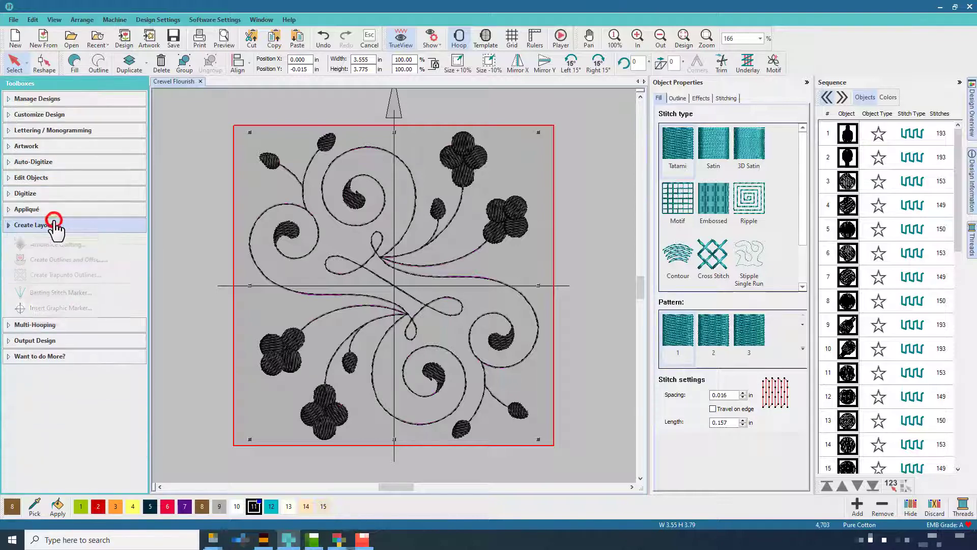
left_click(45, 178)
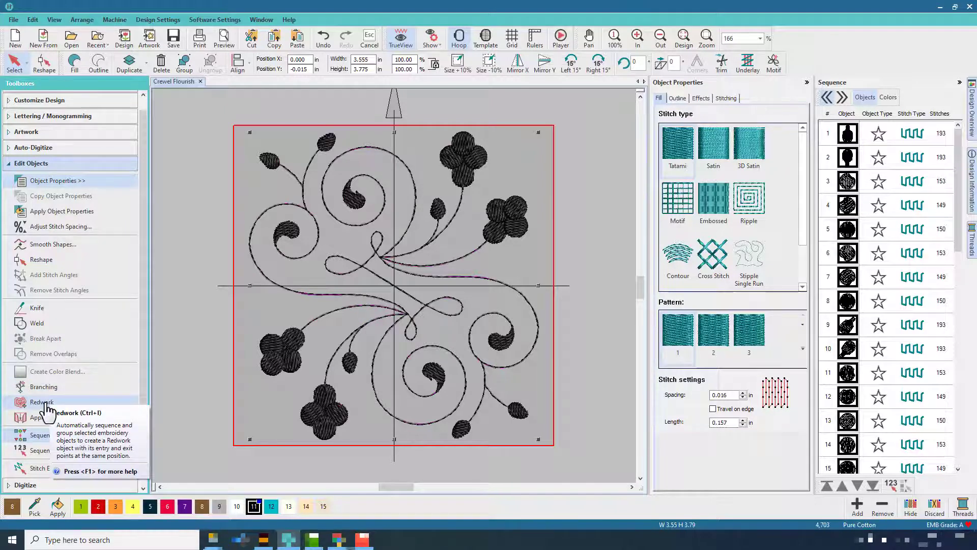
left_click(45, 403)
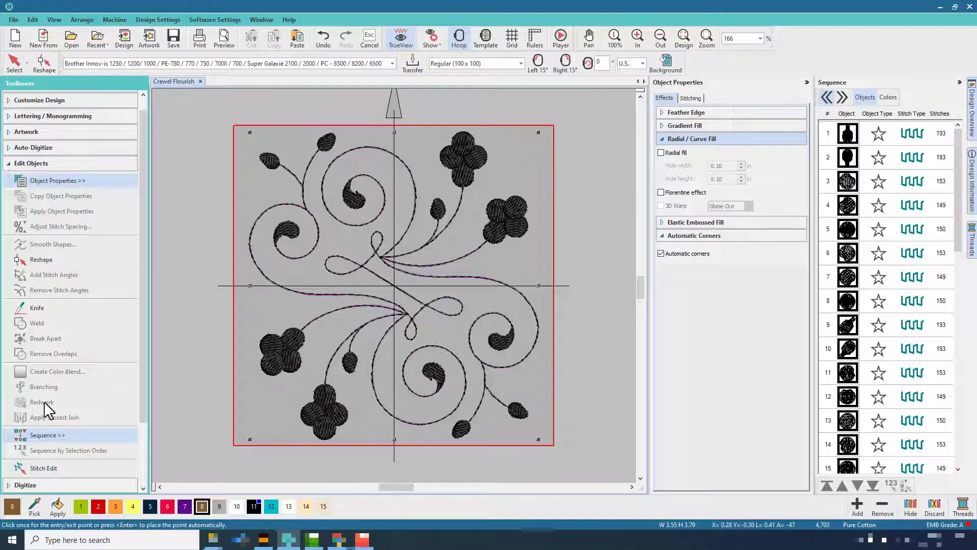
key("Return")
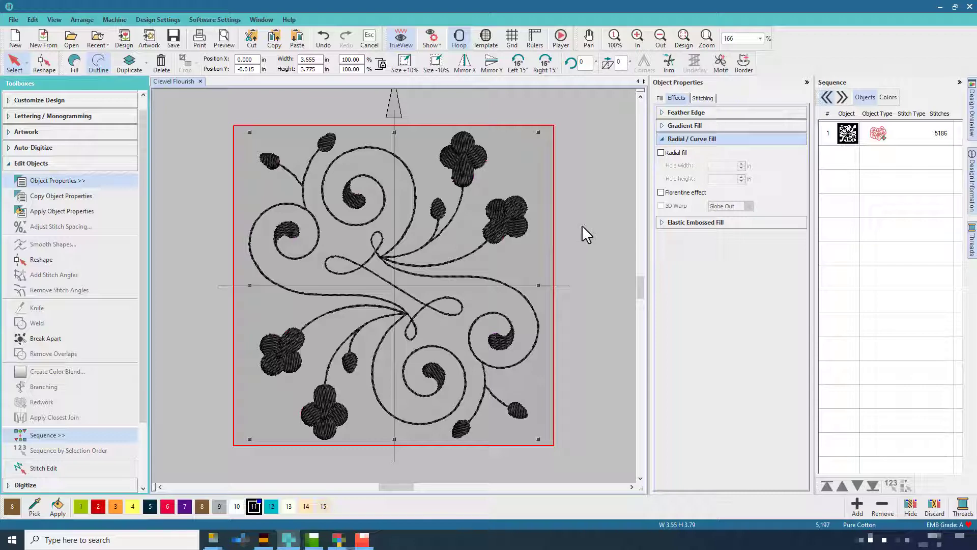
left_click(200, 178)
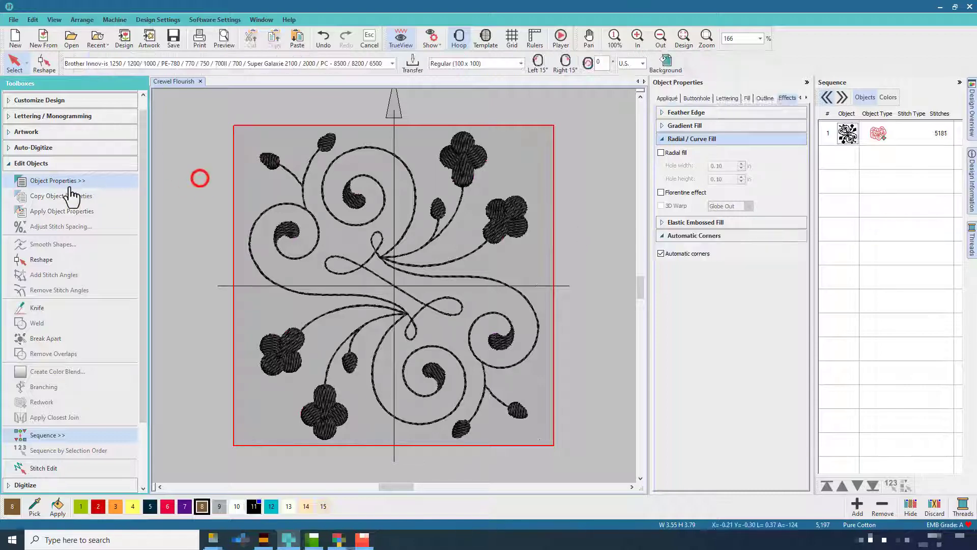
Step: Digitize a square single-run outline about 3.57 in wide, roughly centred over the flourish design inside the hoop
left_click(34, 164)
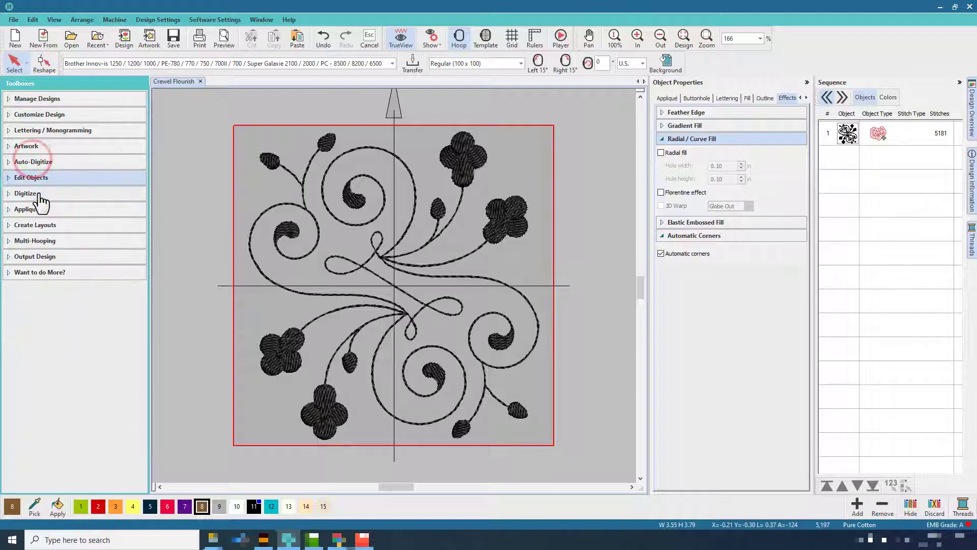
left_click(39, 190)
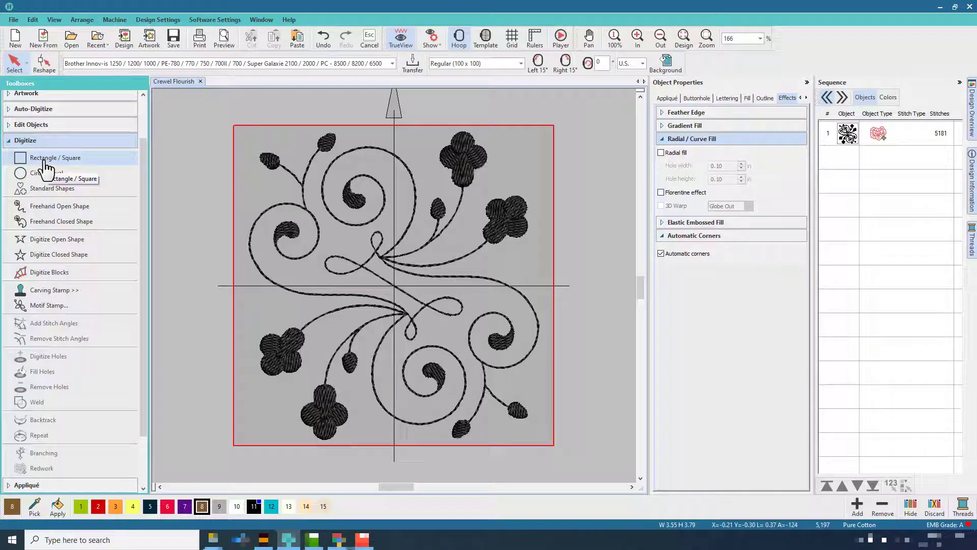
left_click(43, 156)
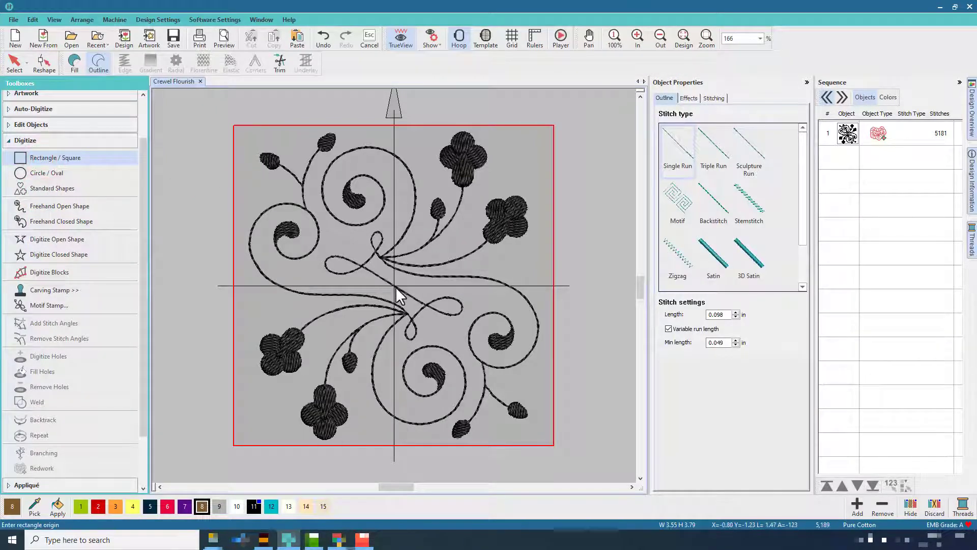
left_click(249, 139)
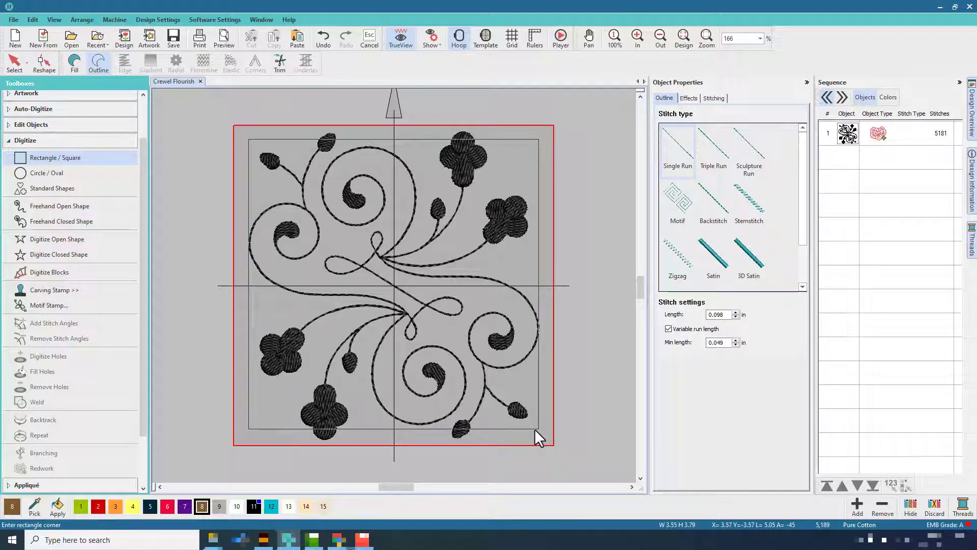
left_click(535, 429)
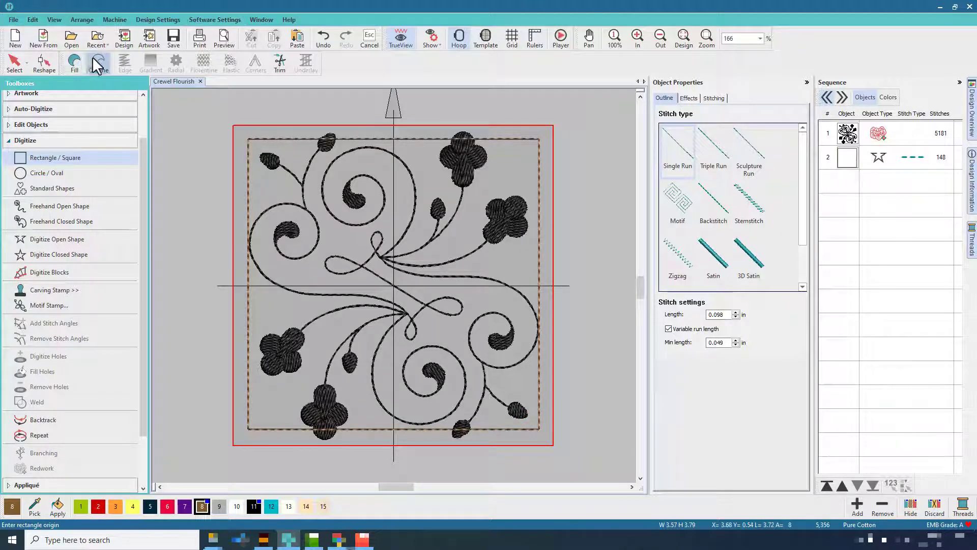
Step: Convert the new square from an outline to a fill with the Stipple Single Run stitch type
left_click(79, 63)
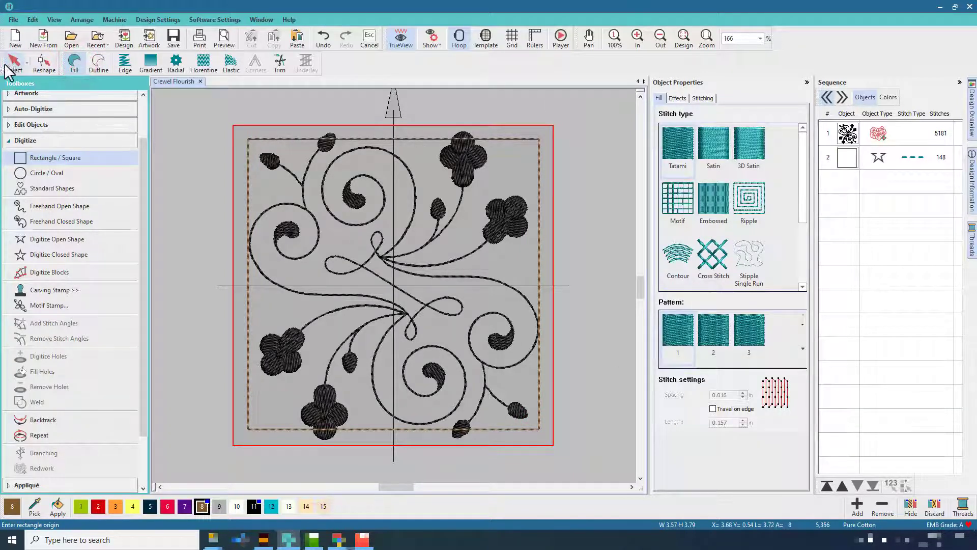
left_click(14, 63)
left_click(74, 62)
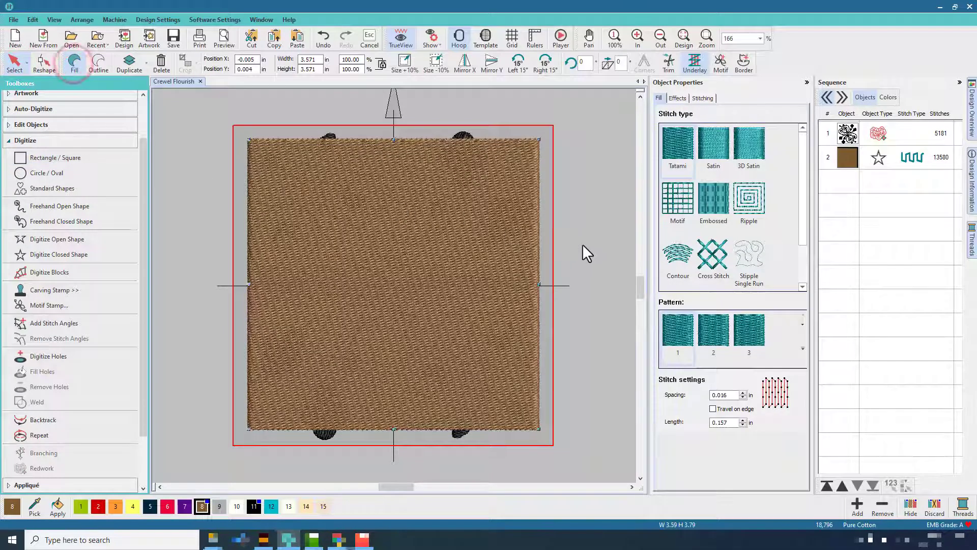
left_click(748, 262)
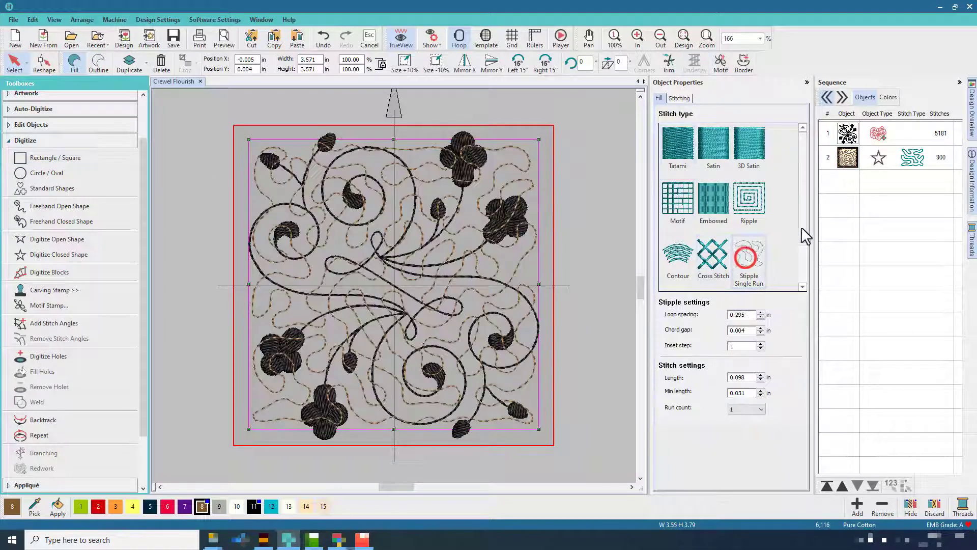
Step: Try an inset step of 2 on the stipple fill, return it to 1, and test a chord gap of 0.002 in
left_click(802, 224)
left_click_drag(804, 228, 802, 267)
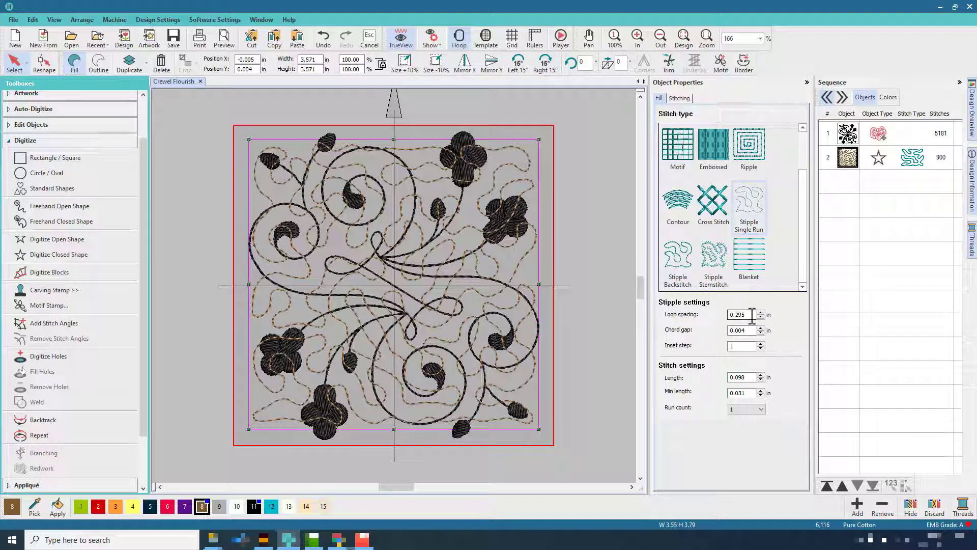
left_click(760, 344)
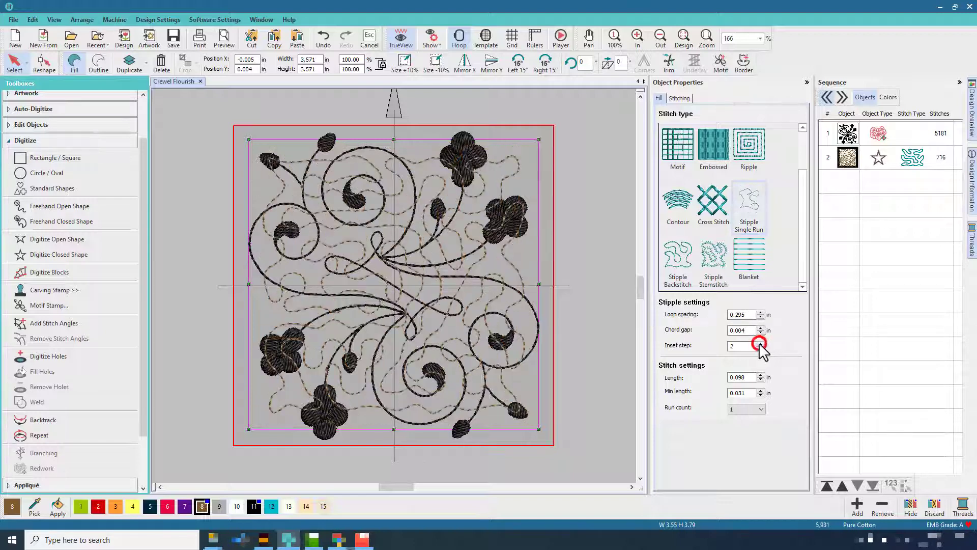
left_click(760, 348)
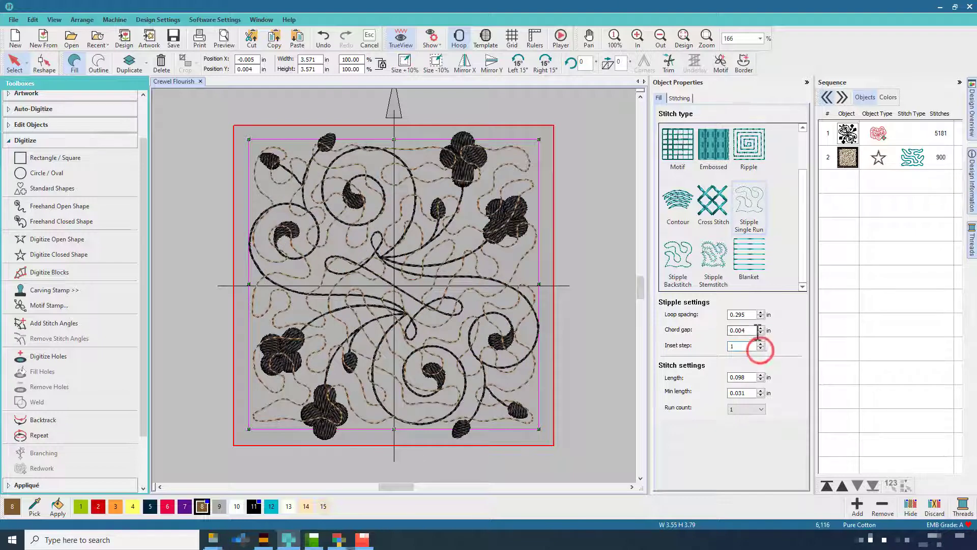
left_click(752, 330)
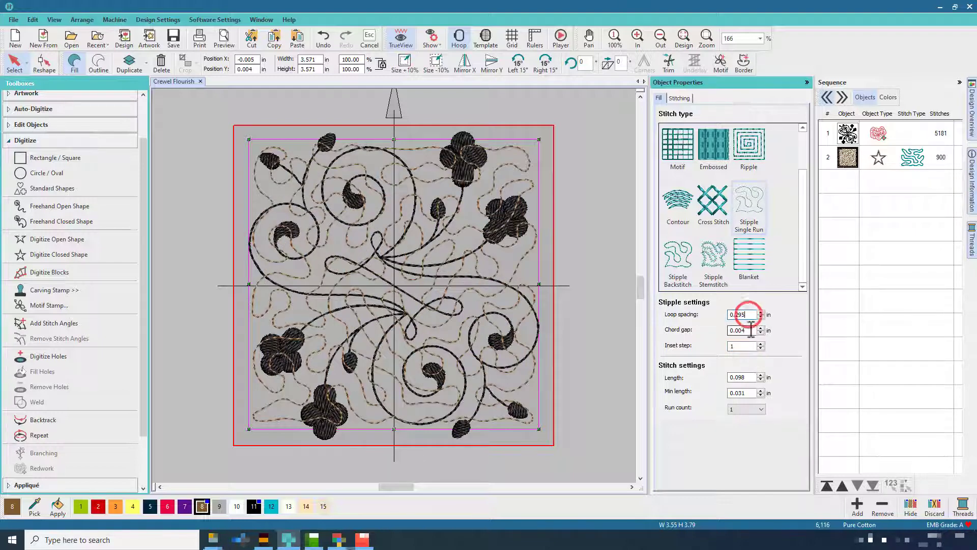
double_click(750, 330)
left_click_drag(745, 330, 743, 331)
type("2")
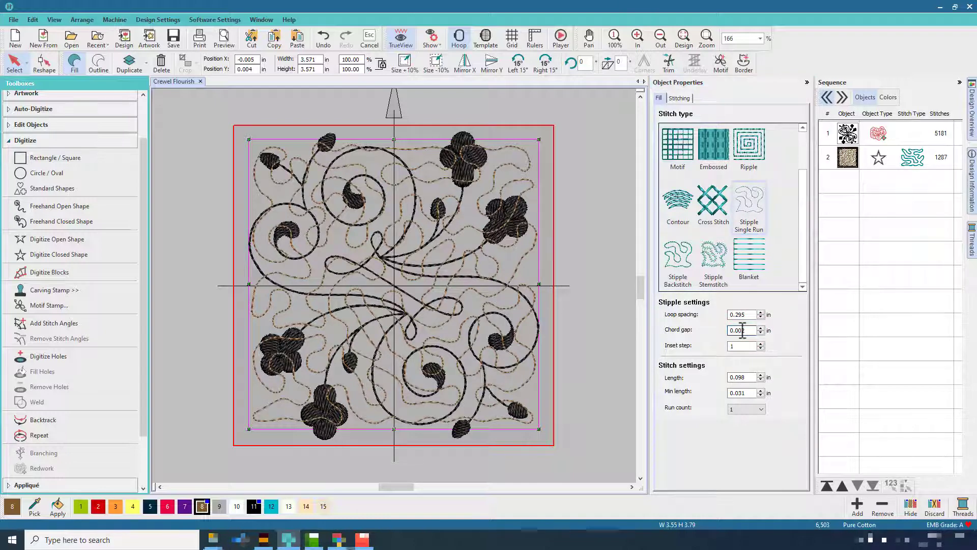
Step: Set the stipple fill's chord gap to 0.006 in and its loop spacing to 0.125 in
left_click_drag(743, 331, 756, 332)
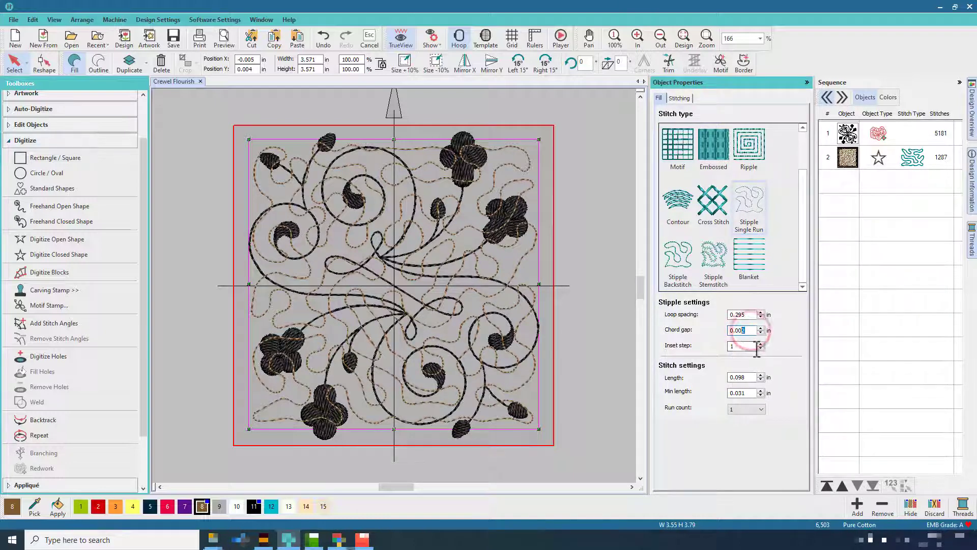
type("6")
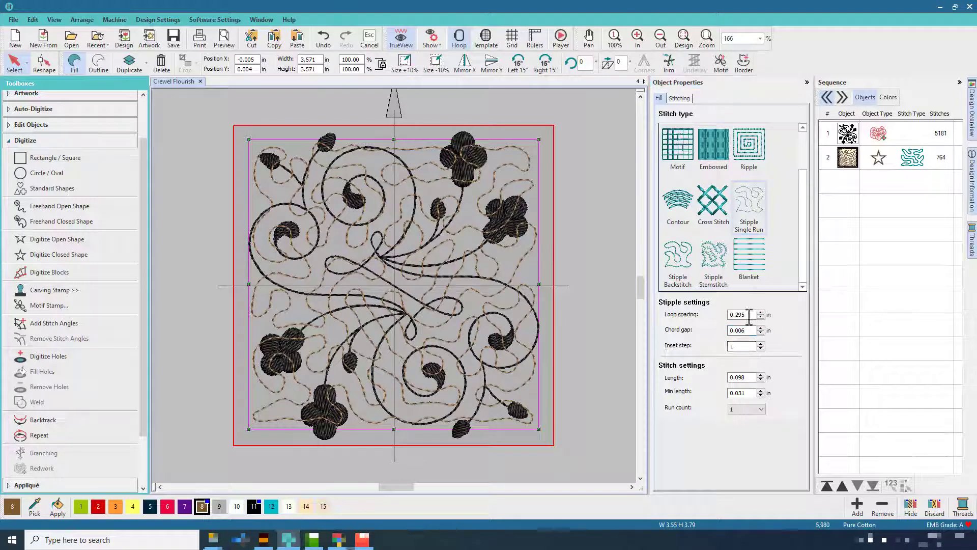
left_click_drag(734, 316, 753, 316)
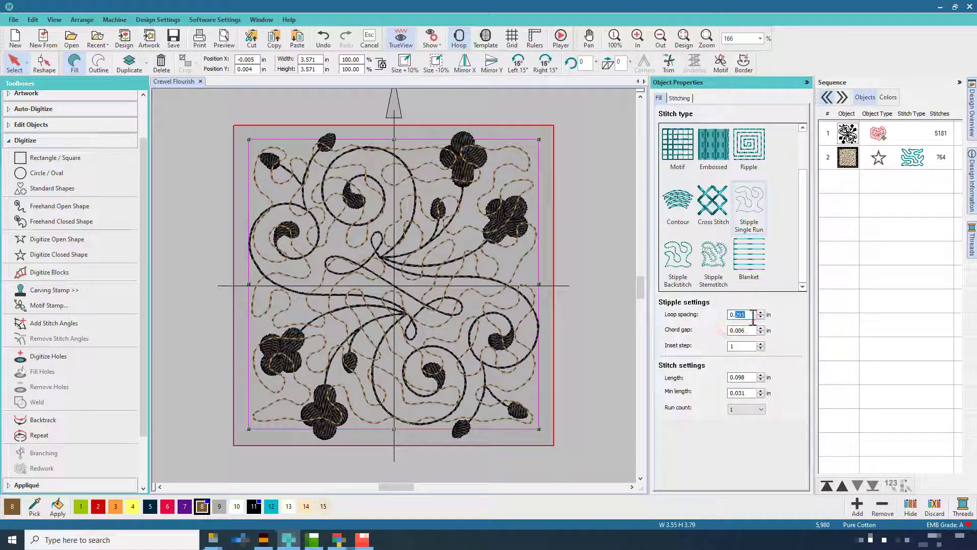
type("125")
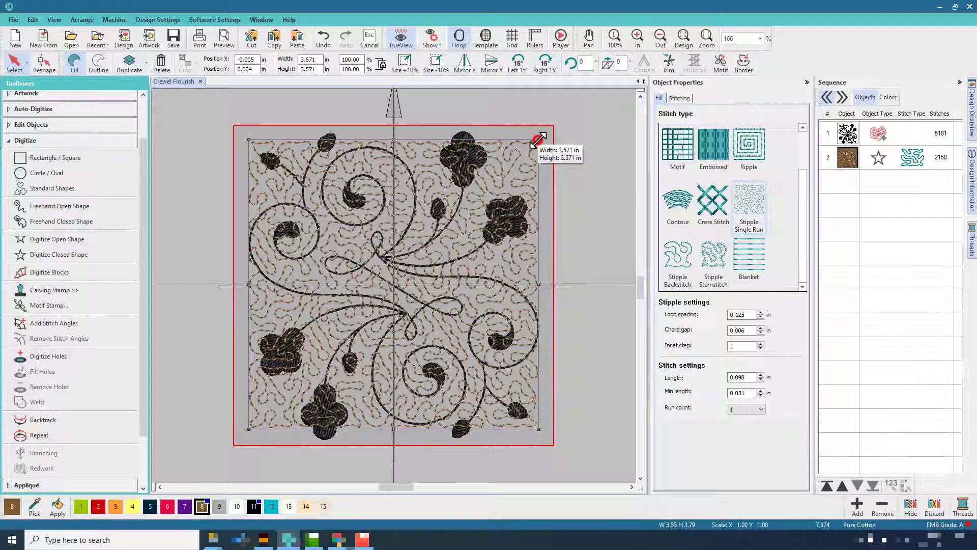
Step: Shrink the stippled square proportionally to about 3.27 in and move it ahead of the flourish in the stitching sequence
left_click_drag(539, 139, 532, 151)
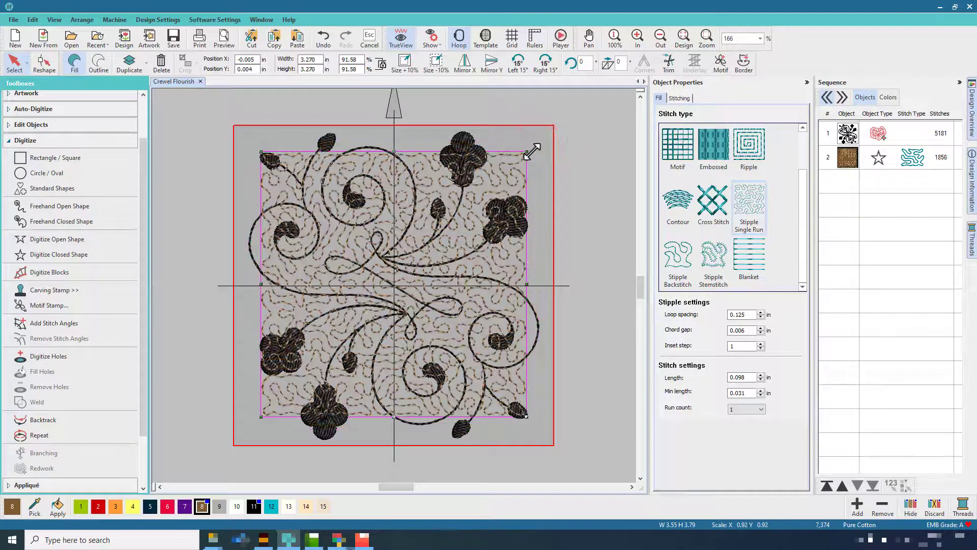
left_click(847, 161)
left_click(843, 485)
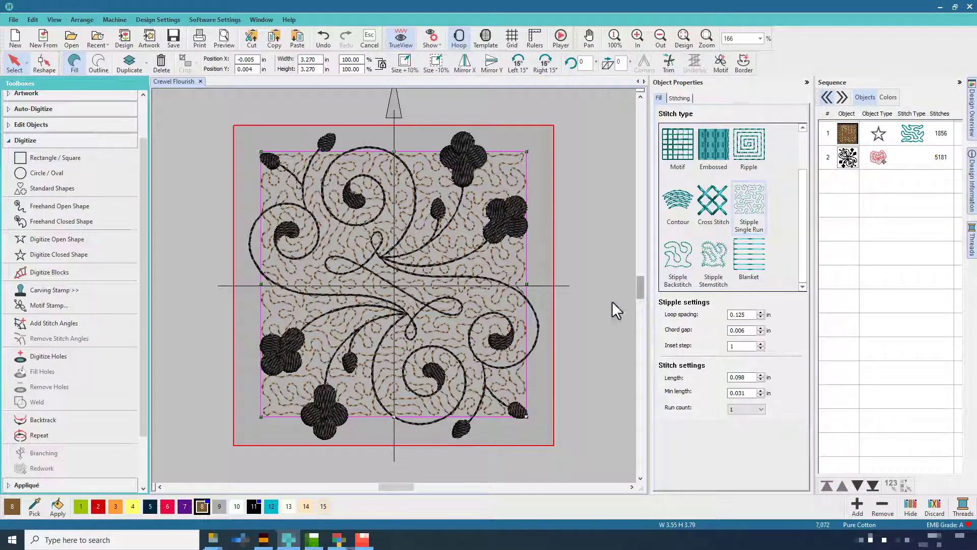
Step: Recolor the stippled square with color 9 and deselect it
left_click(218, 506)
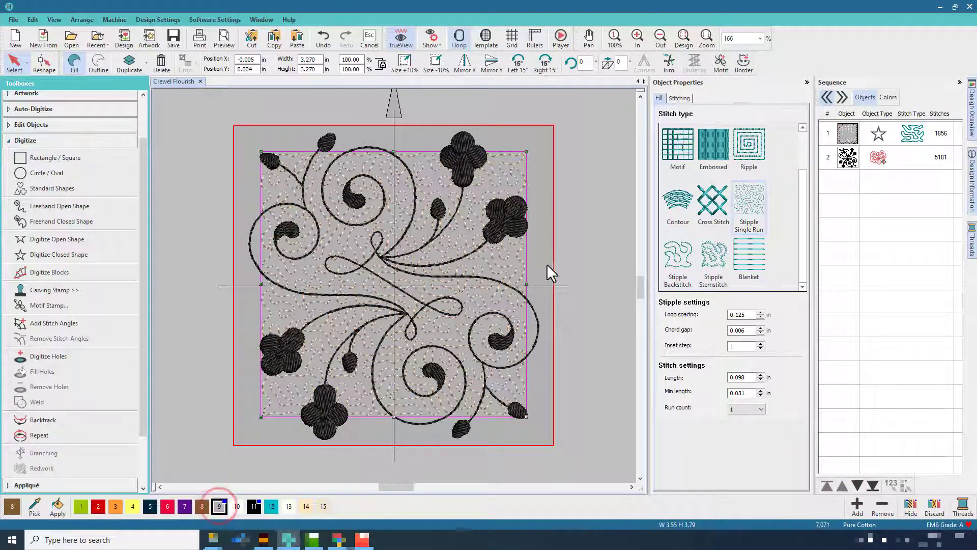
left_click(585, 239)
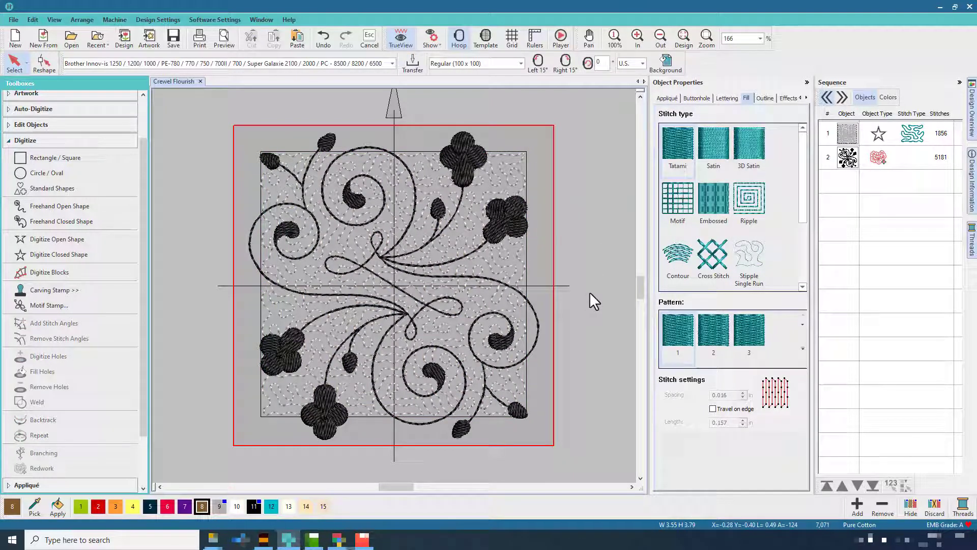
Step: Select the stippled square together with the black flourish and align their centers
left_click(513, 225)
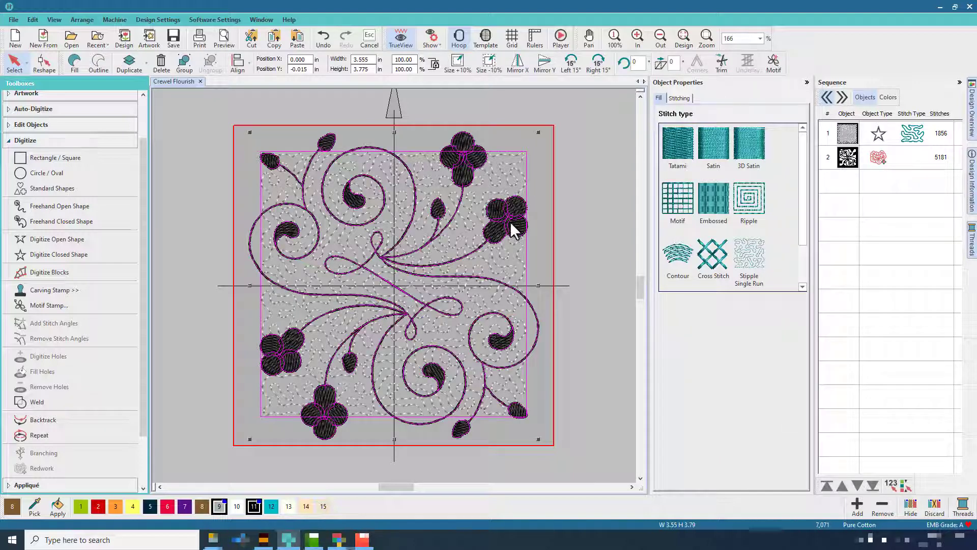
right_click(511, 223)
left_click(553, 345)
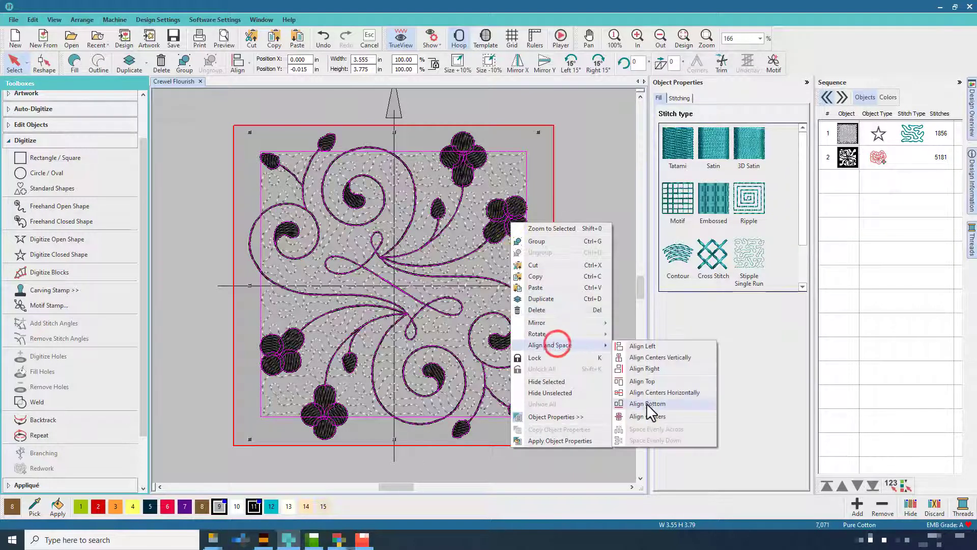
left_click(648, 416)
left_click(595, 275)
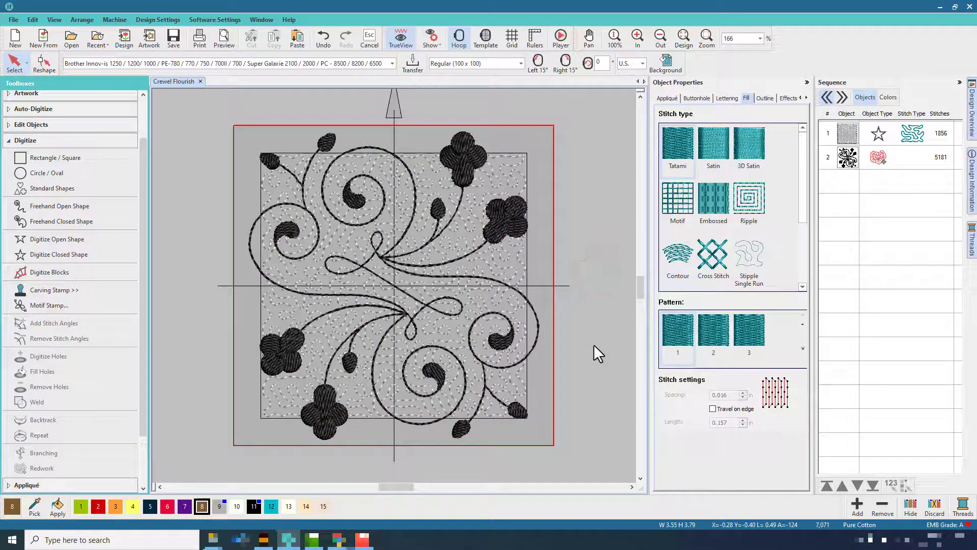
Step: Simulate the stitch-out of the whole design in the player, slowing it down and speeding it up, and stop the playback
left_click(555, 36)
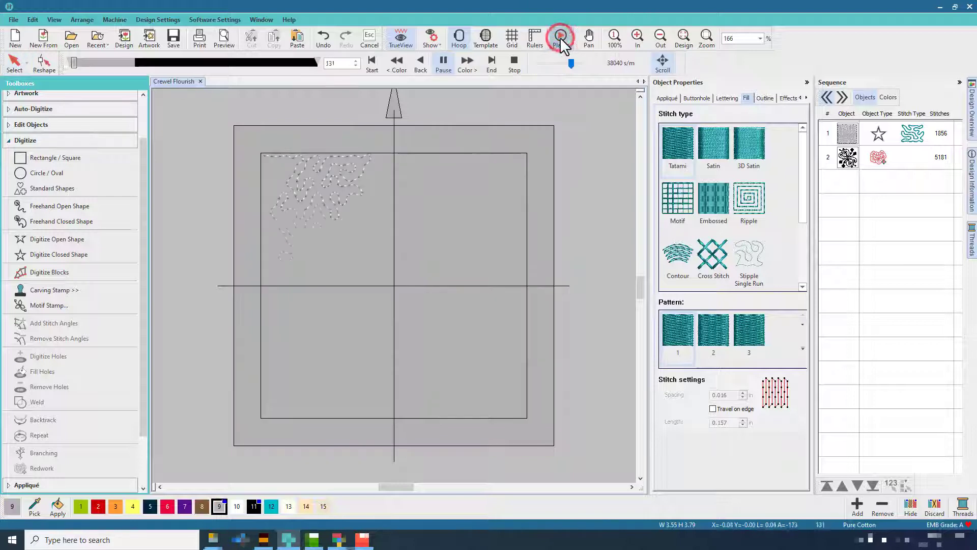
left_click(559, 64)
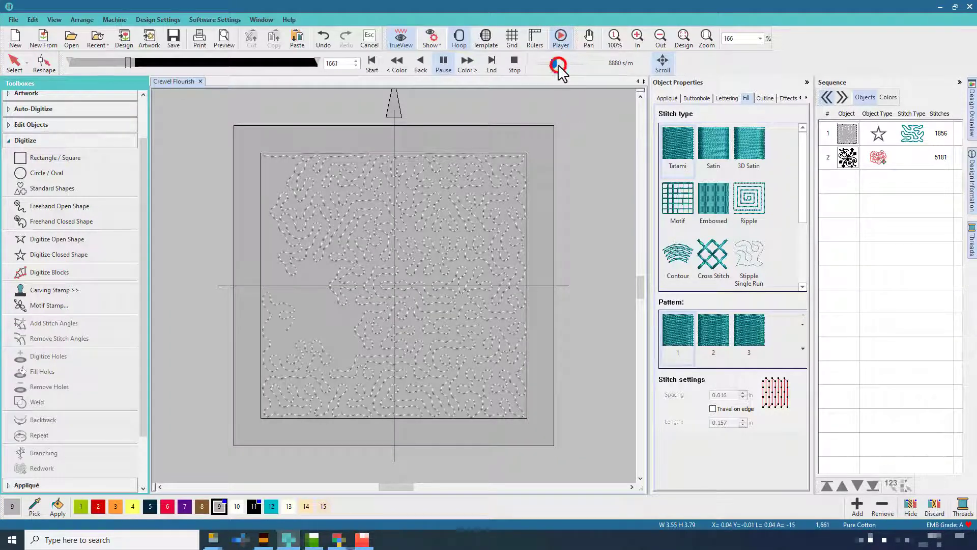
left_click(569, 63)
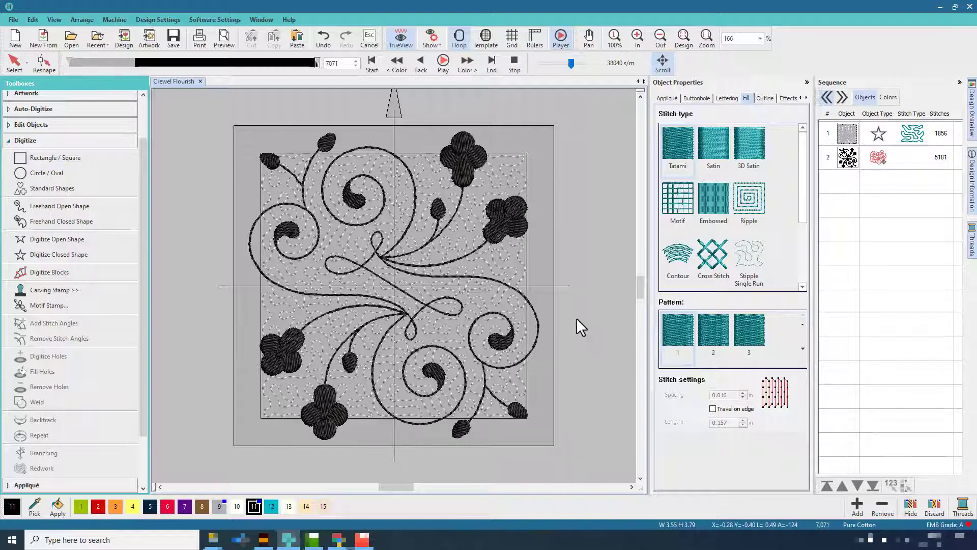
left_click(515, 65)
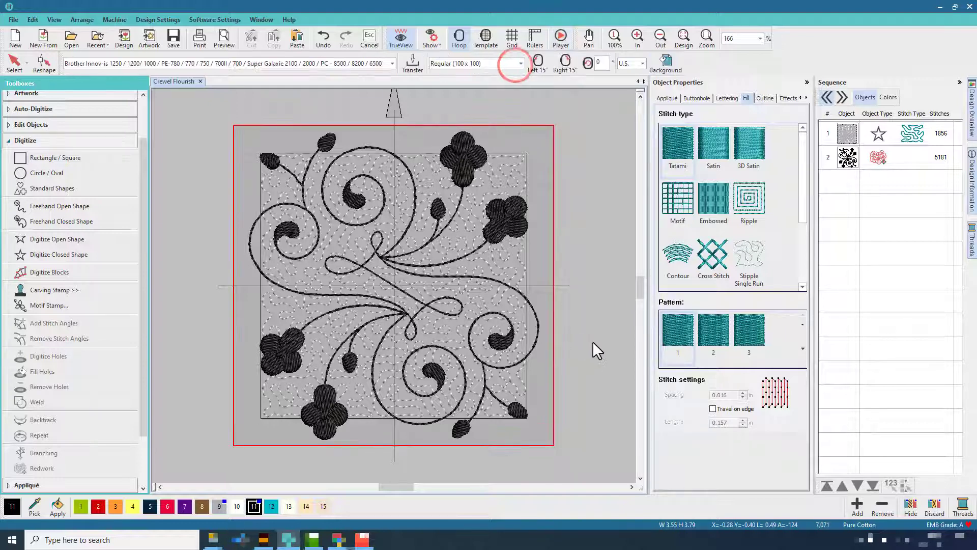